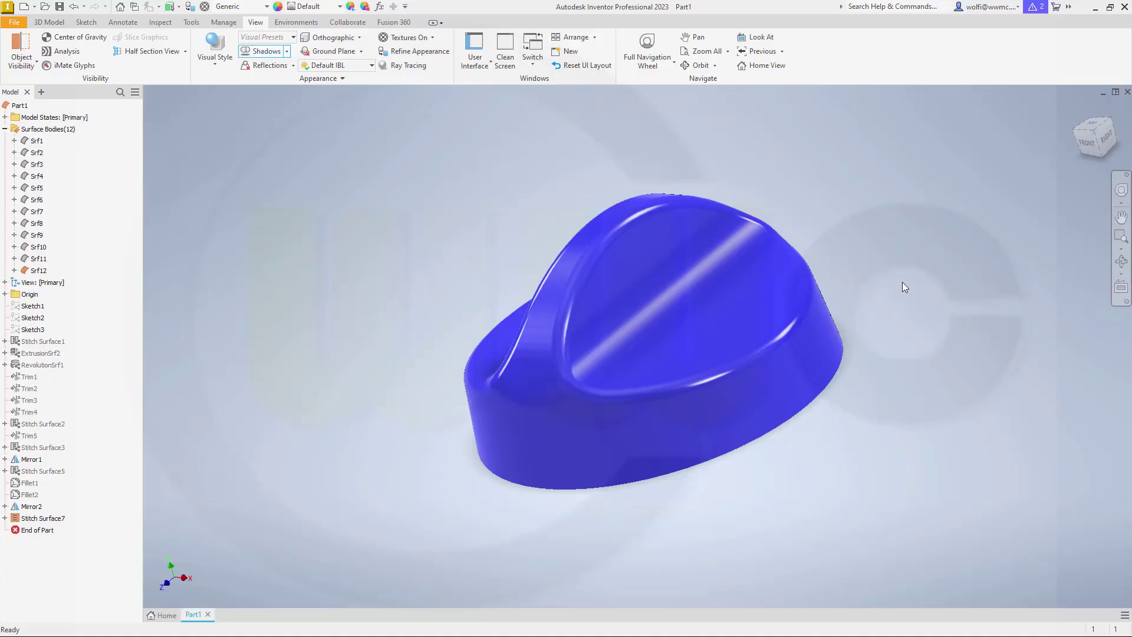
Orbit the finished blue knob in Part1 to inspect it from several angles, then exit orbit.
mouse_move(903, 283)
middle_mouse_down("shift")
mouse_move(931, 305)
mouse_move(893, 290)
mouse_move(872, 328)
mouse_move(877, 355)
mouse_move(894, 331)
mouse_move(897, 266)
mouse_move(920, 354)
mouse_move(902, 301)
mouse_move(852, 260)
mouse_move(791, 271)
mouse_move(704, 262)
mouse_move(528, 210)
mouse_move(525, 225)
mouse_move(670, 267)
mouse_move(770, 328)
mouse_move(765, 366)
mouse_move(728, 371)
mouse_move(703, 319)
mouse_move(710, 299)
mouse_move(838, 306)
middle_mouse_up("shift")
mouse_move(839, 306)
left_mouse_down()
mouse_move(854, 364)
mouse_move(836, 296)
mouse_move(852, 380)
mouse_move(832, 312)
left_mouse_up()
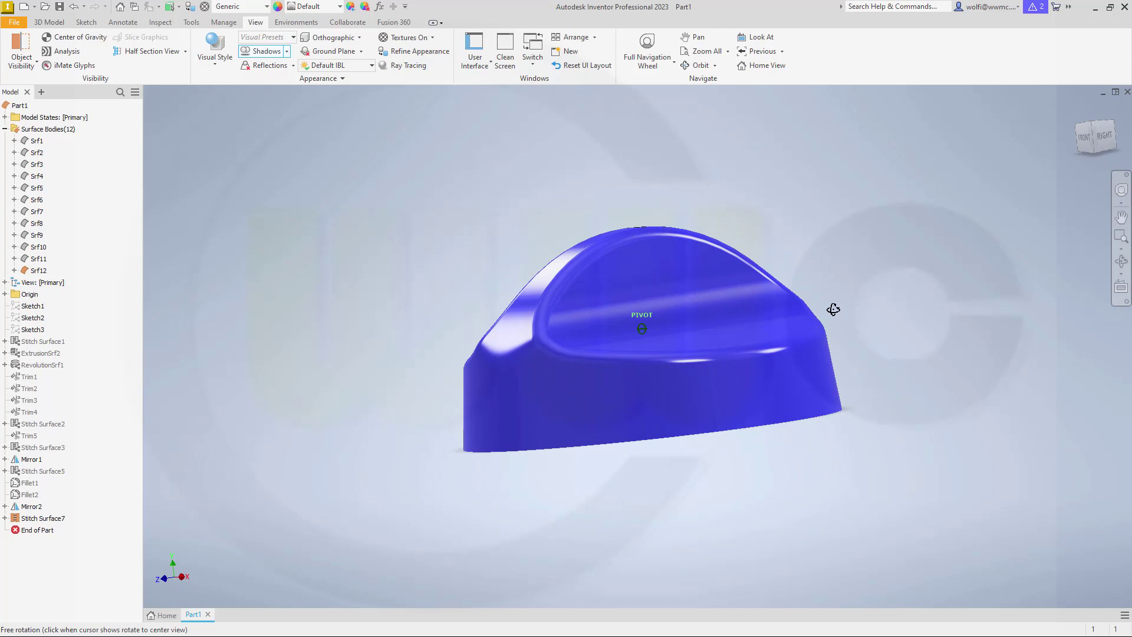
key("Escape")
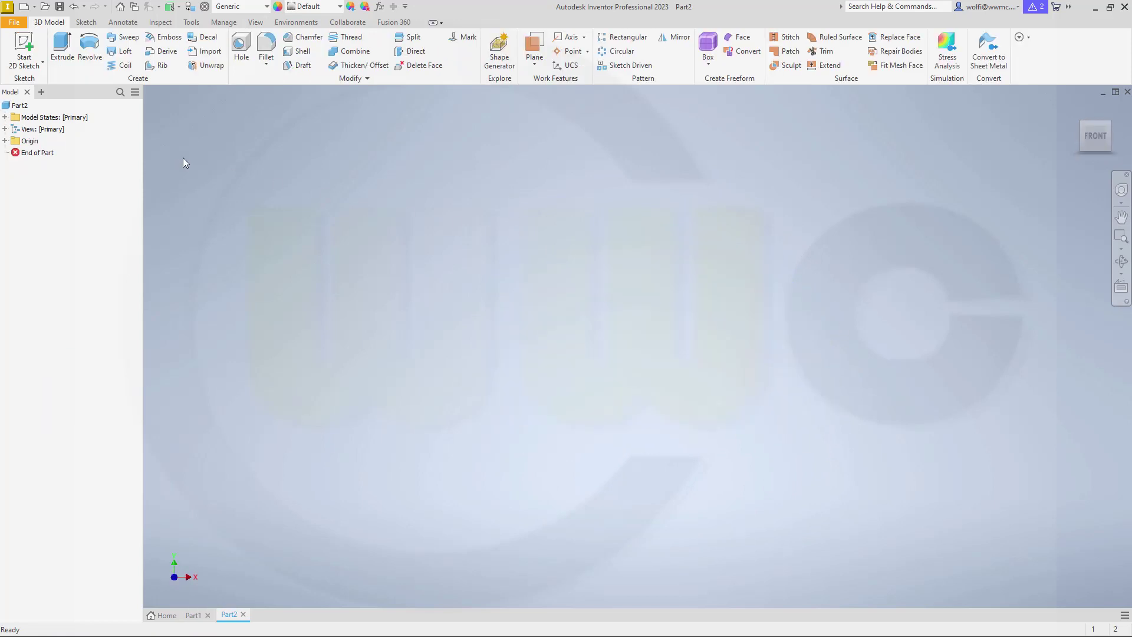
Start a 2D sketch on the XY plane and draw the slanted line.
left_click(85, 22)
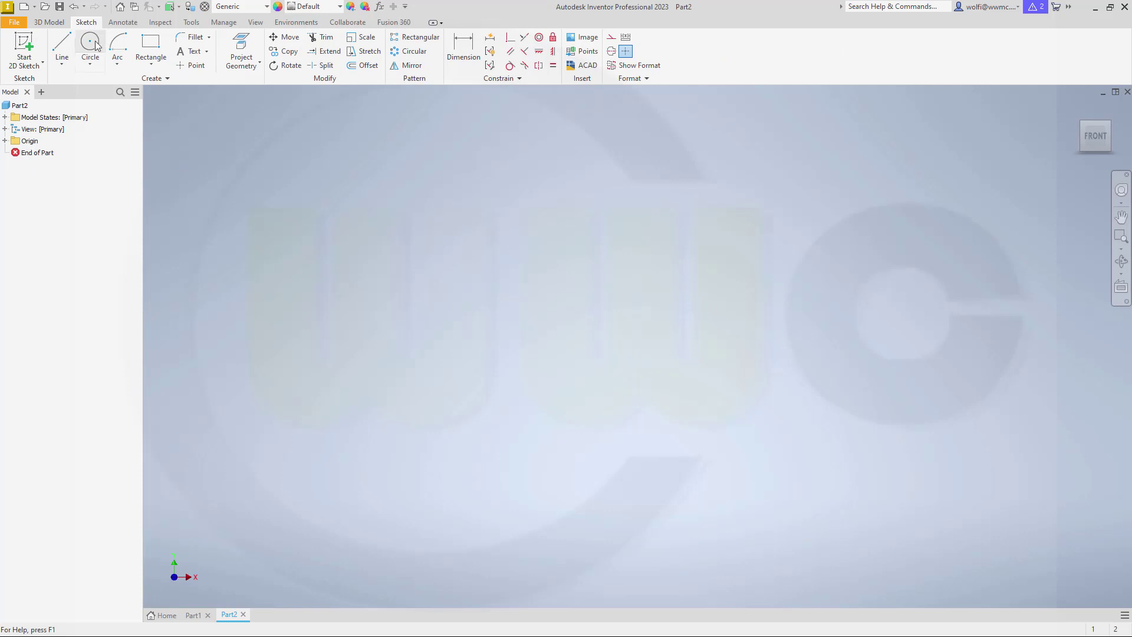
left_click(25, 44)
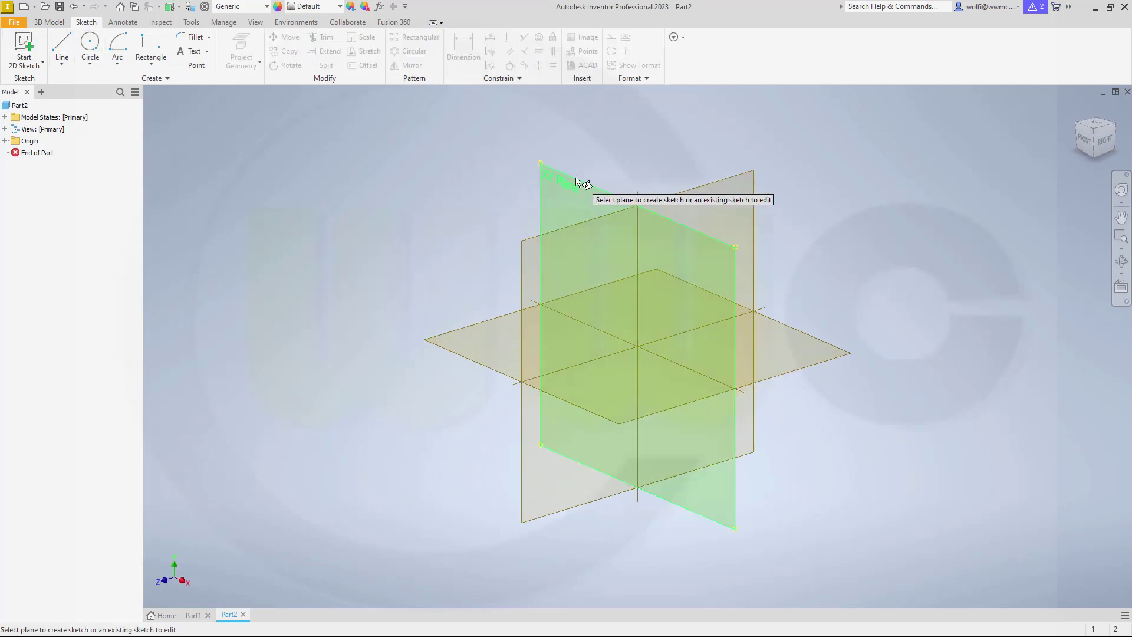
left_click(586, 188)
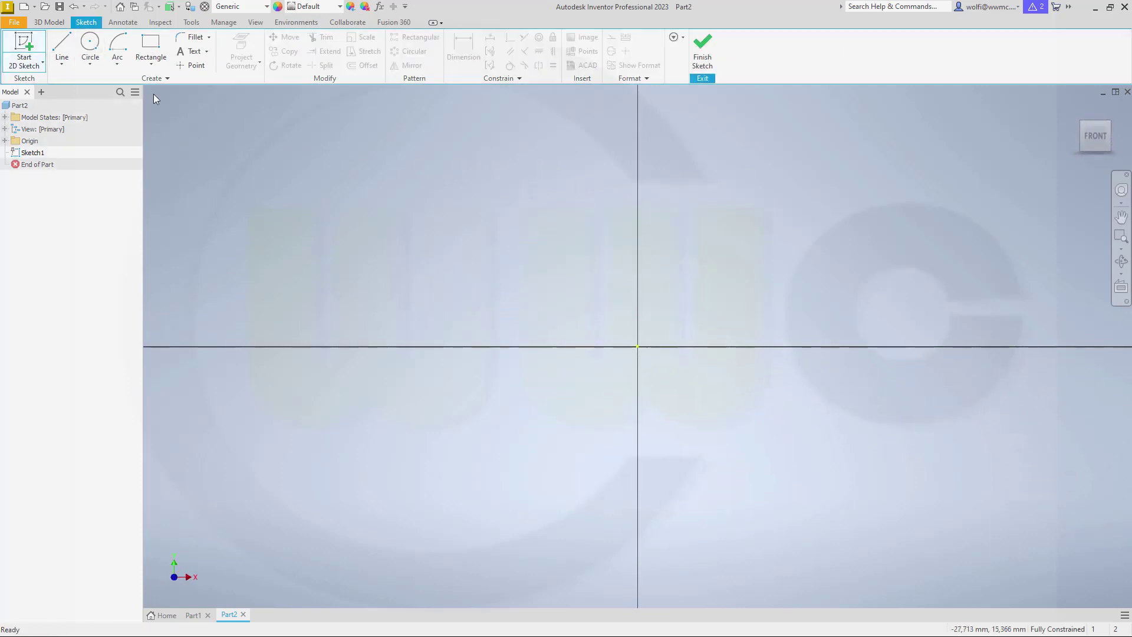
left_click(62, 47)
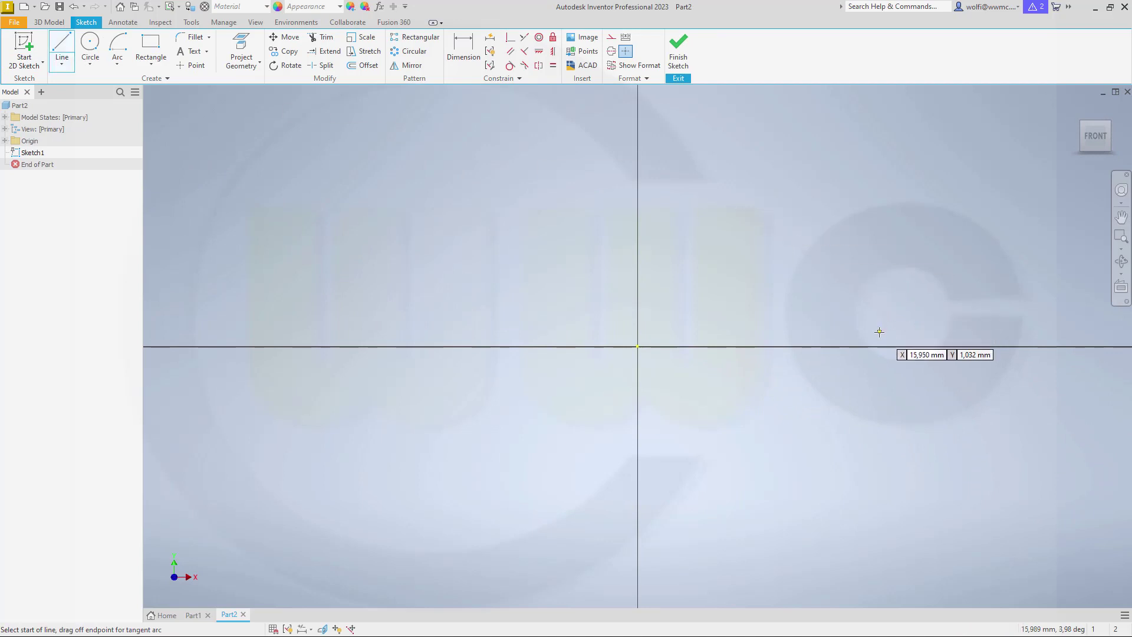
left_click(837, 176)
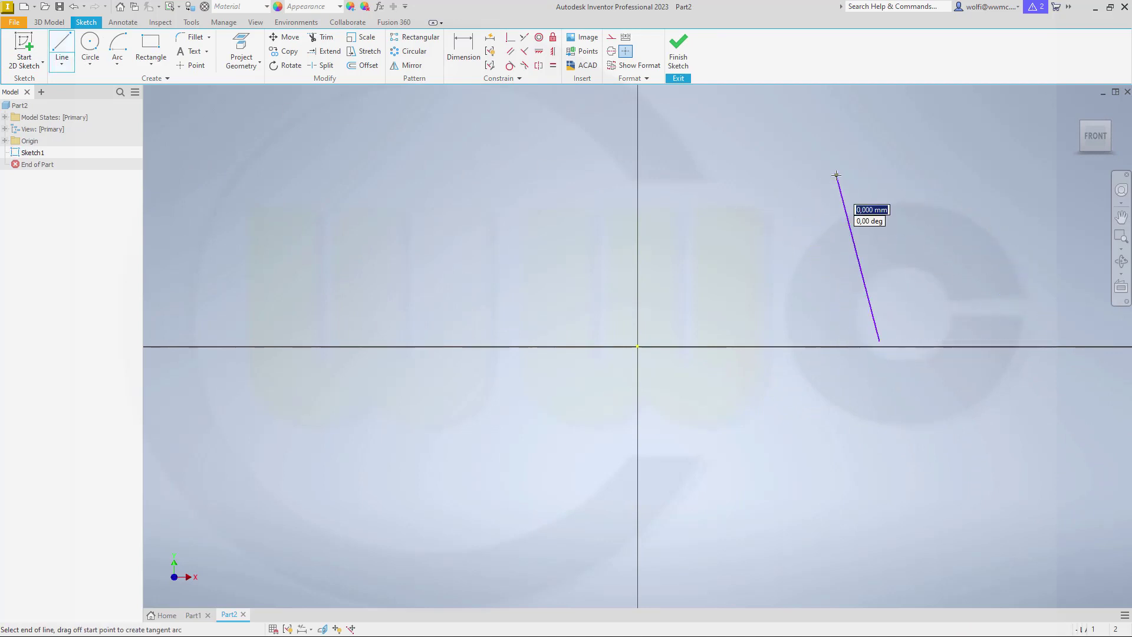
key("Escape")
Dimension the line's lower end 60 from the origin and its aligned length 50.
key("d")
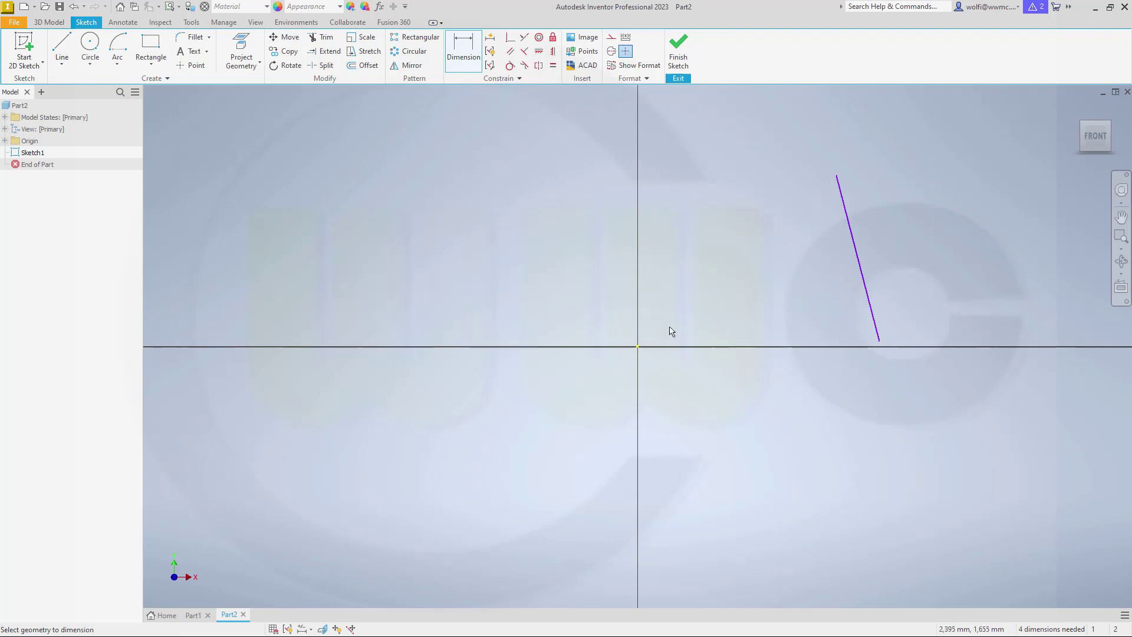
left_click(882, 346)
left_click(871, 399)
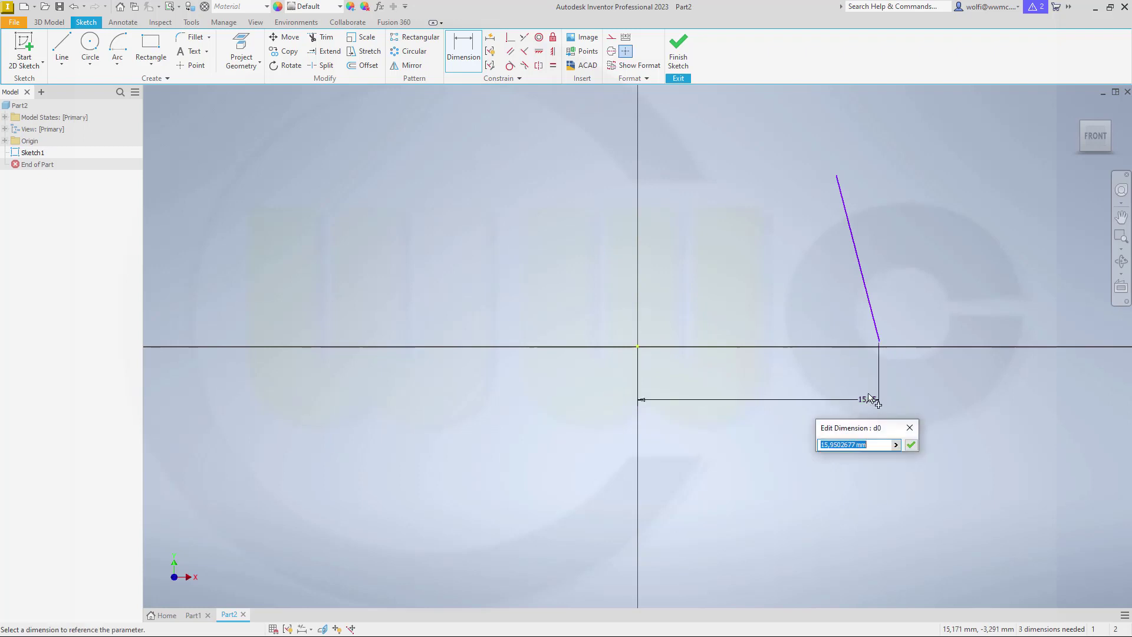
type("6")
key("Return")
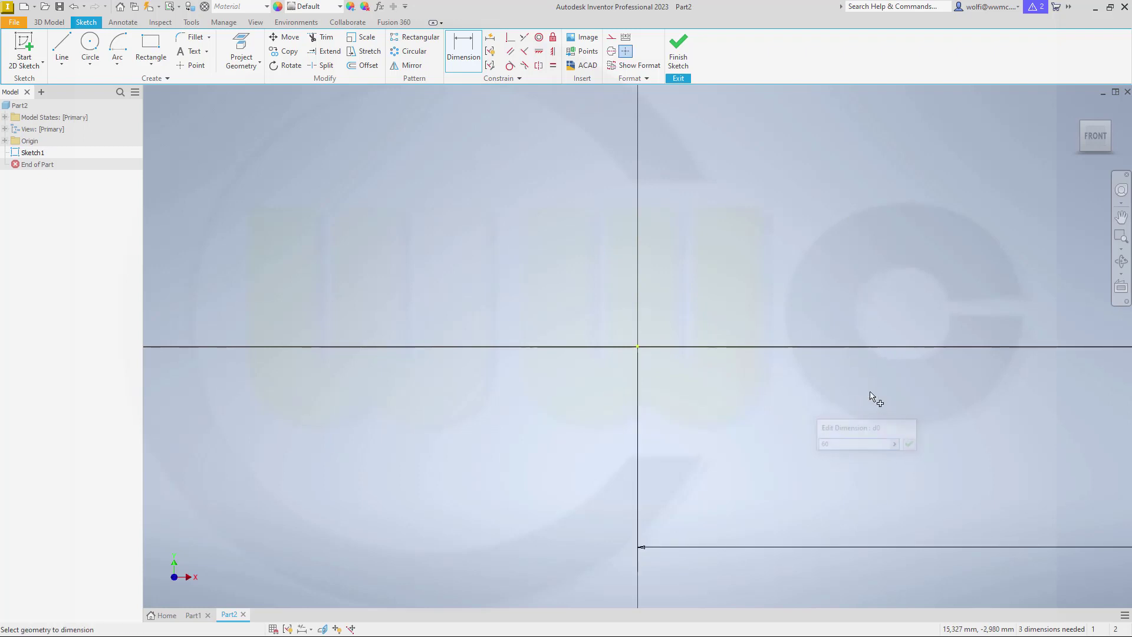
scroll(892, 399, "down", 2)
scroll(892, 398, "down", 3)
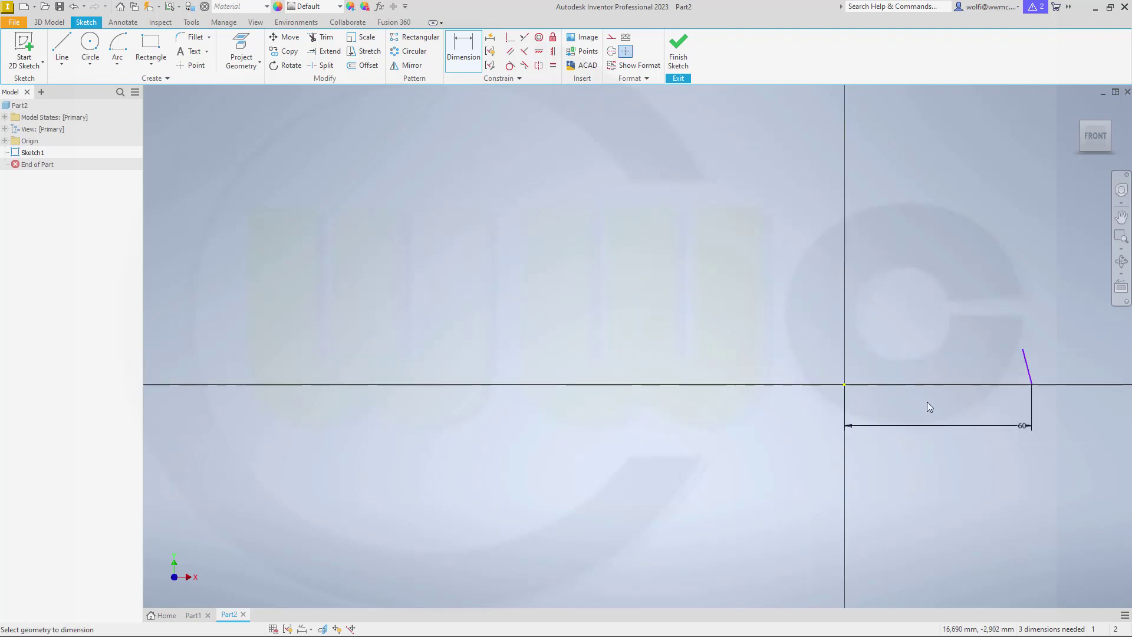
left_click(1029, 372)
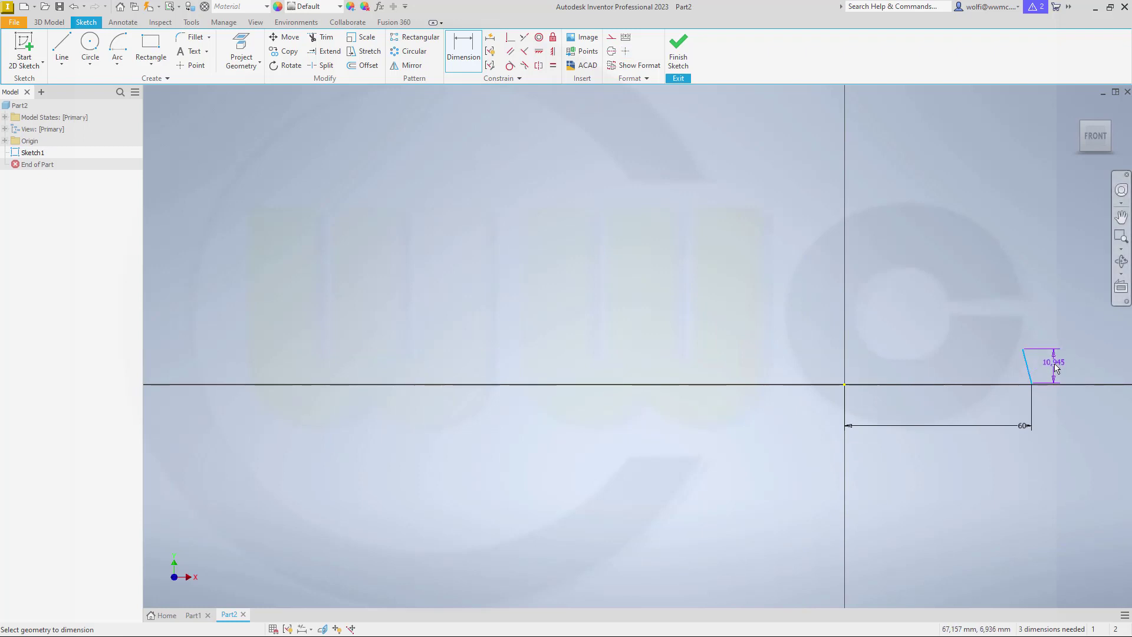
right_click(1040, 365)
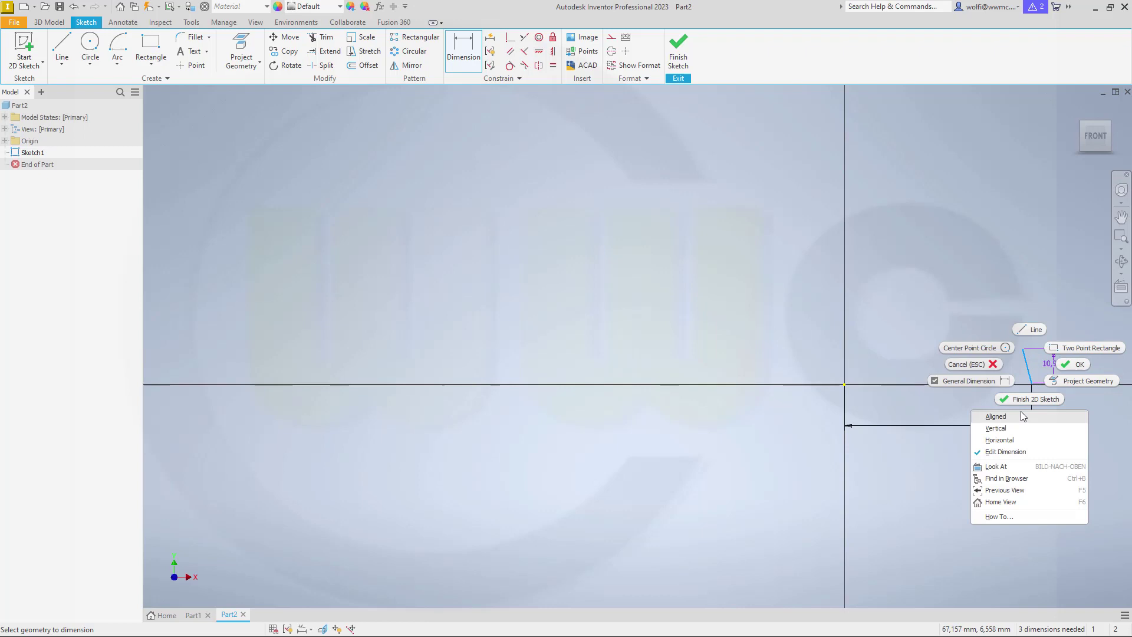
left_click(1021, 412)
left_click(1048, 369)
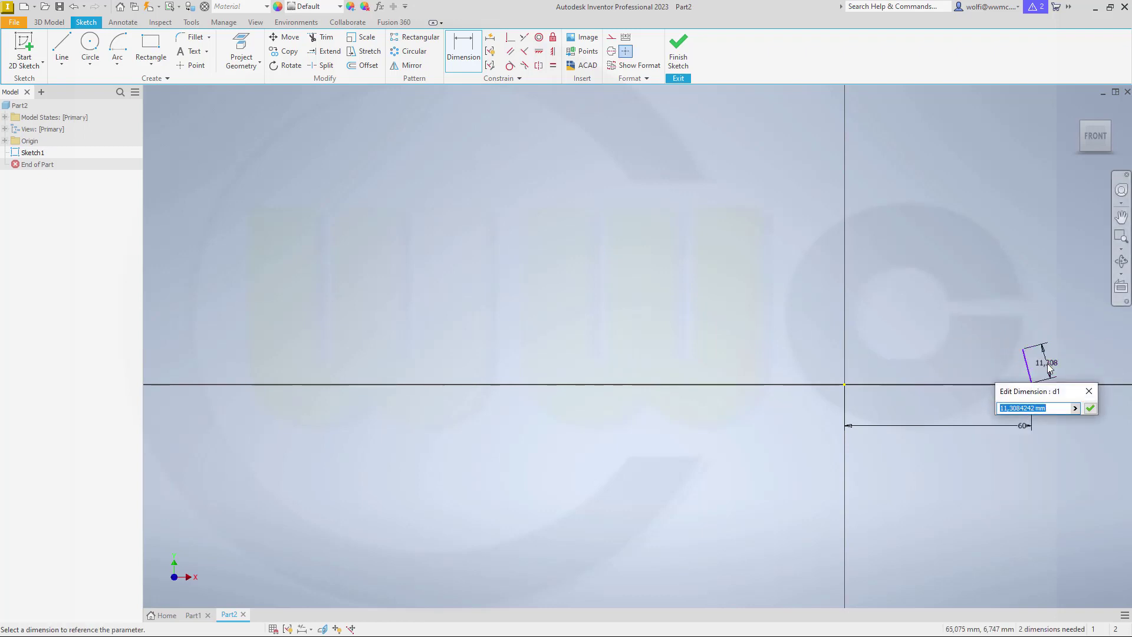
type("50")
key("Return")
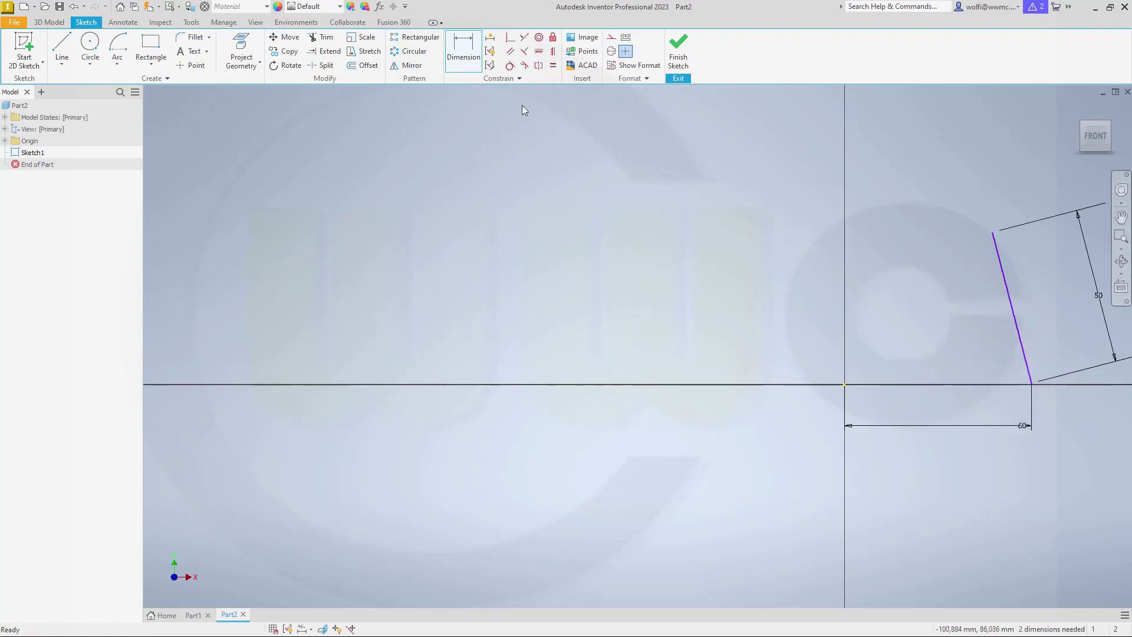
Constrain the line's lower end horizontally level with the origin.
left_click(537, 53)
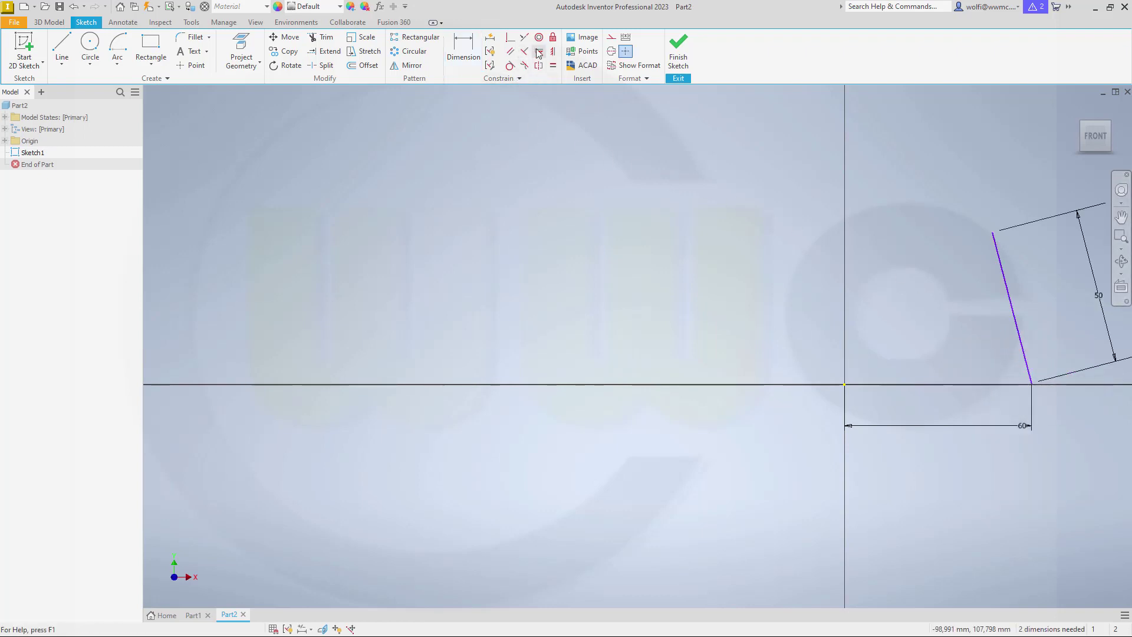
left_click(847, 390)
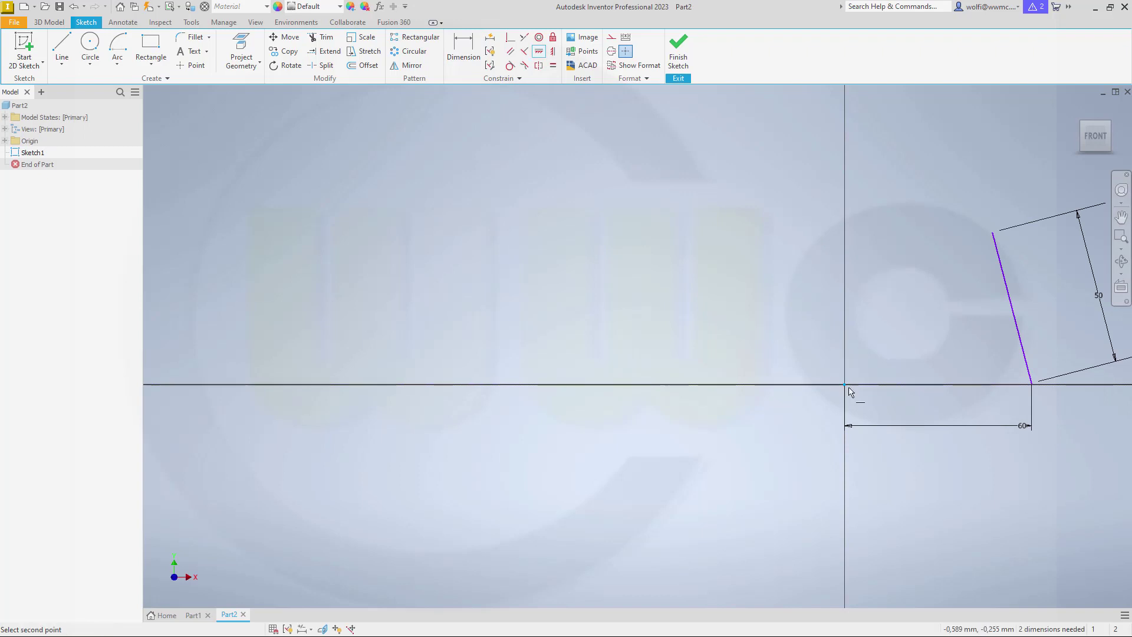
left_click(1032, 386)
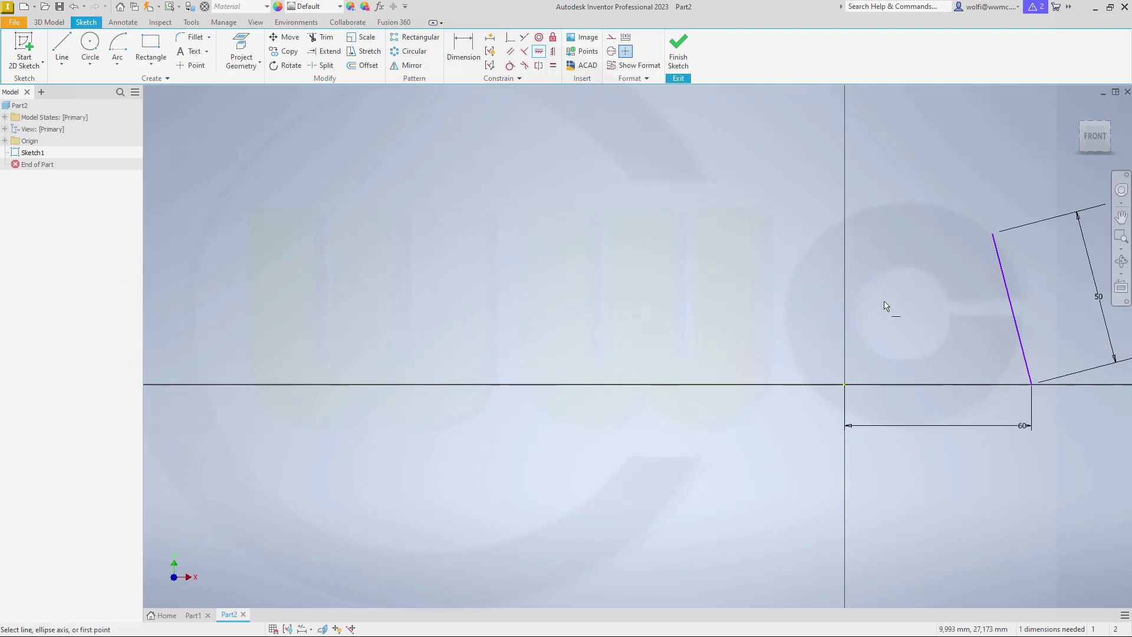
middle_click_drag(899, 301, 680, 311)
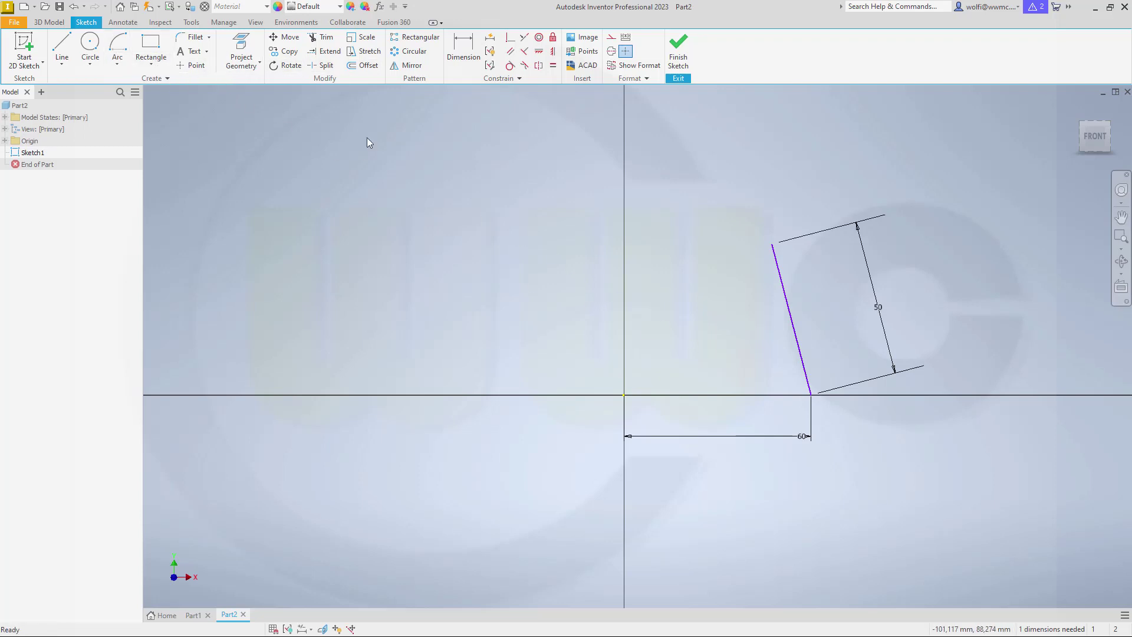
Delete the existing line and its dimensions from the sketch.
left_click(464, 48)
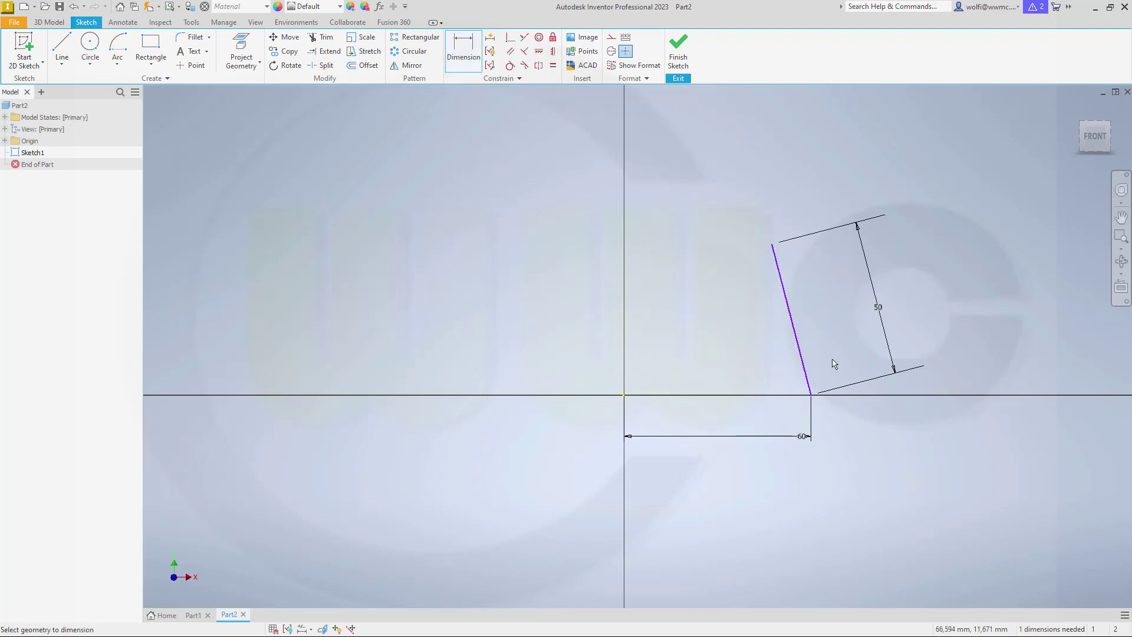
key("Escape")
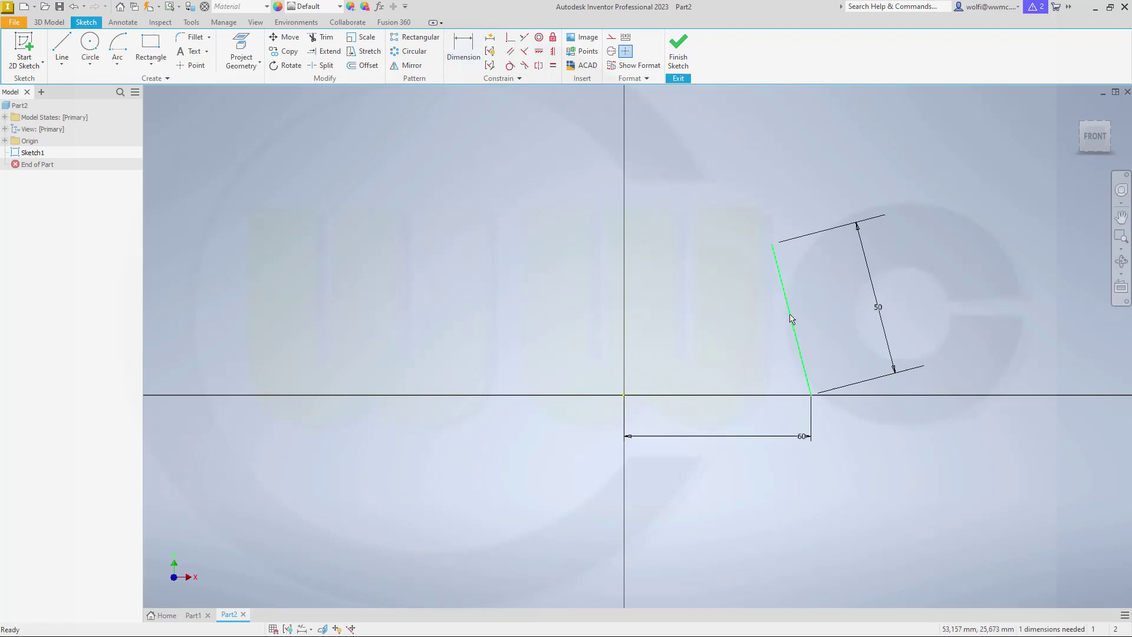
key("ctrl+a")
key("Delete")
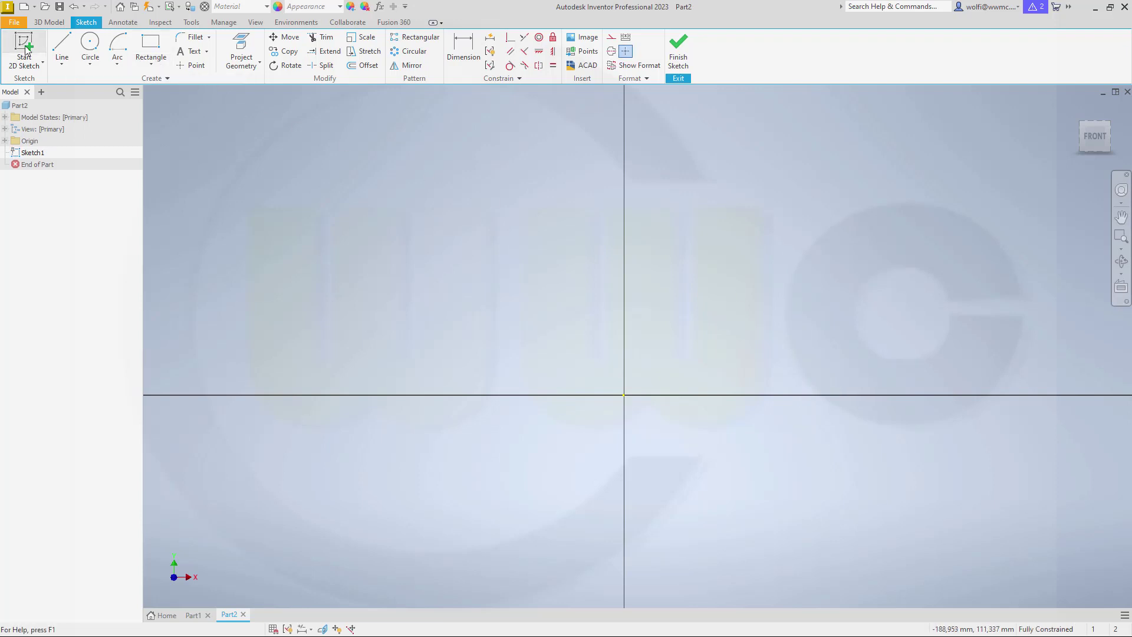
Redraw the line 50 mm long at 96°, starting right of the origin.
left_click(63, 49)
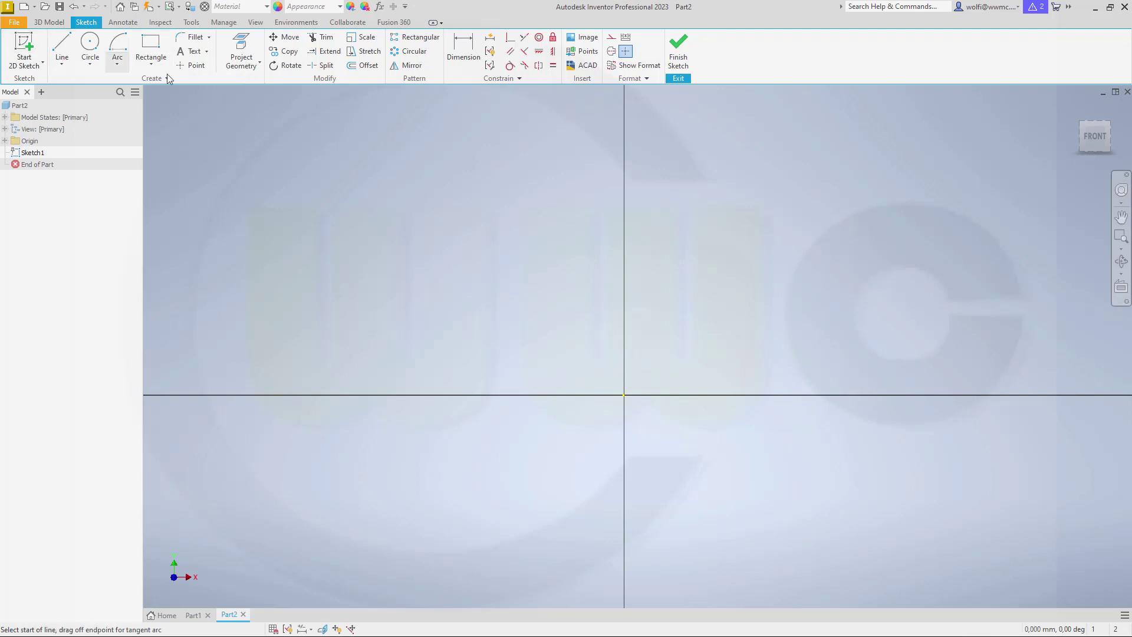
left_click(866, 386)
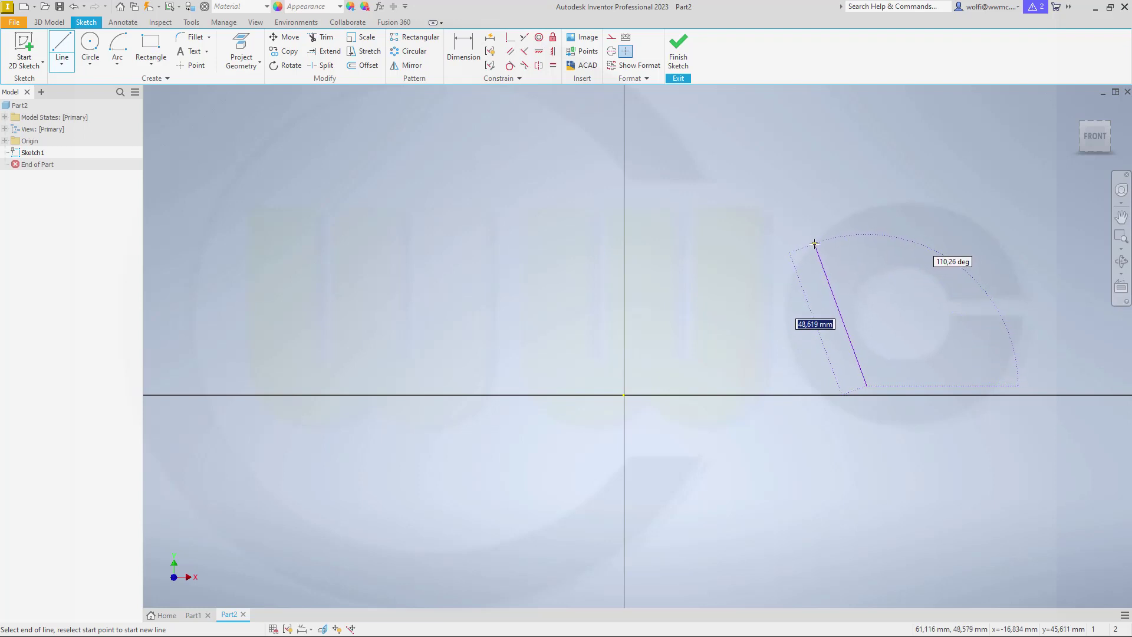
type("50")
key("Tab")
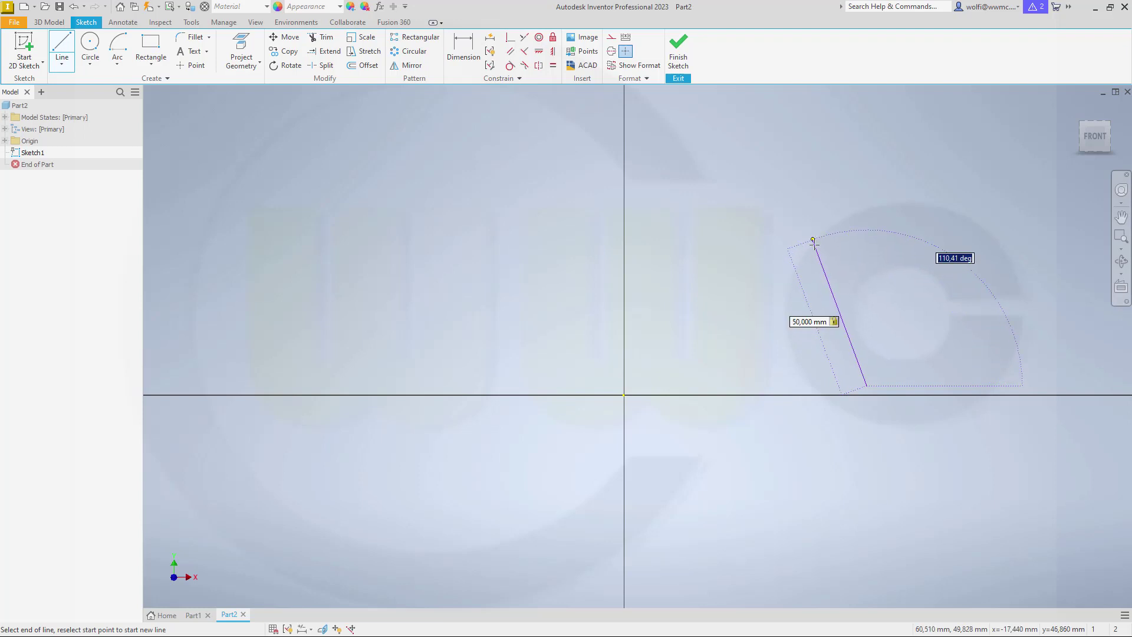
type("96")
key("Return")
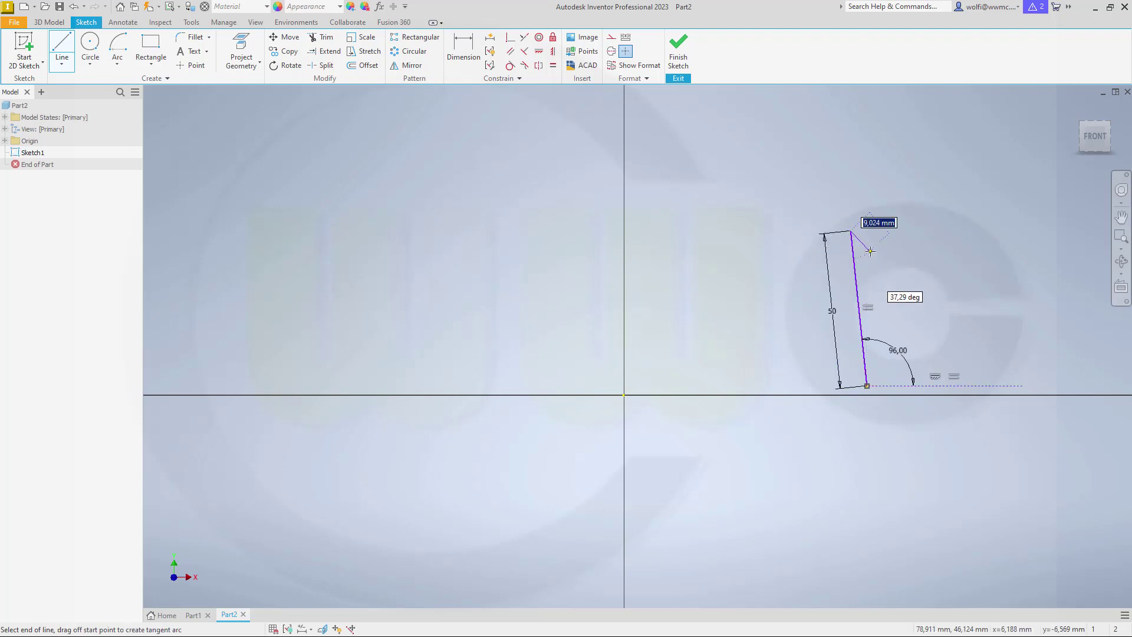
key("Escape")
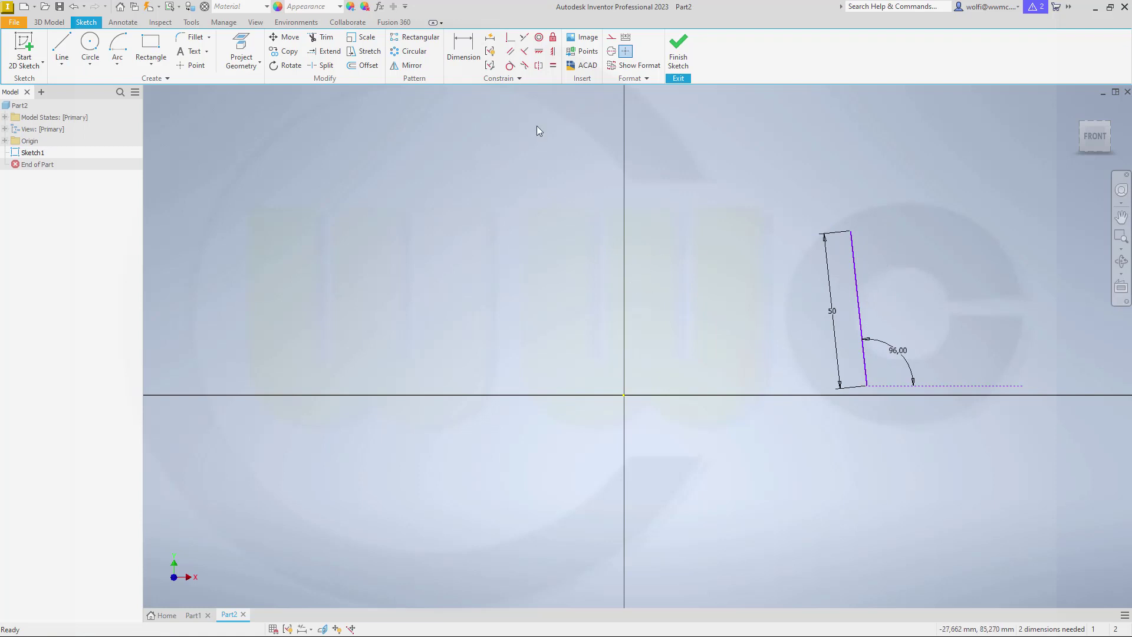
Level the line's base with the origin and dimension it 60 mm away.
left_click(539, 50)
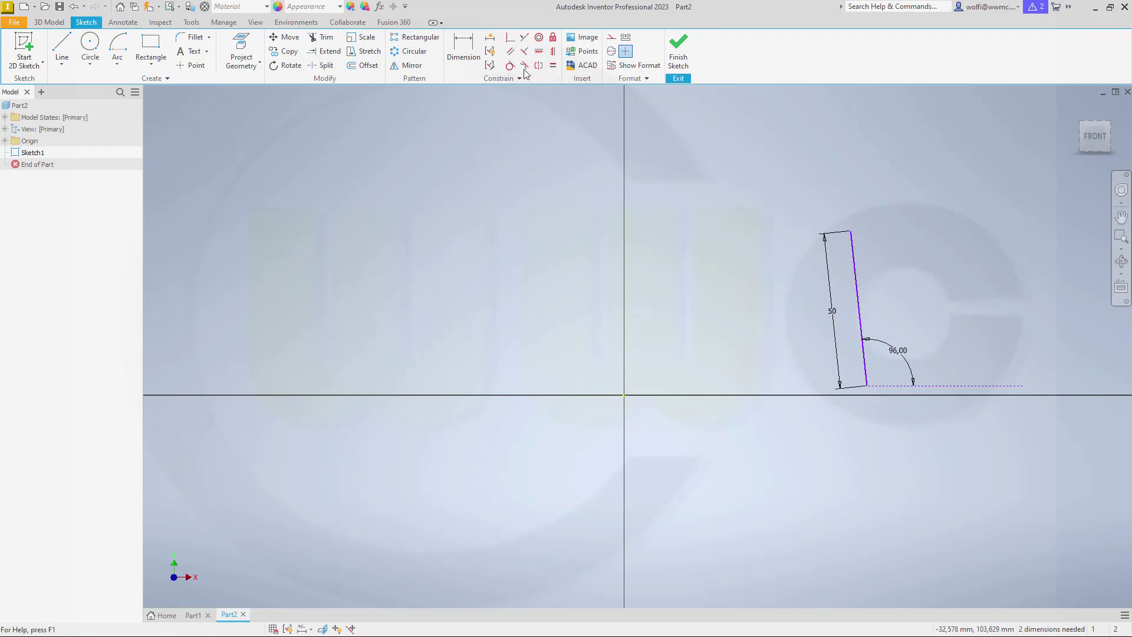
left_click(627, 401)
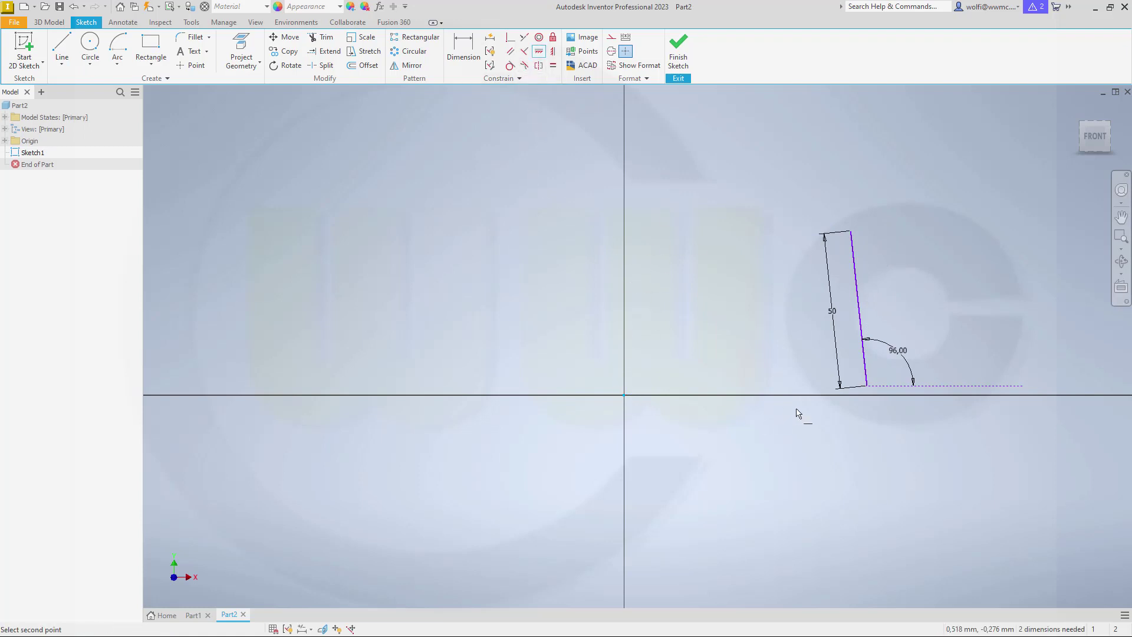
left_click(867, 386)
left_click(464, 53)
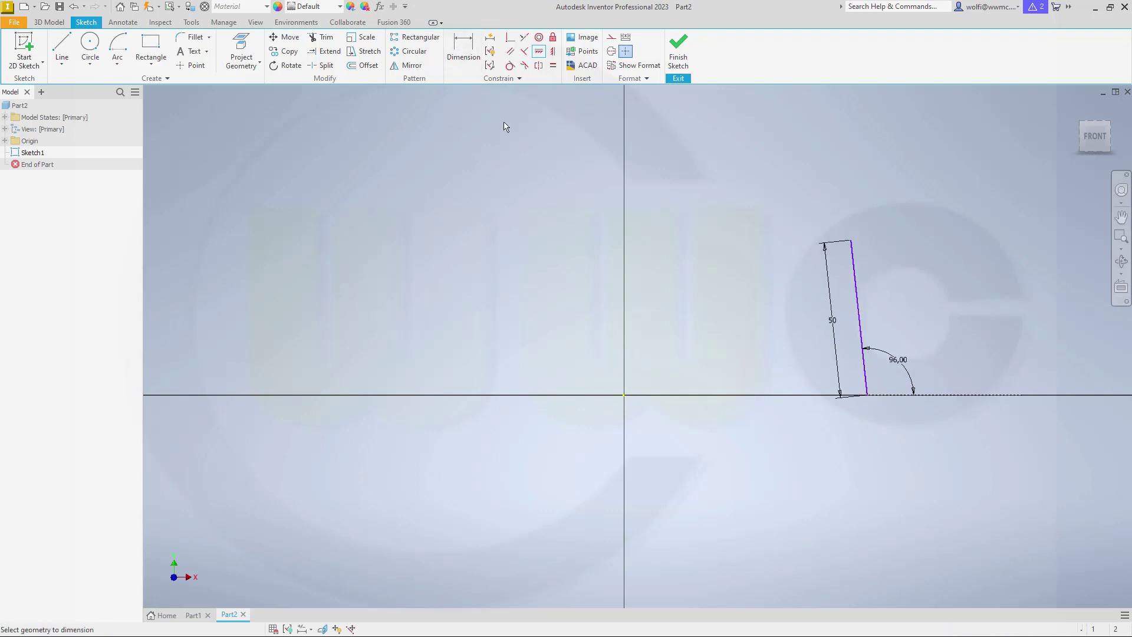
left_click(868, 398)
left_click(777, 437)
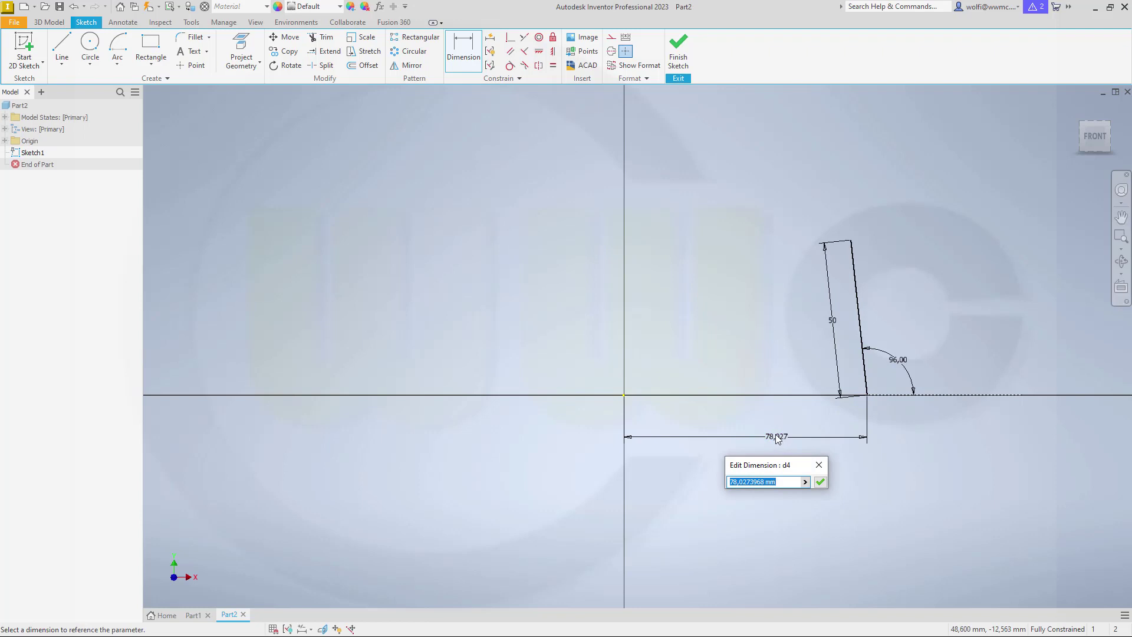
type("60")
key("Return")
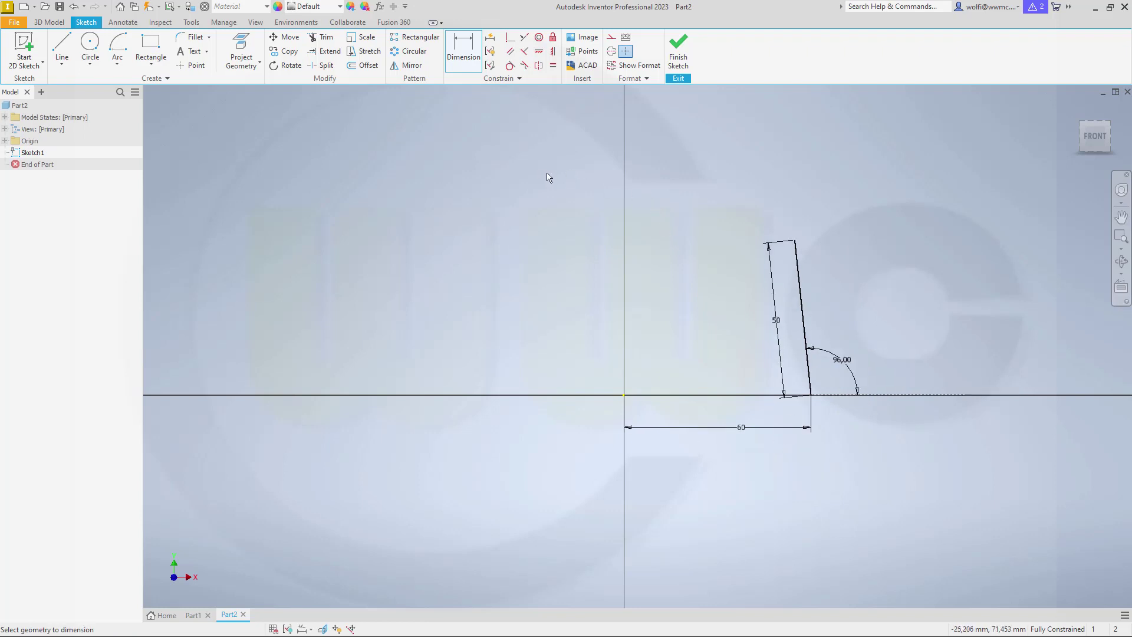
key("Escape")
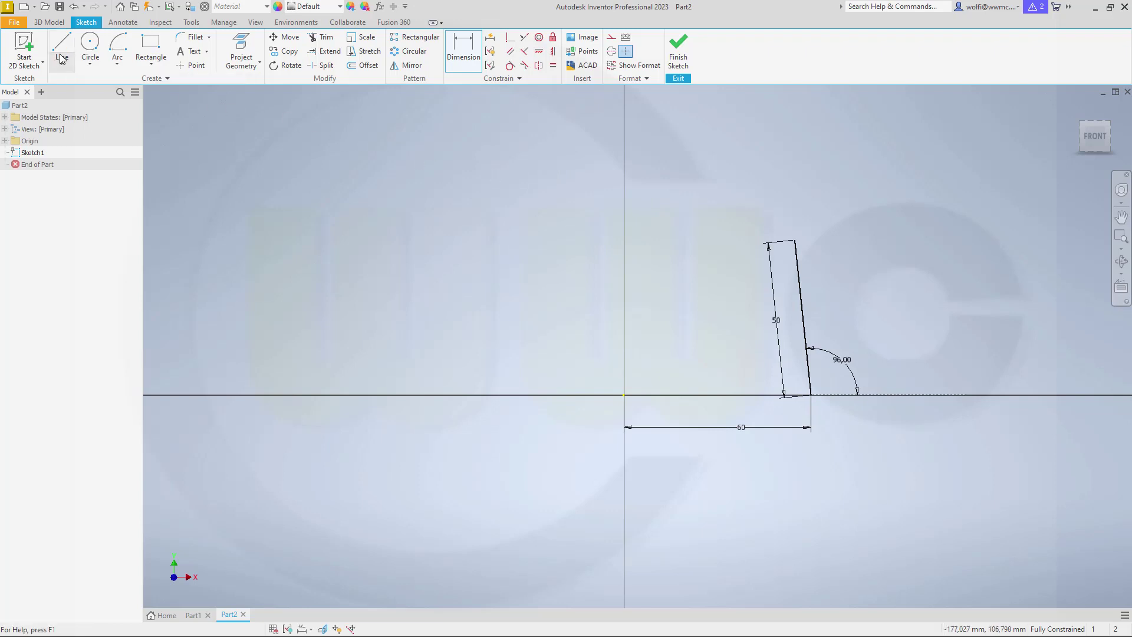
Draw a 50 mm vertical line starting at the origin.
left_click(62, 49)
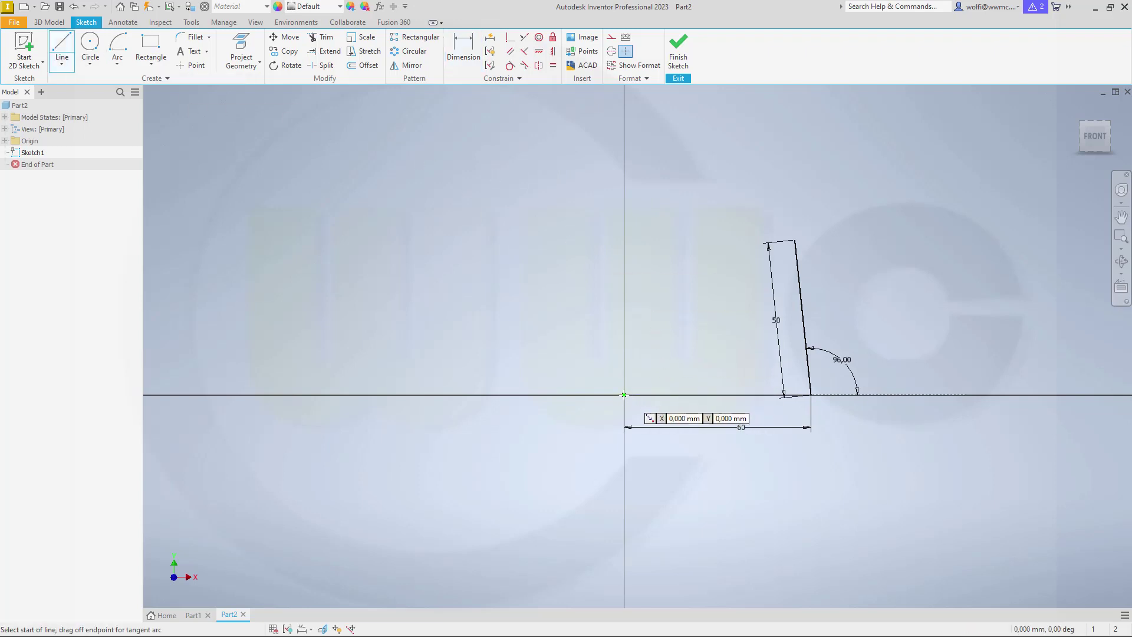
left_click(626, 396)
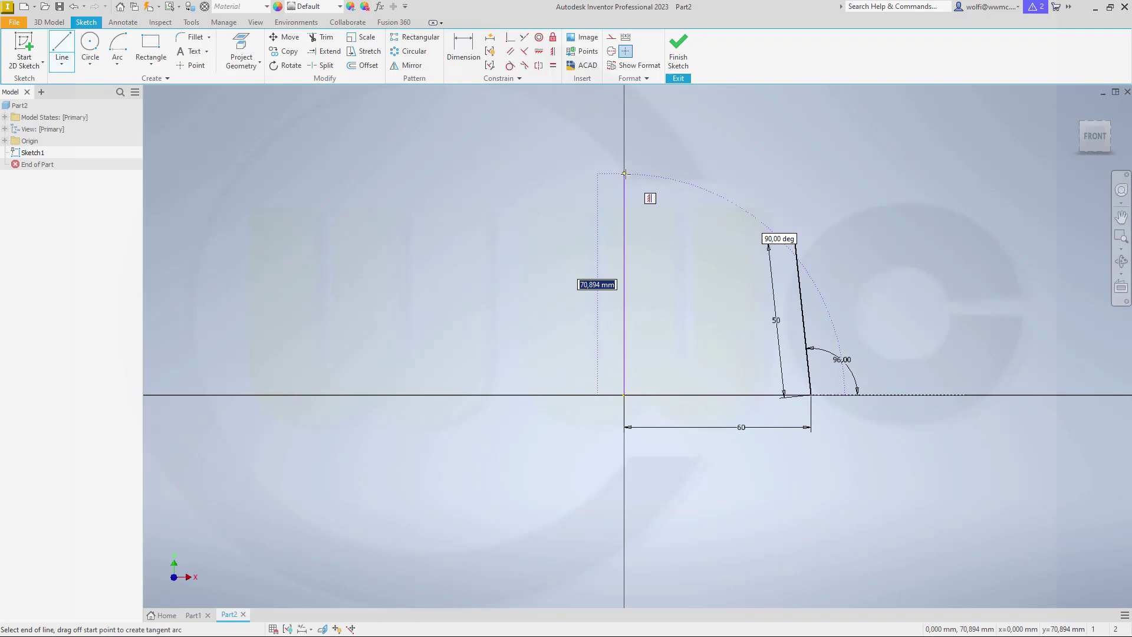
type("50")
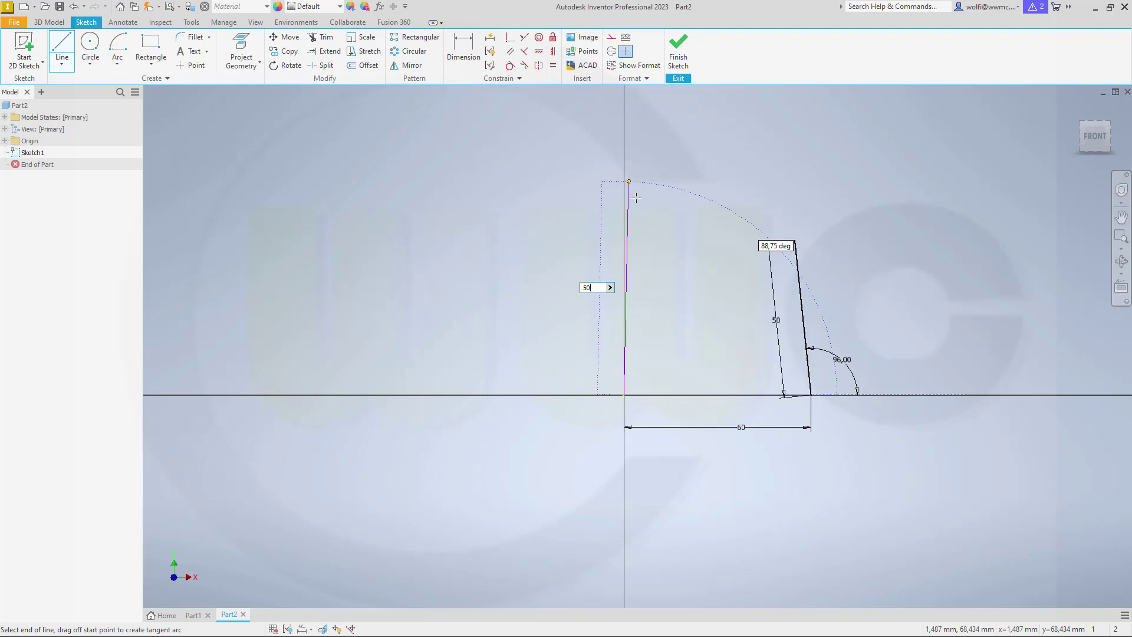
key("Tab")
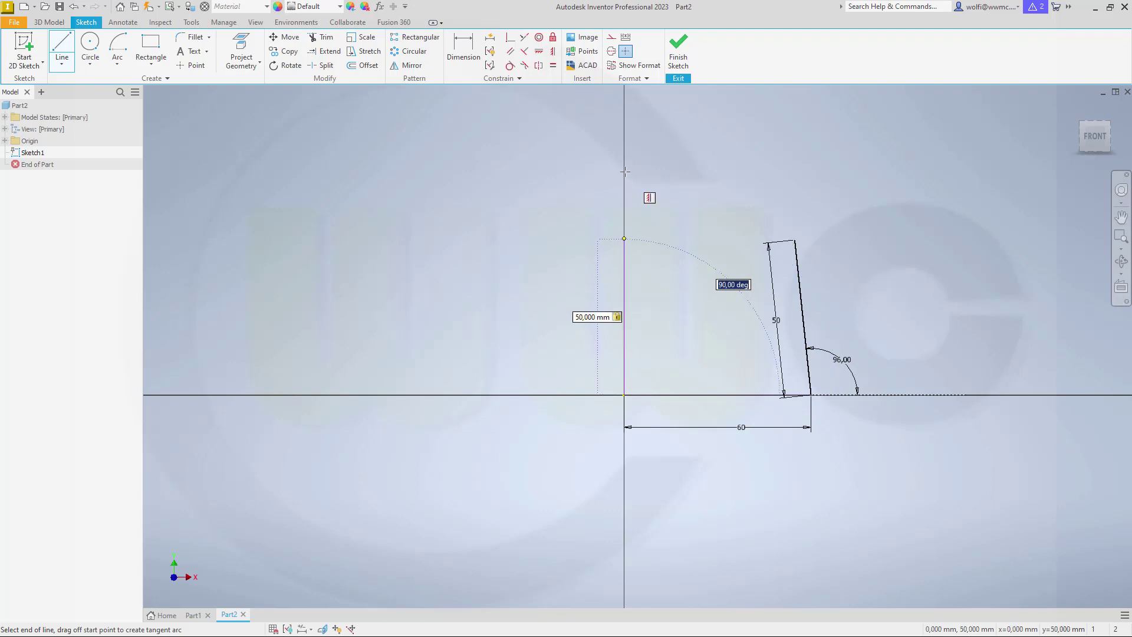
key("Return")
key("Escape")
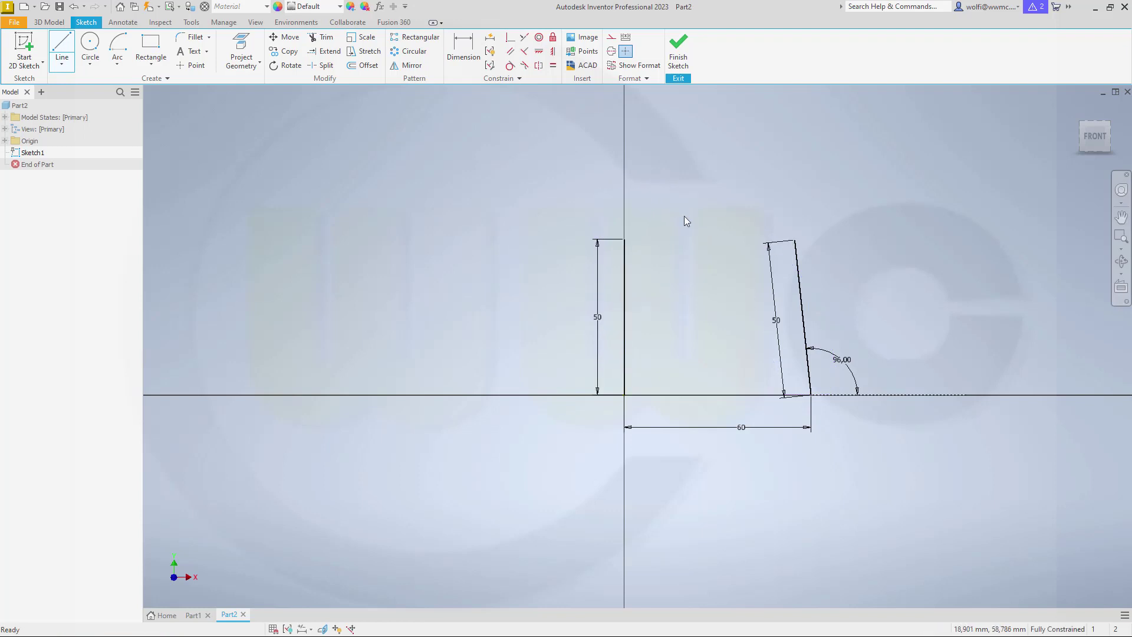
Convert the vertical line to a centerline and finish the sketch.
left_click(628, 314)
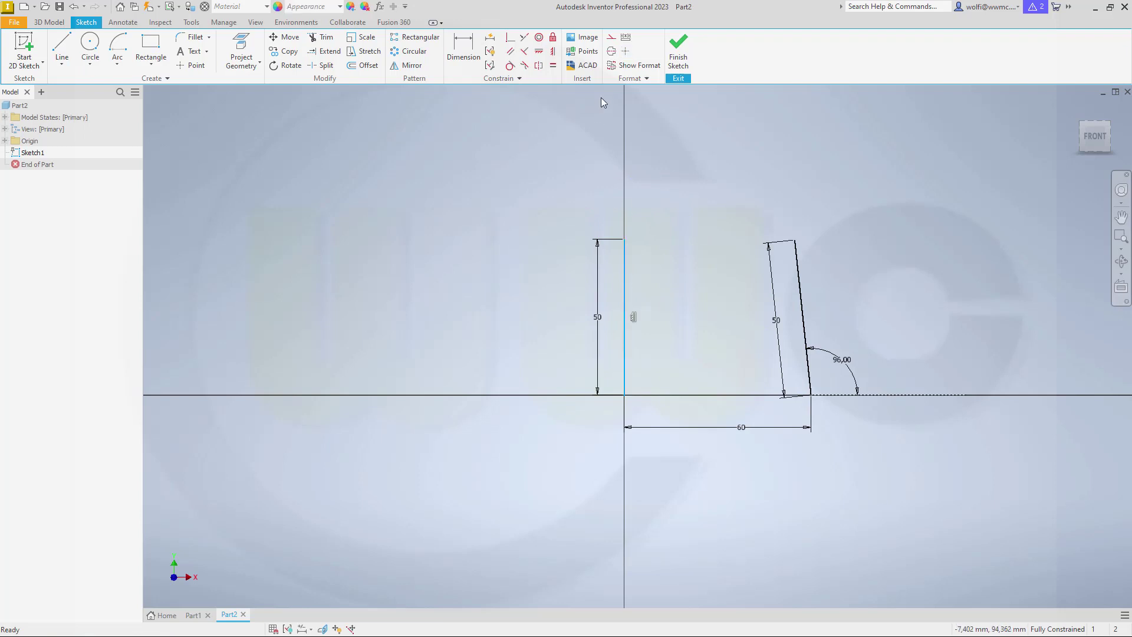
left_click(612, 53)
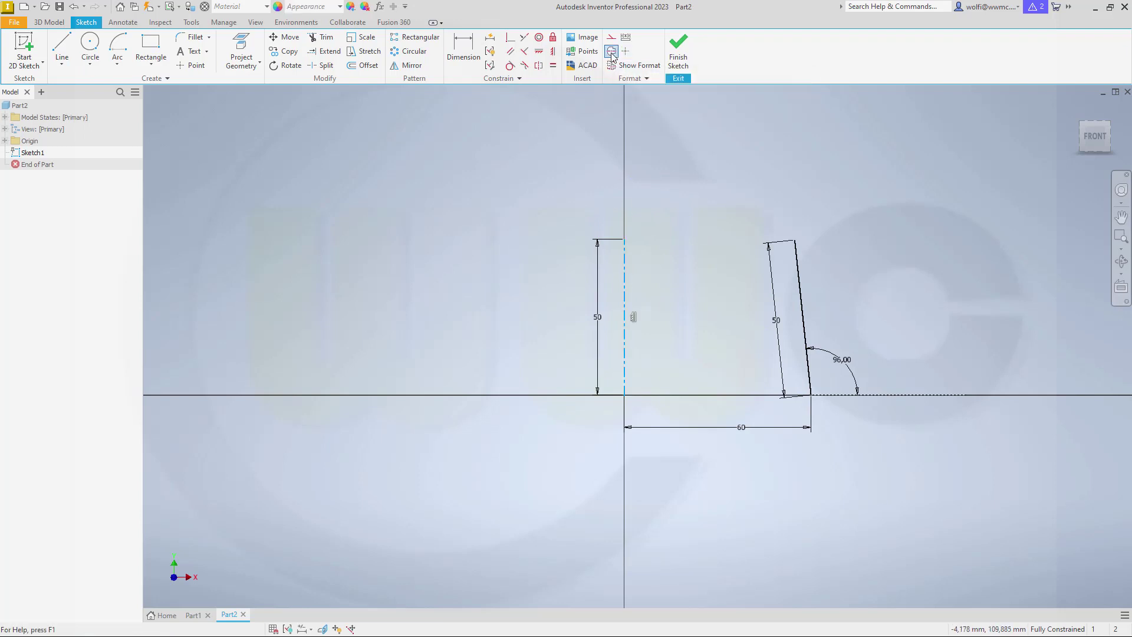
left_click(678, 49)
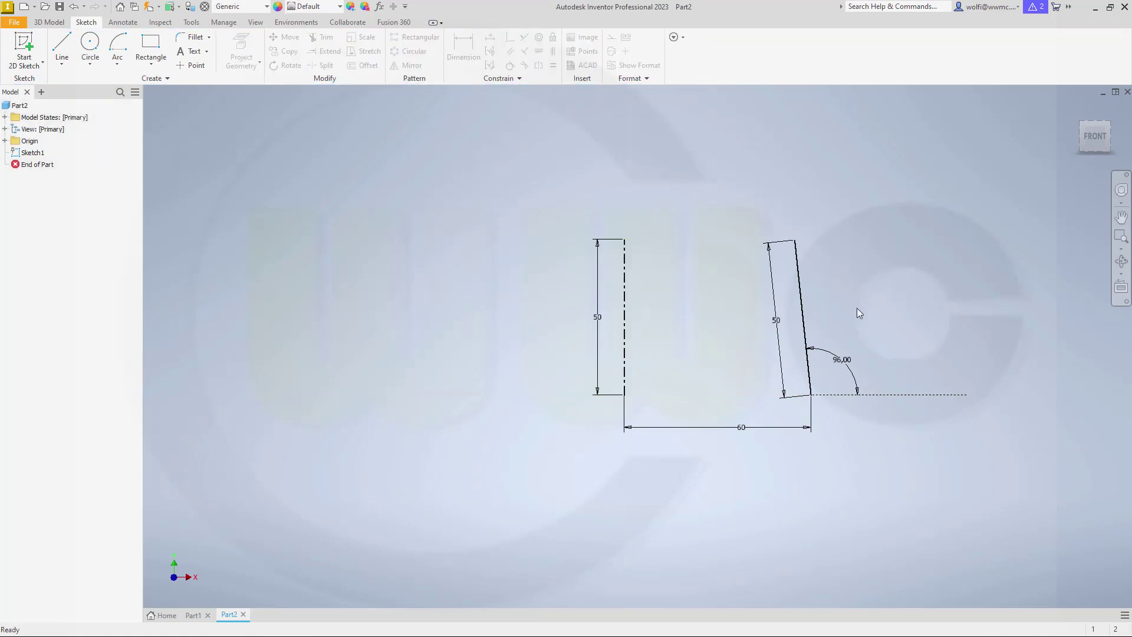
Start a new sketch on the chosen plane and draw an arc with a 70° sweep.
left_click(26, 49)
left_click(567, 197)
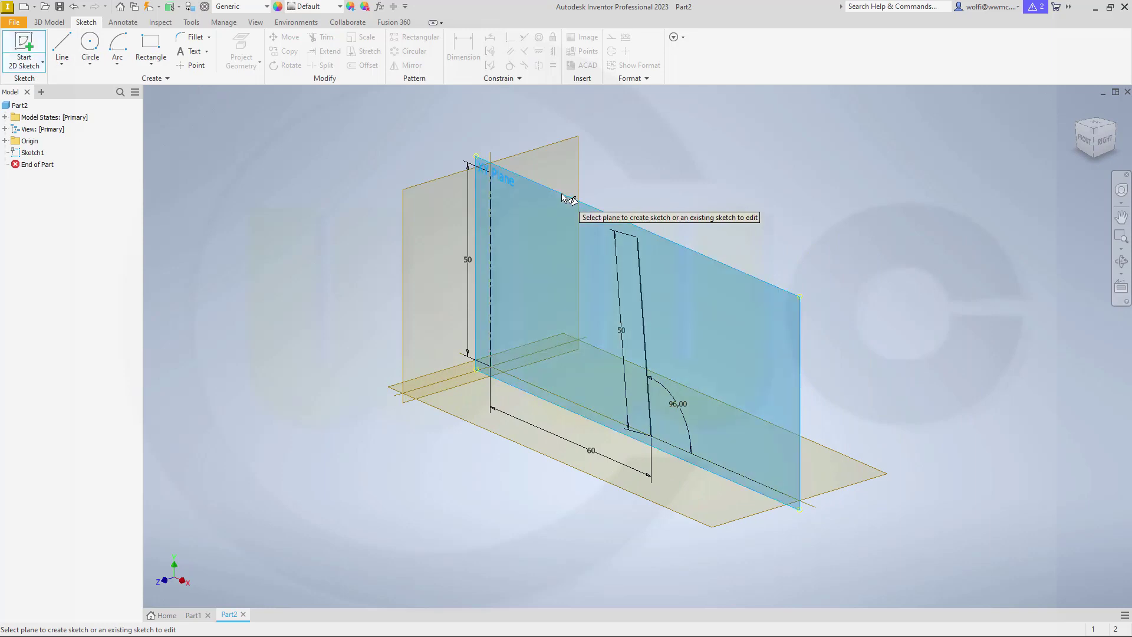
left_click(119, 55)
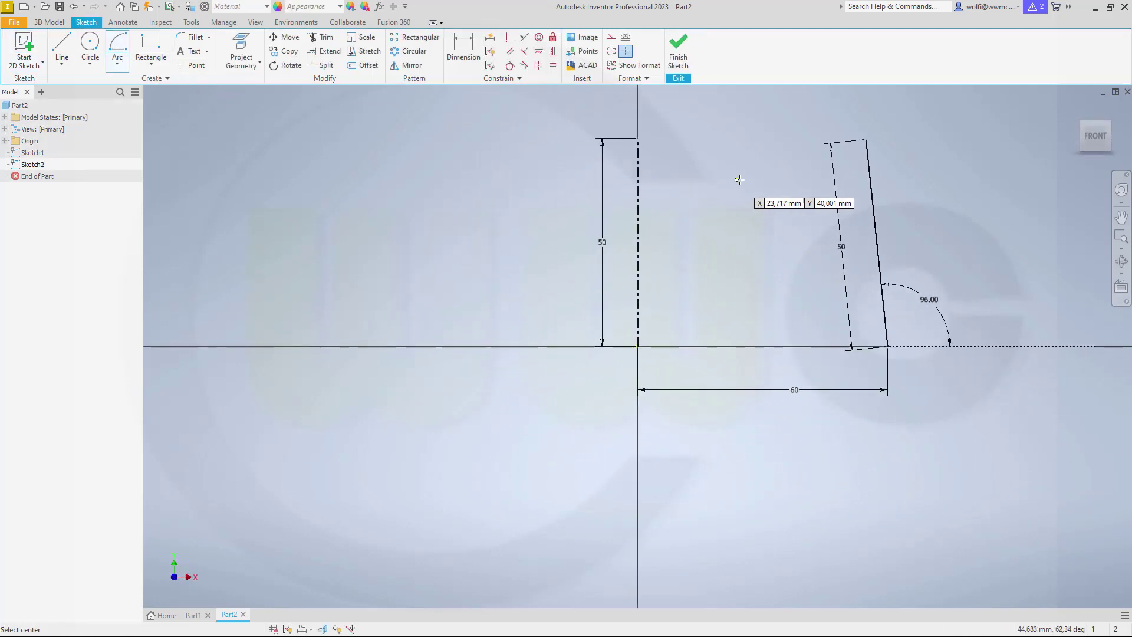
left_click(752, 179)
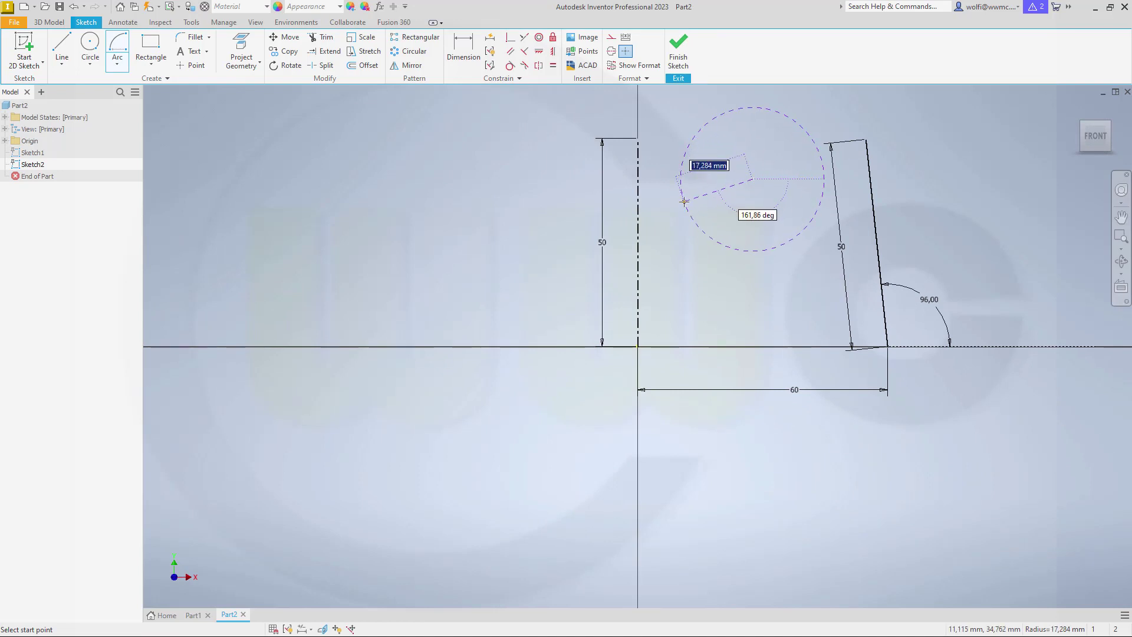
type("70,00")
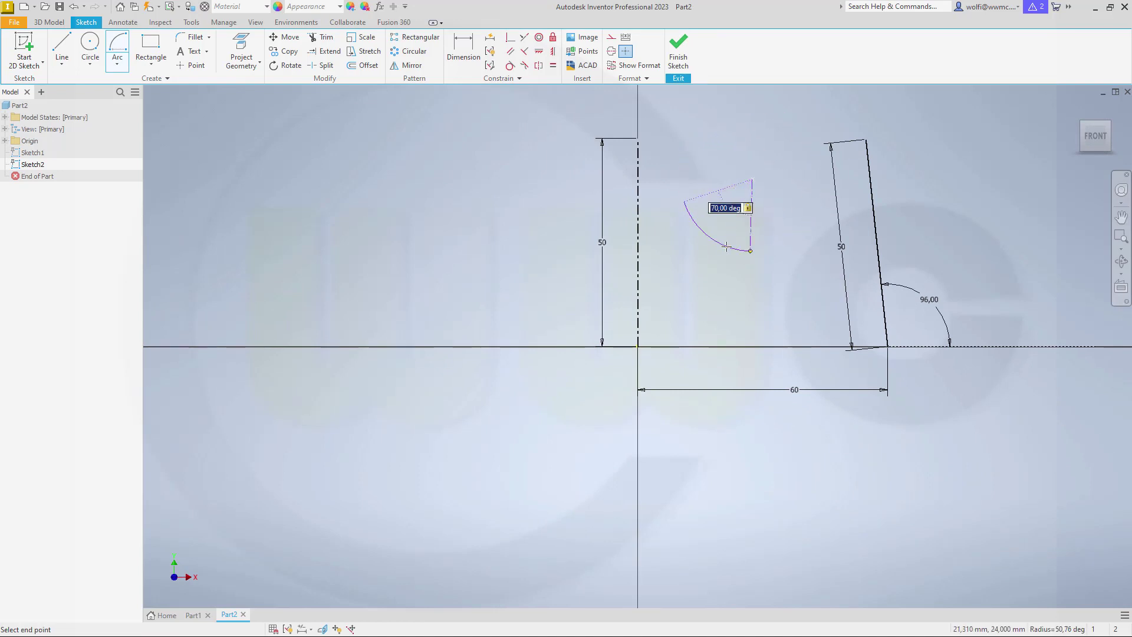
key("Return")
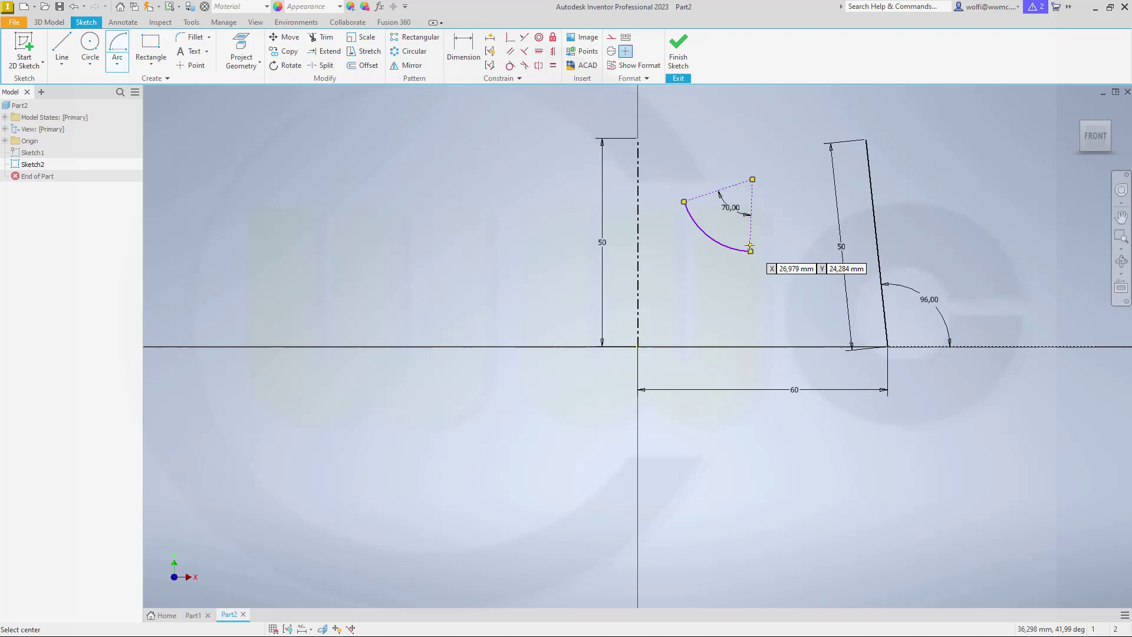
key("Escape")
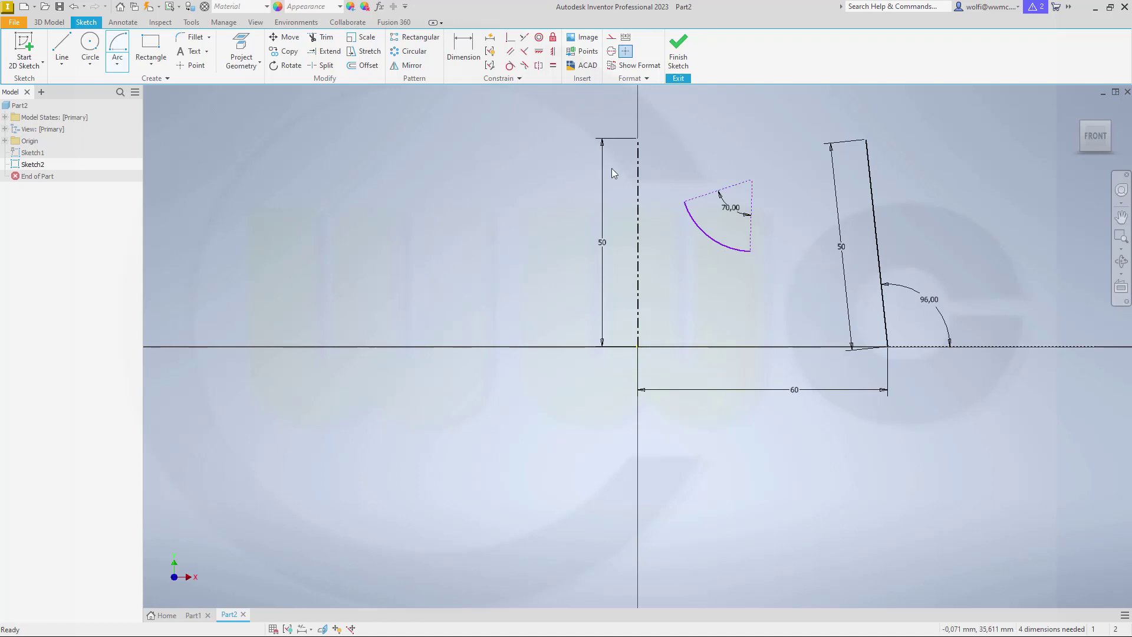
Dimension the arc radius 20 and its end 30 horizontally and 50 vertically from the origin.
left_click(464, 53)
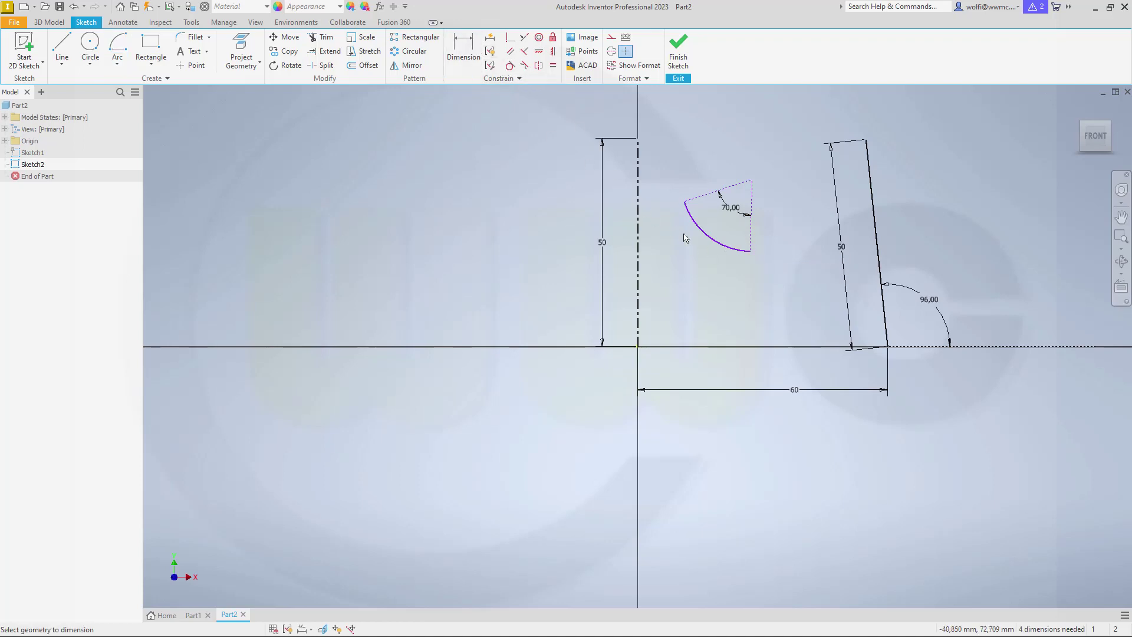
left_click(719, 246)
left_click(710, 275)
type("20")
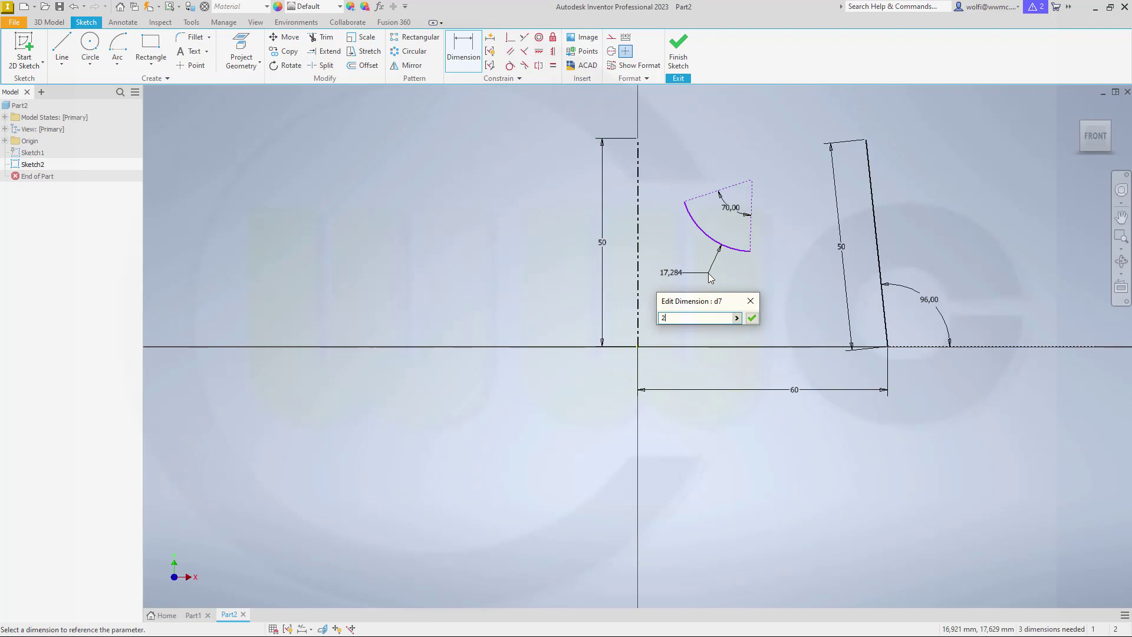
key("Return")
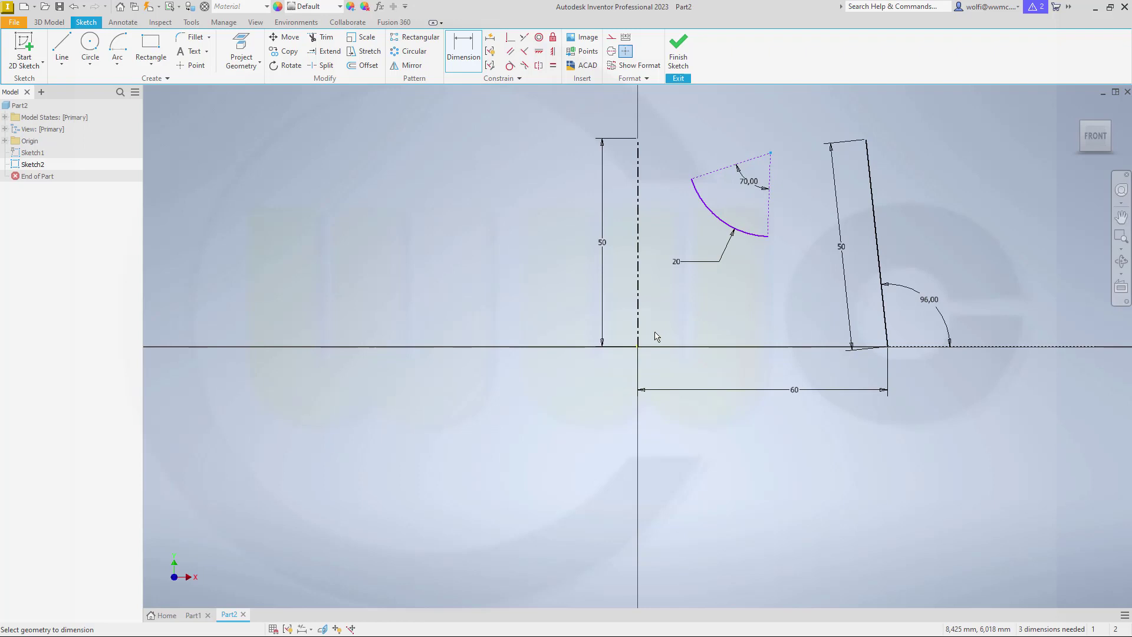
left_click(638, 347)
left_click(716, 367)
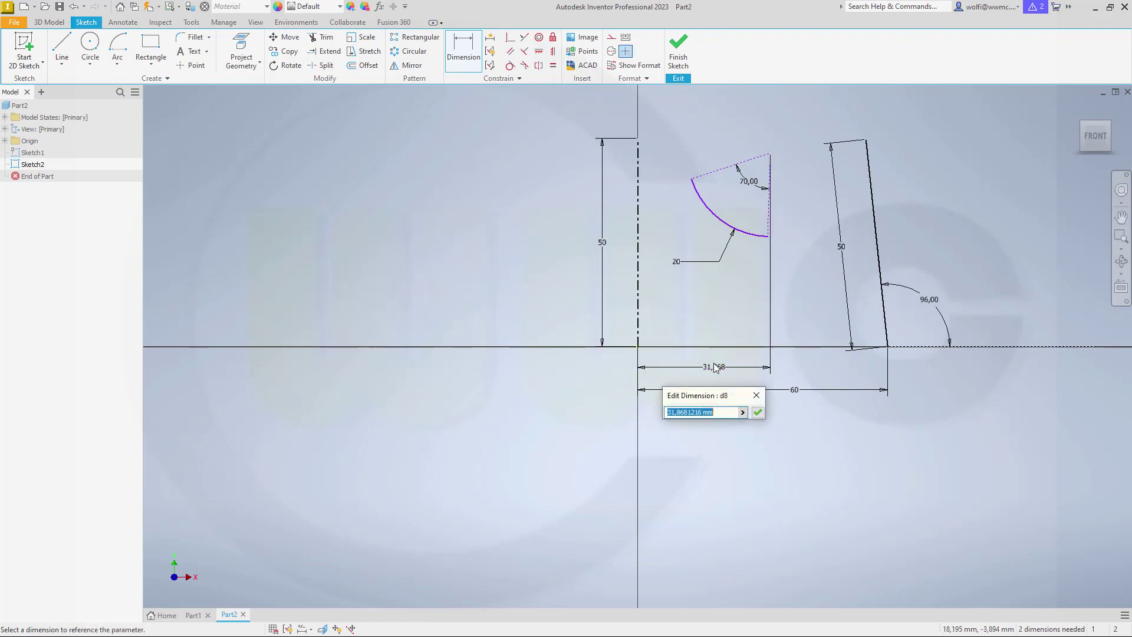
type("30")
key("Return")
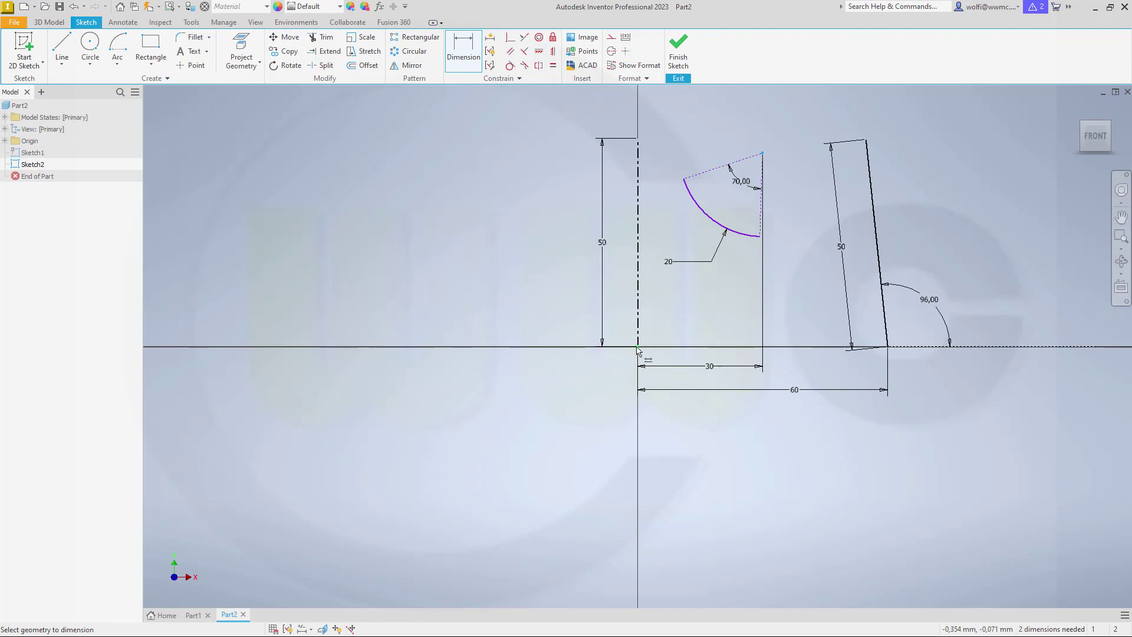
left_click(638, 347)
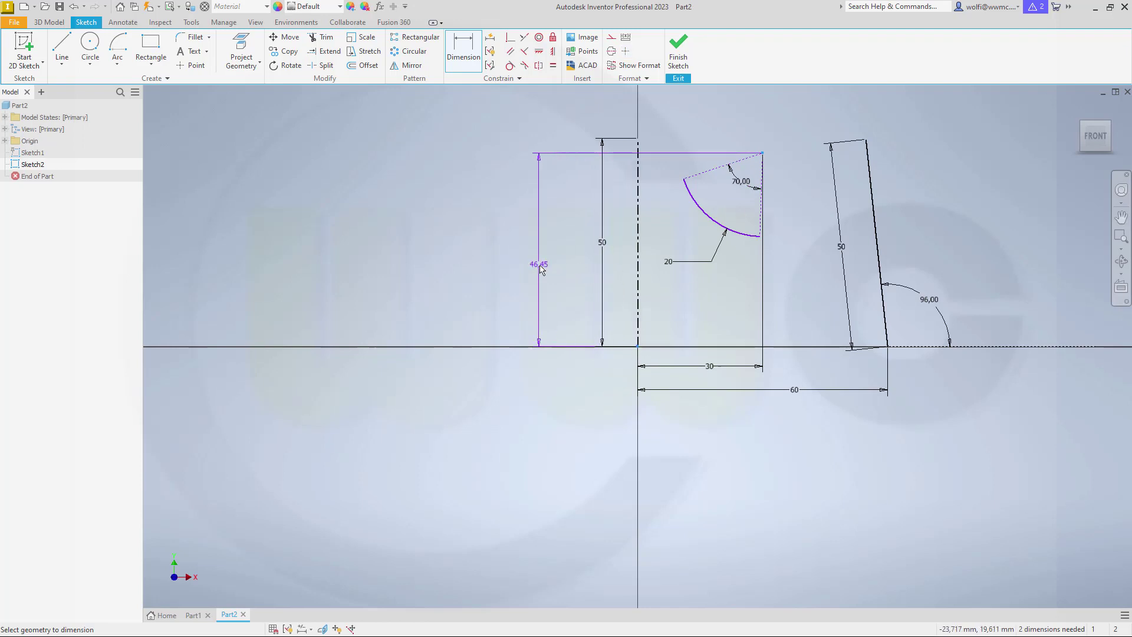
left_click(541, 270)
type("50")
key("Return")
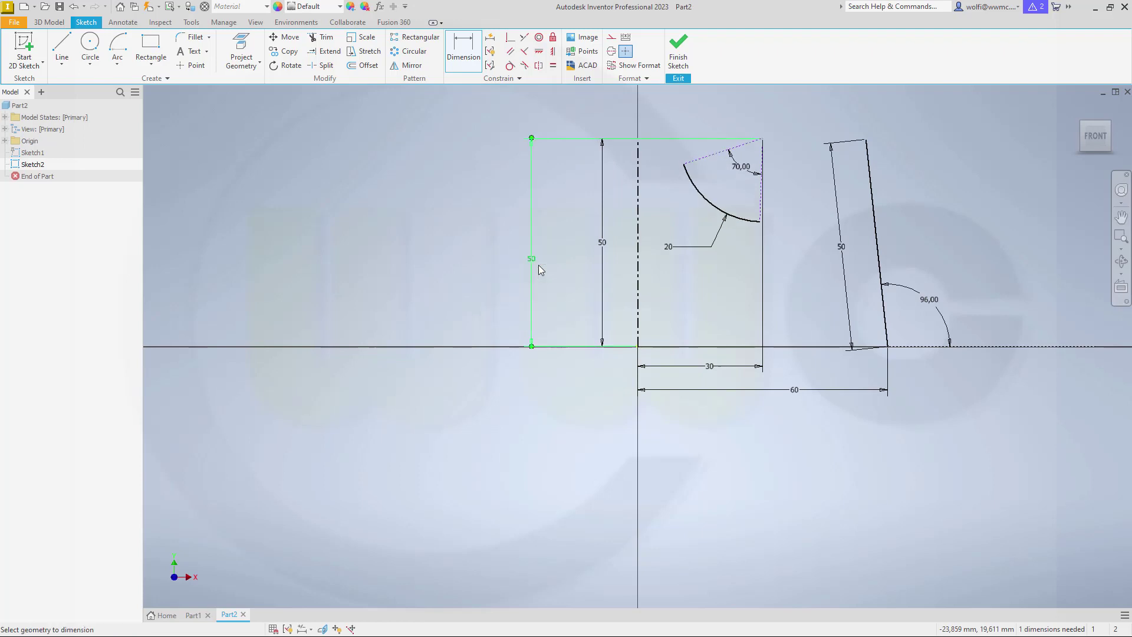
key("Escape")
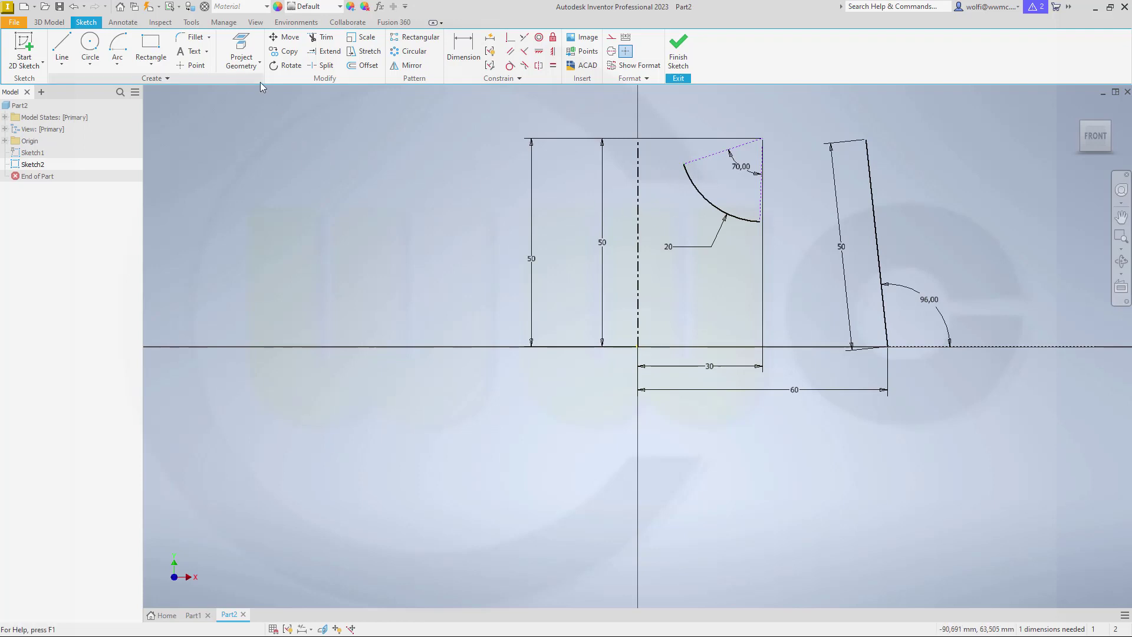
Project the origin geometry and dimension the 10° angle to the slanted line.
left_click(242, 52)
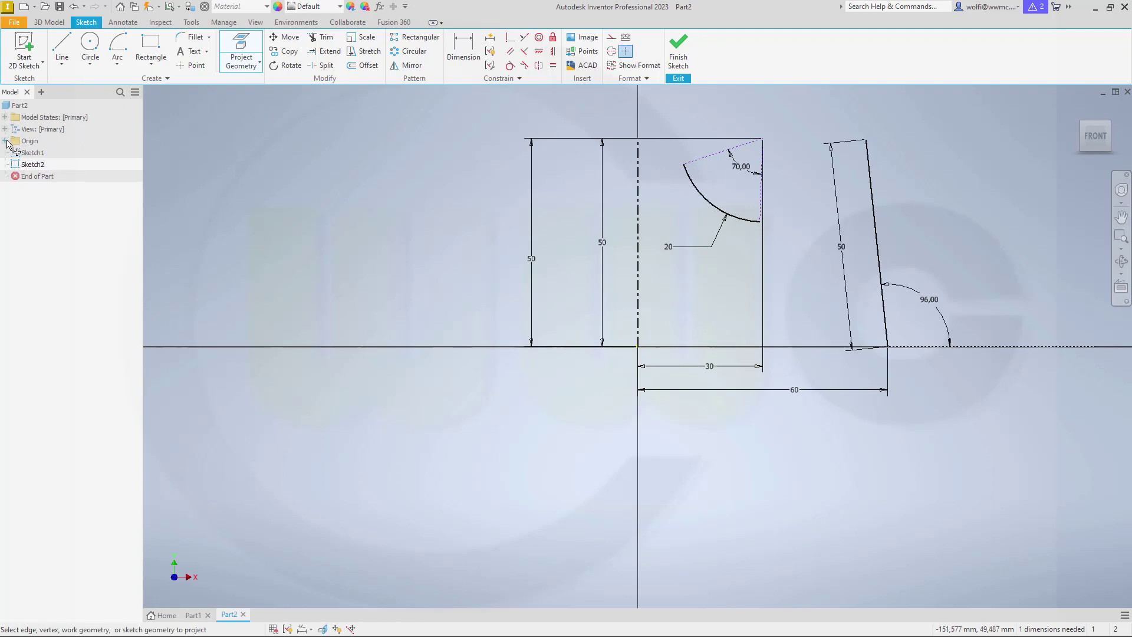
left_click(7, 142)
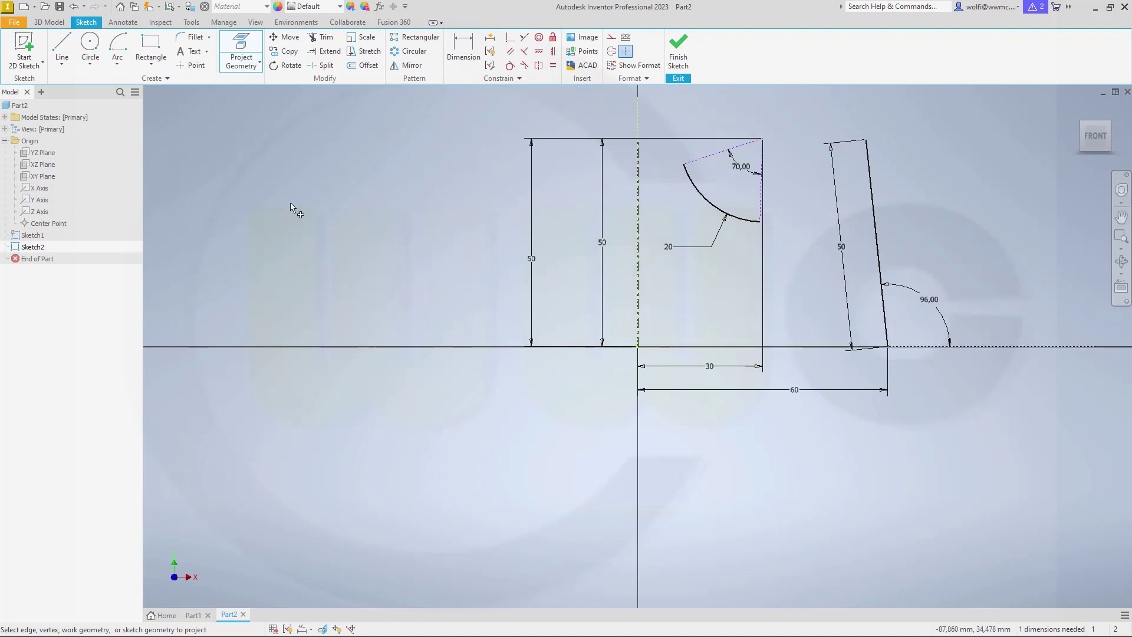
left_click(463, 53)
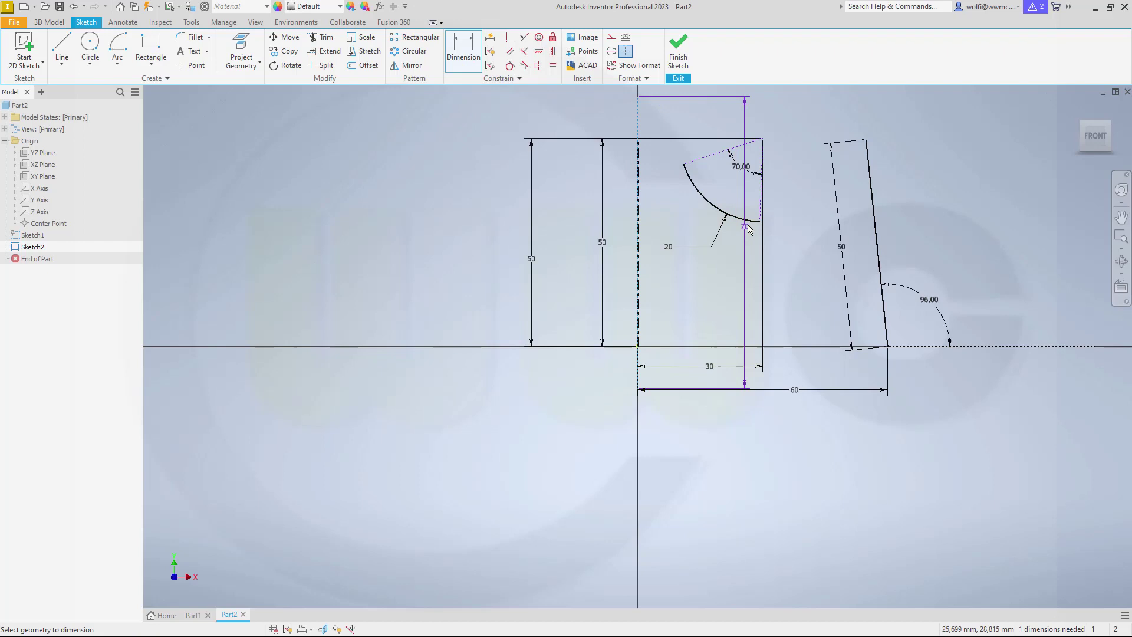
left_click(760, 215)
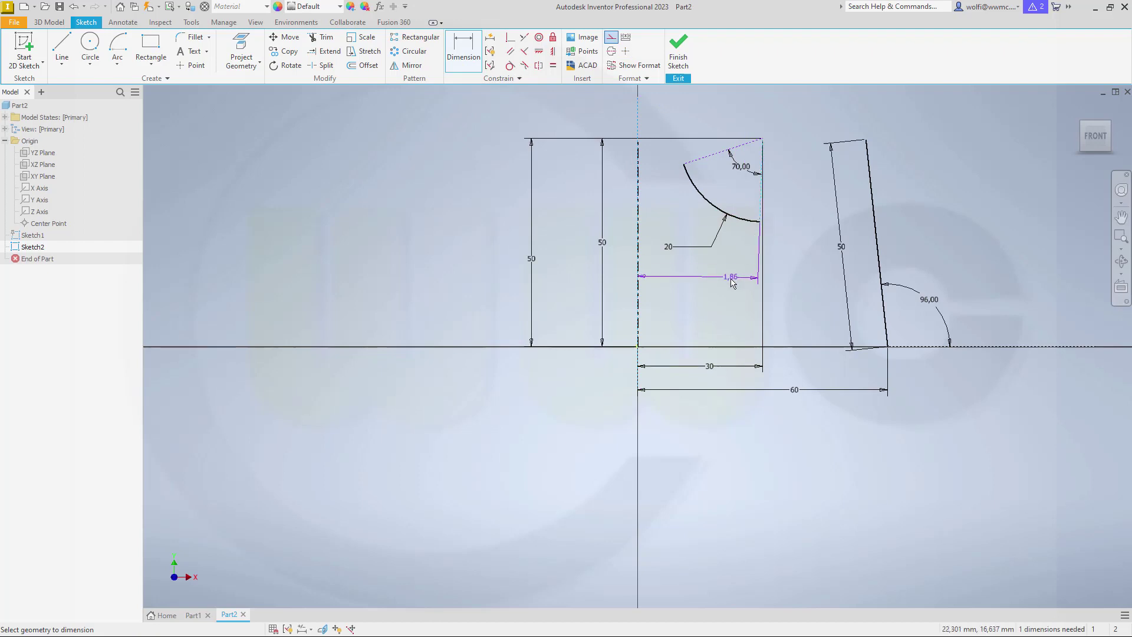
left_click(731, 281)
type("10")
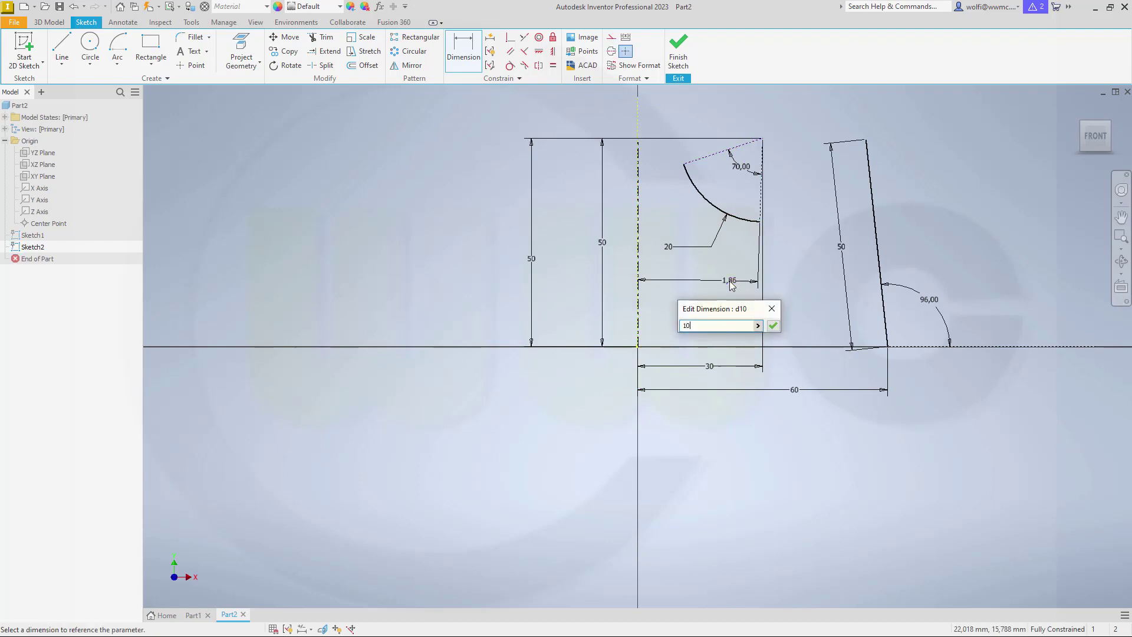
key("Return")
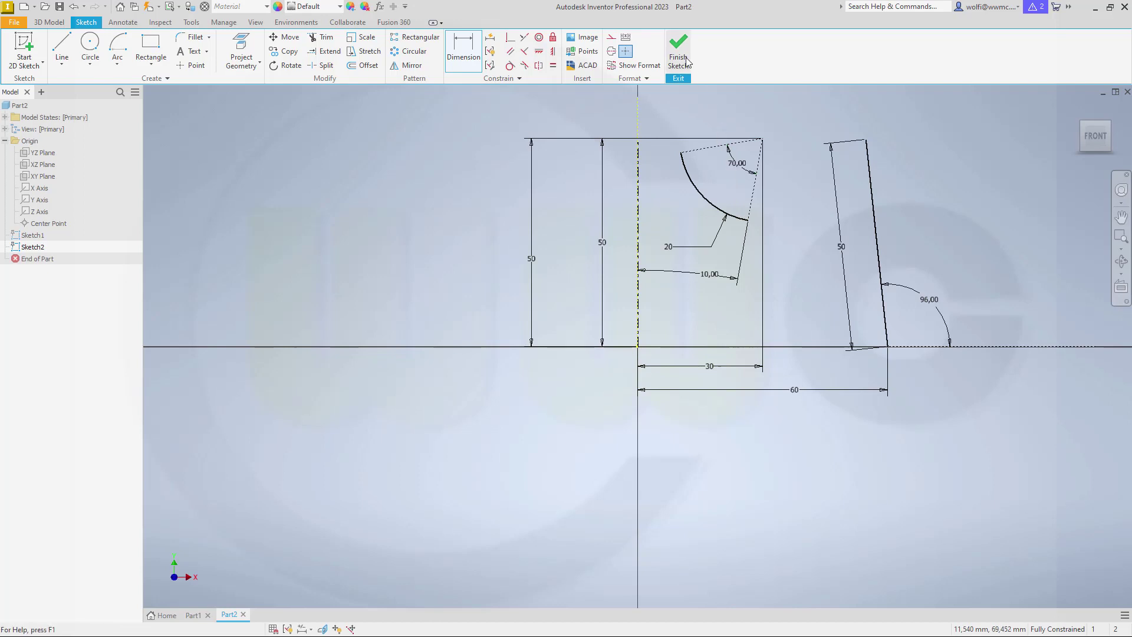
Finish the profile sketch, then draw an R64, 90° centre arc on the YZ plane.
left_click(679, 48)
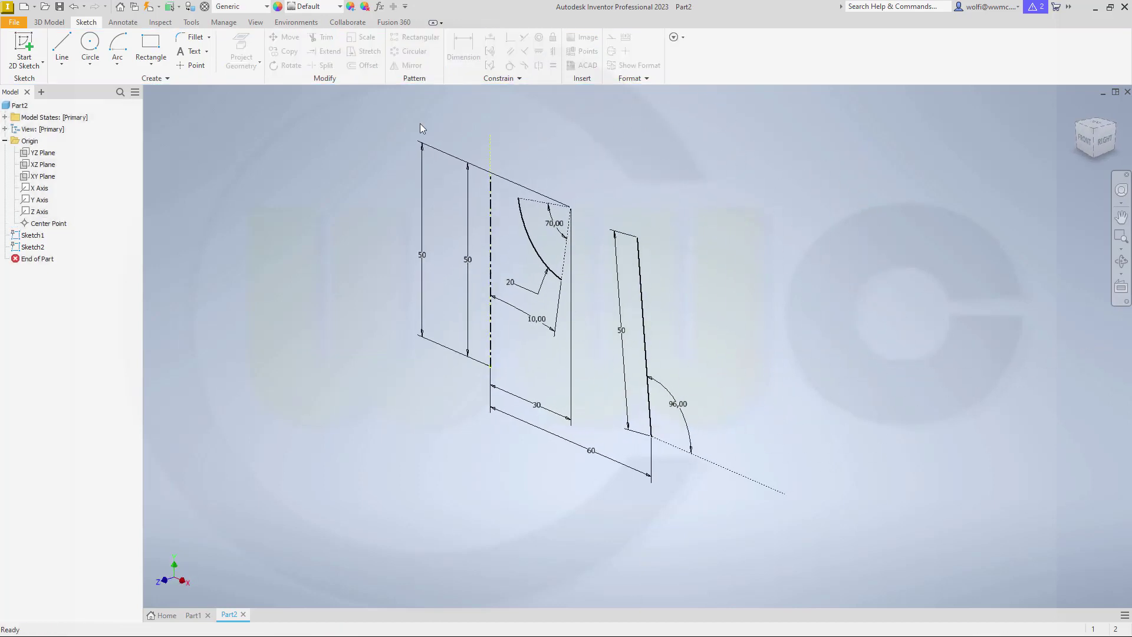
left_click(25, 49)
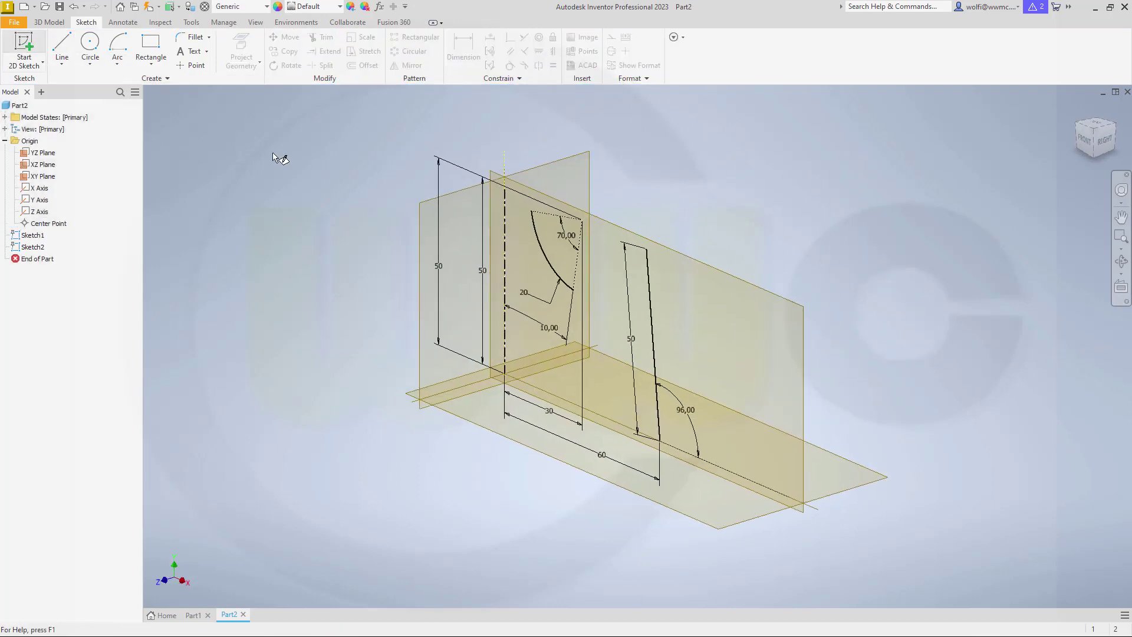
left_click(464, 220)
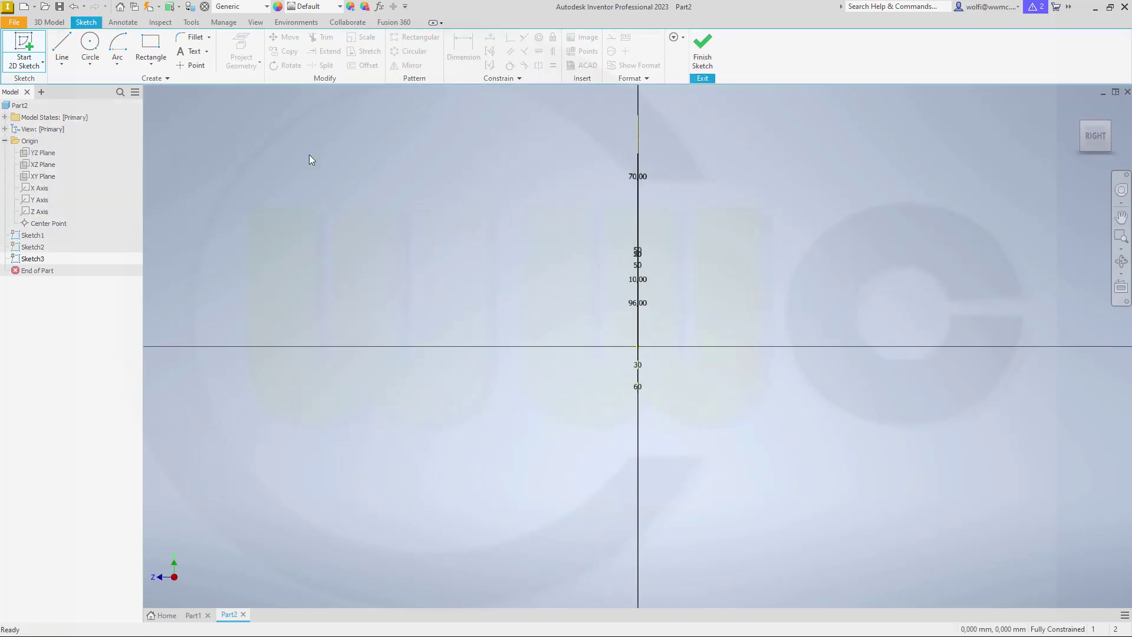
left_click(118, 44)
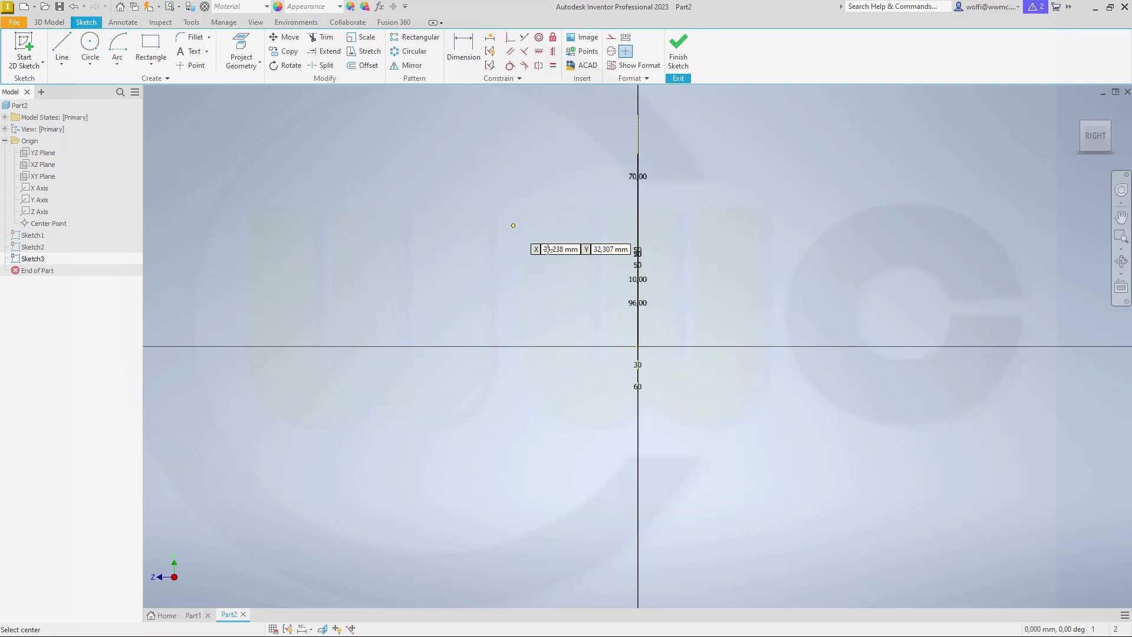
left_click(638, 346)
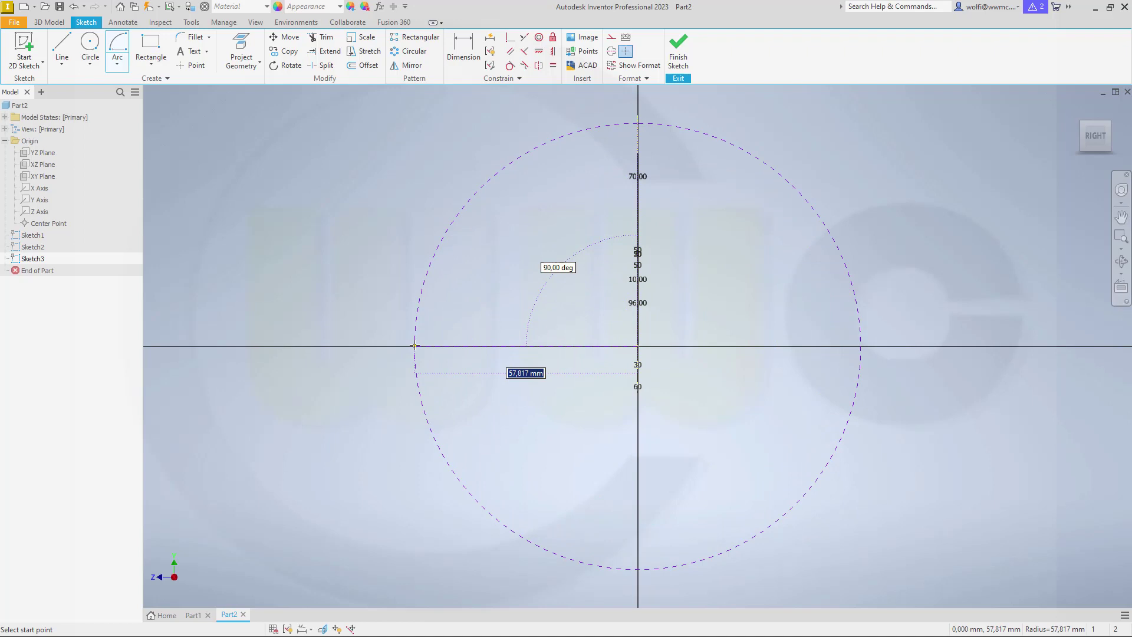
type("64")
key("Return")
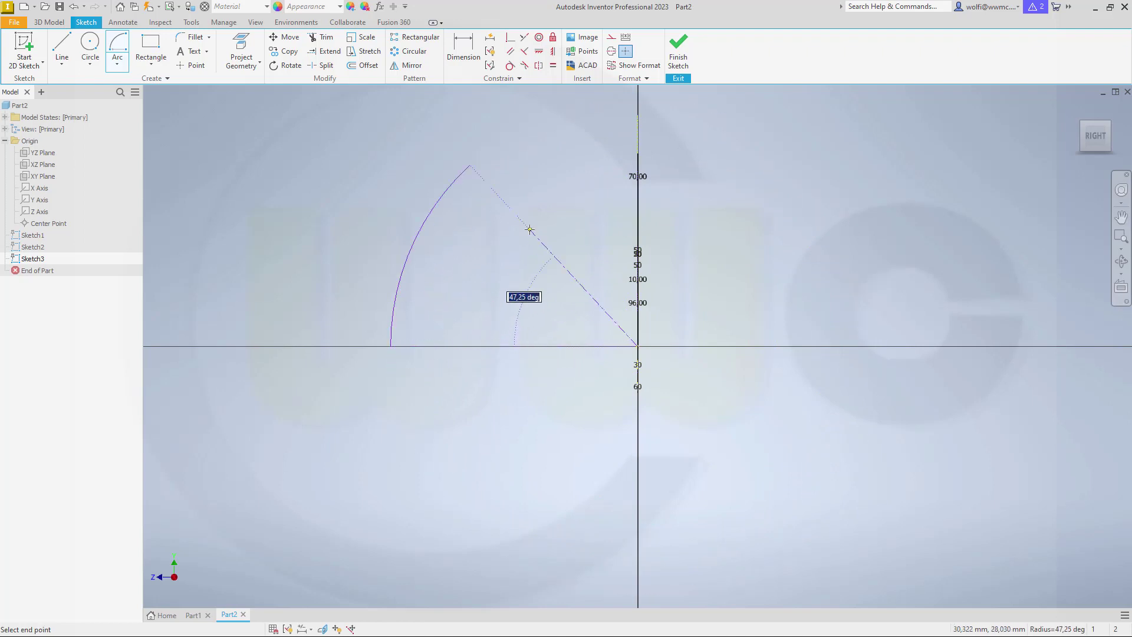
type("90")
key("Return")
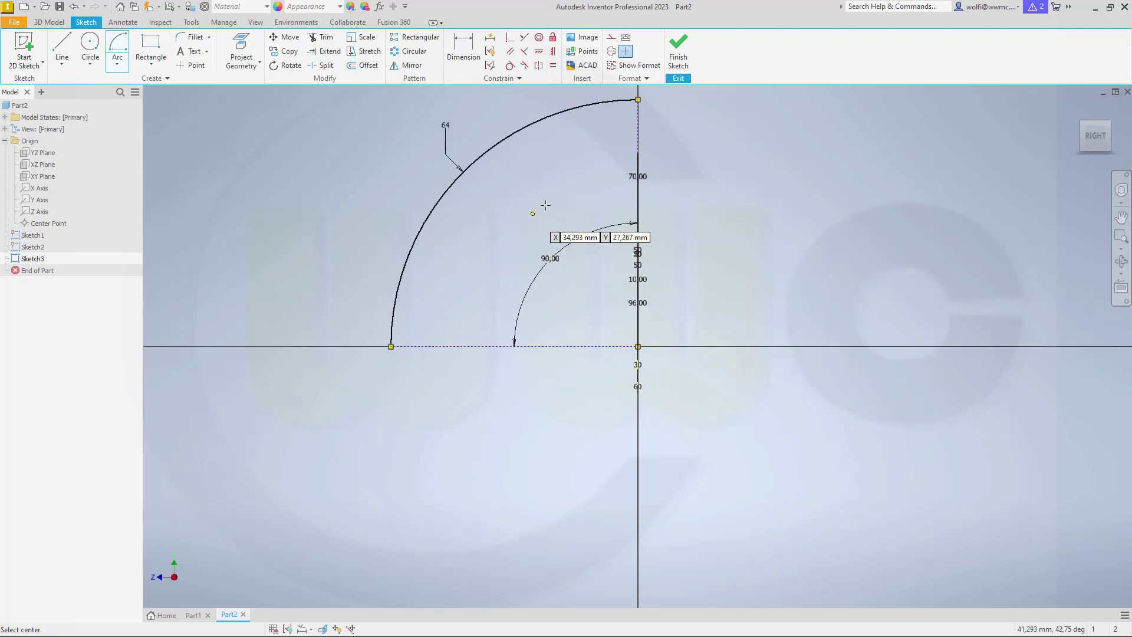
key("Escape")
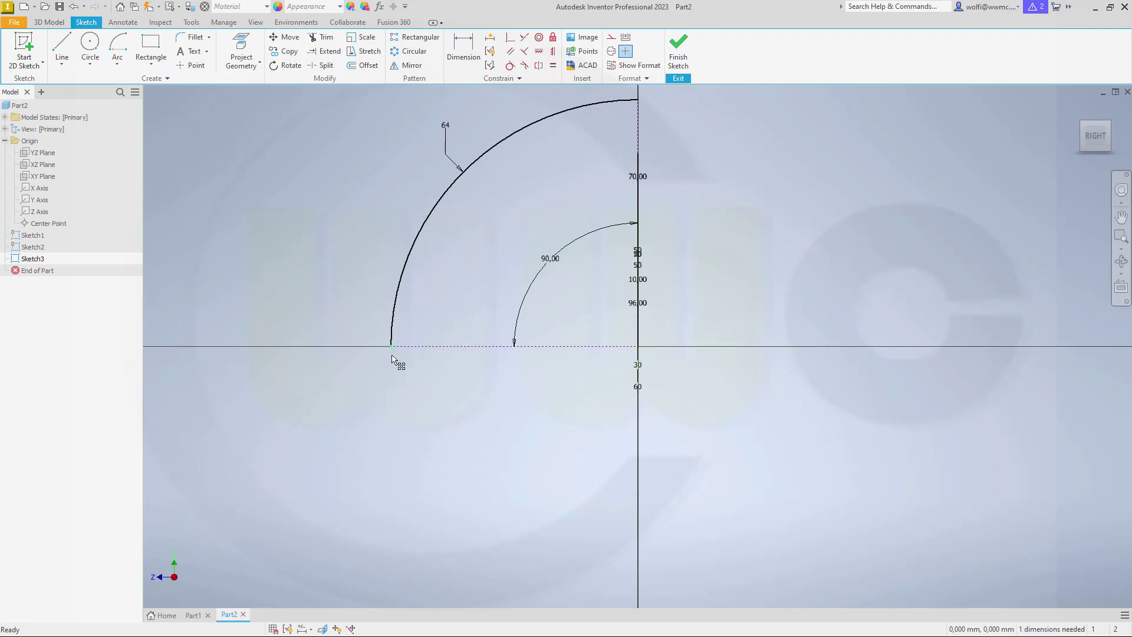
Level the arc's lower endpoint with the origin and finish the sketch.
left_click_drag(394, 358, 395, 302)
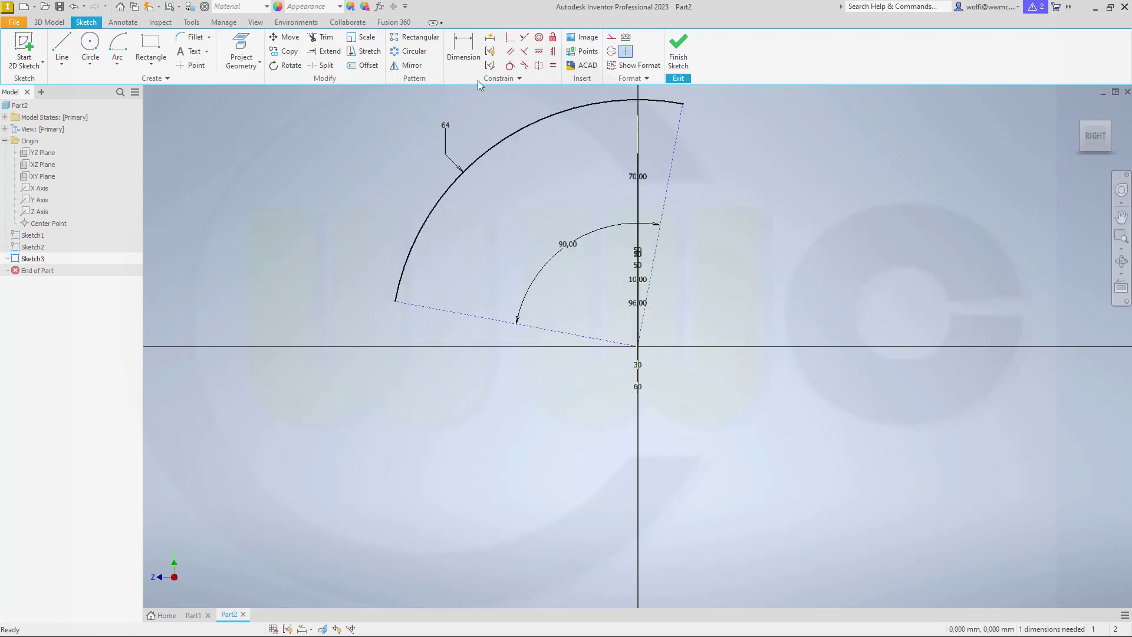
left_click(538, 53)
left_click(395, 301)
left_click(639, 349)
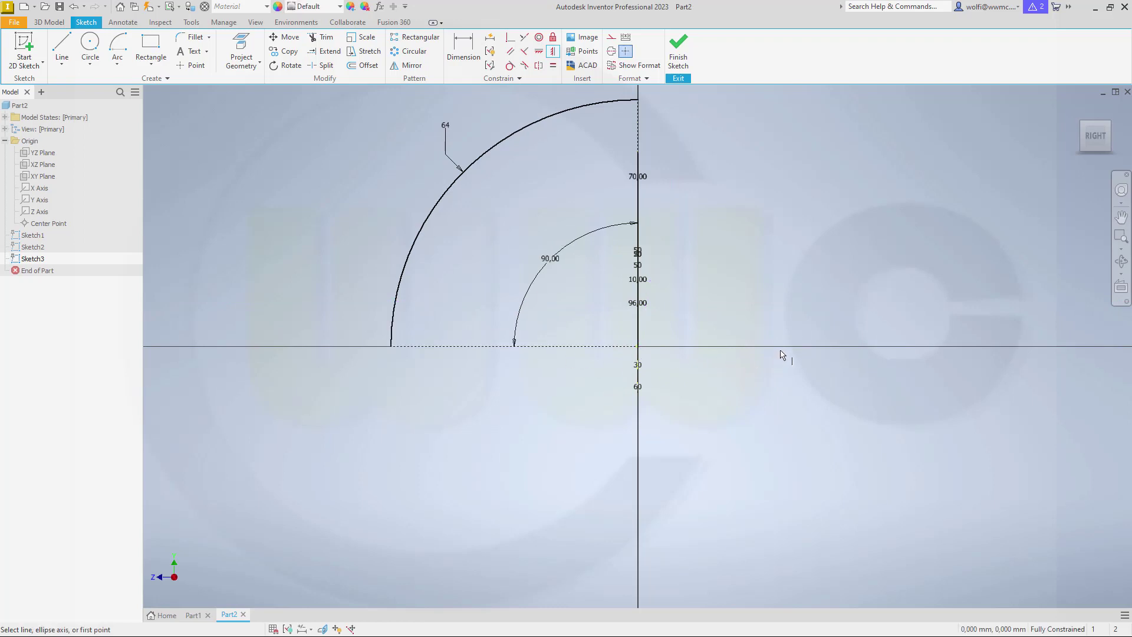
left_click(677, 49)
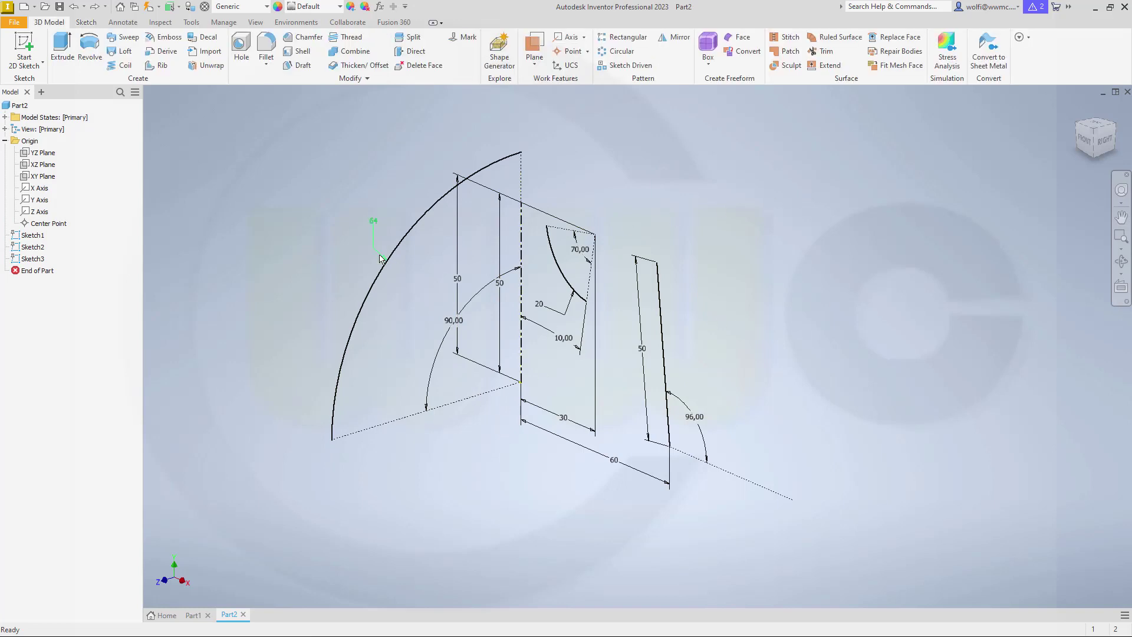
scroll(407, 260, "up", 3)
scroll(445, 279, "down", 2)
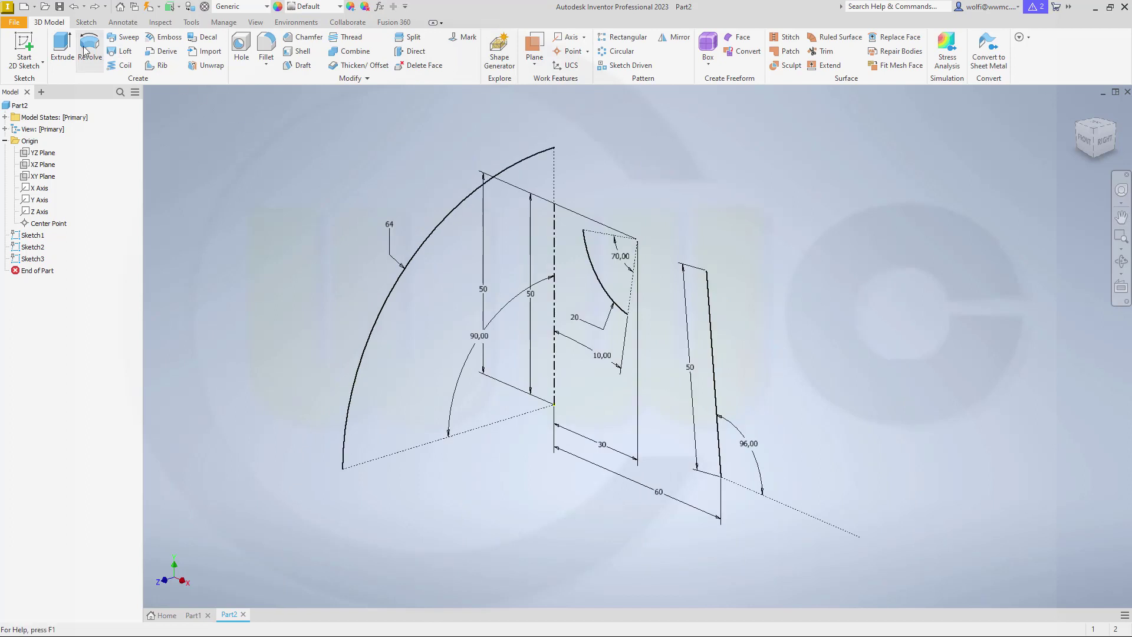
Extrude the curved profile 60 mm into surface Srf1 and make it opaque.
left_click(62, 49)
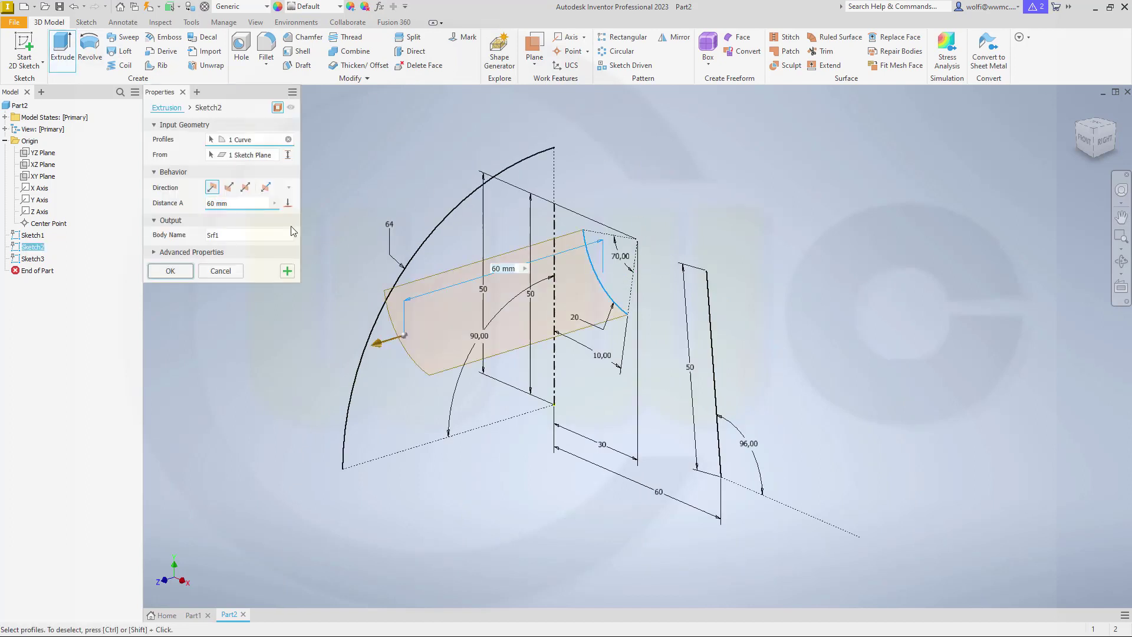
left_click(170, 271)
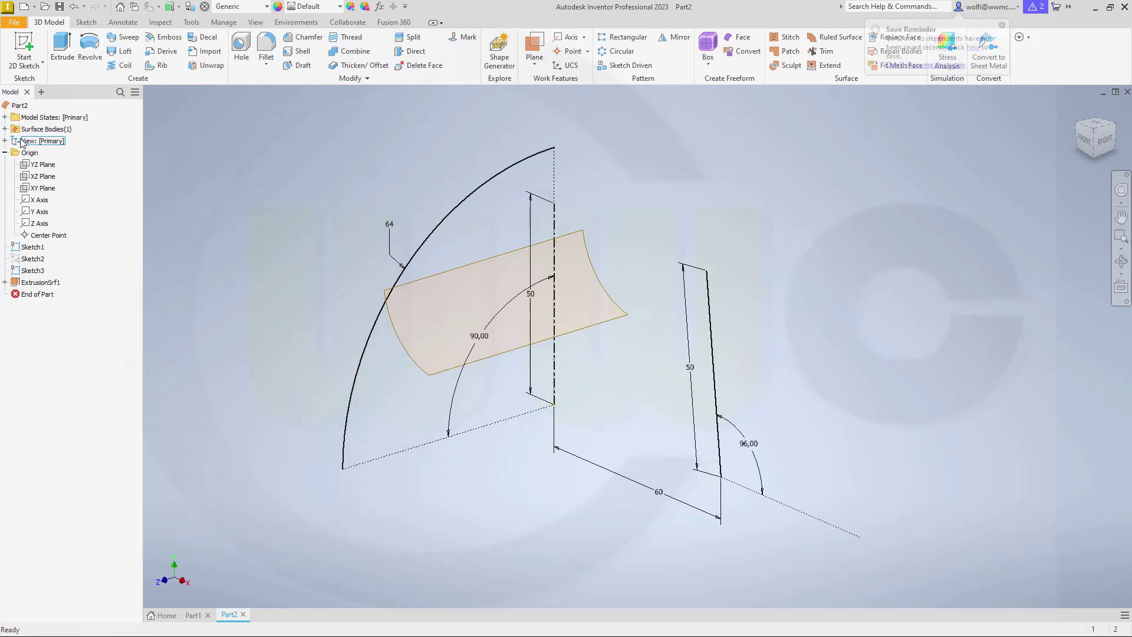
left_click(6, 130)
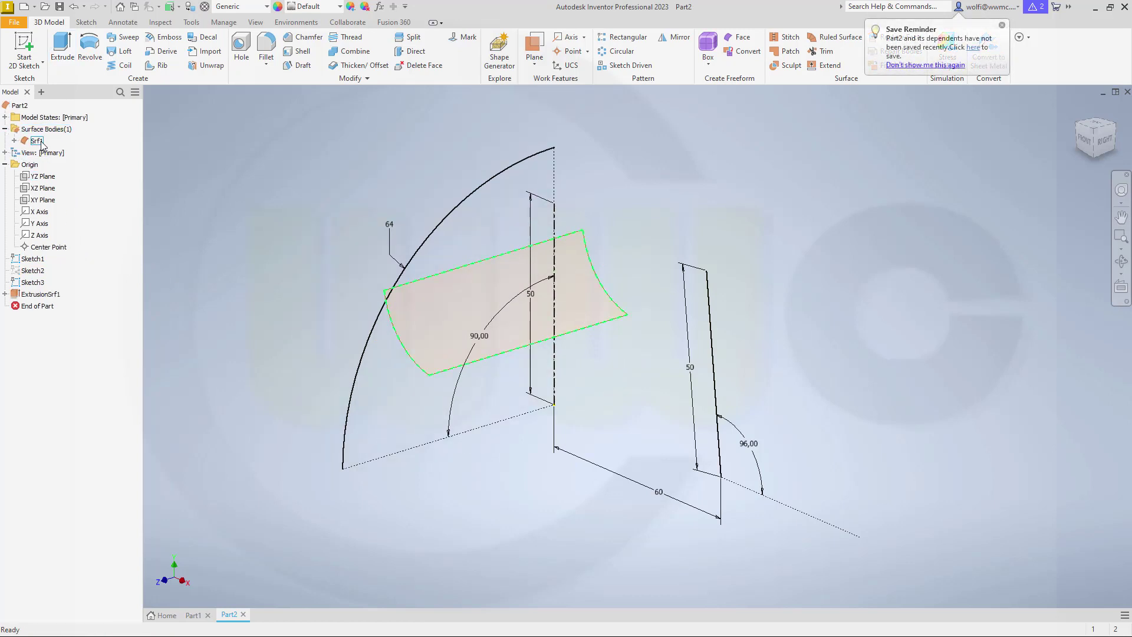
right_click(39, 142)
left_click(72, 212)
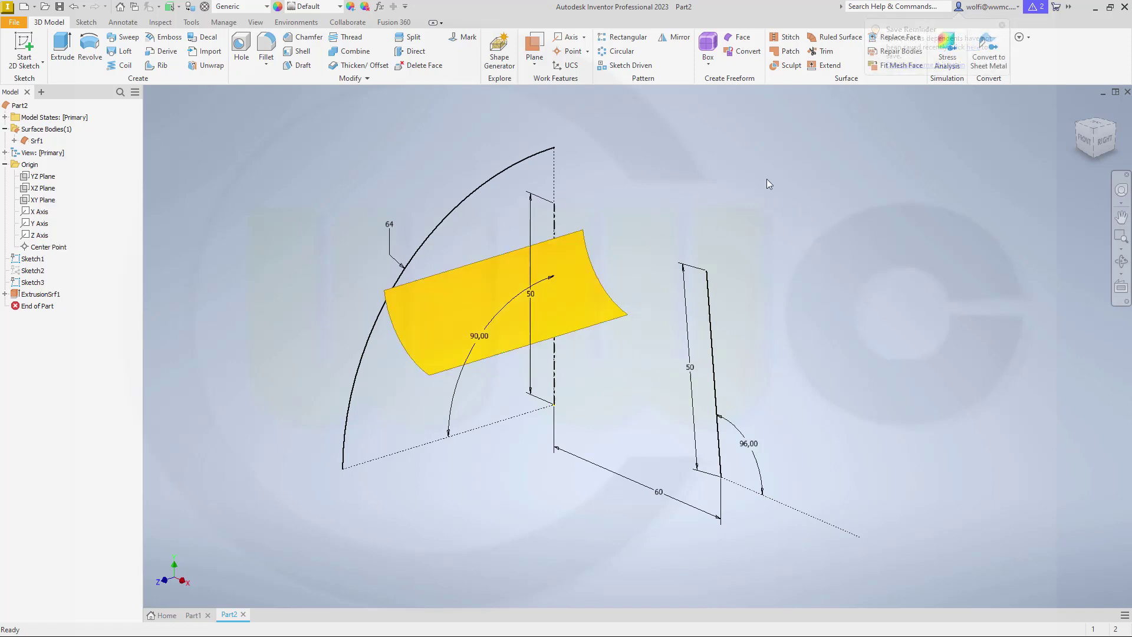
Add a 40 mm ruled surface along the yellow strip's lower edge.
left_click(839, 37)
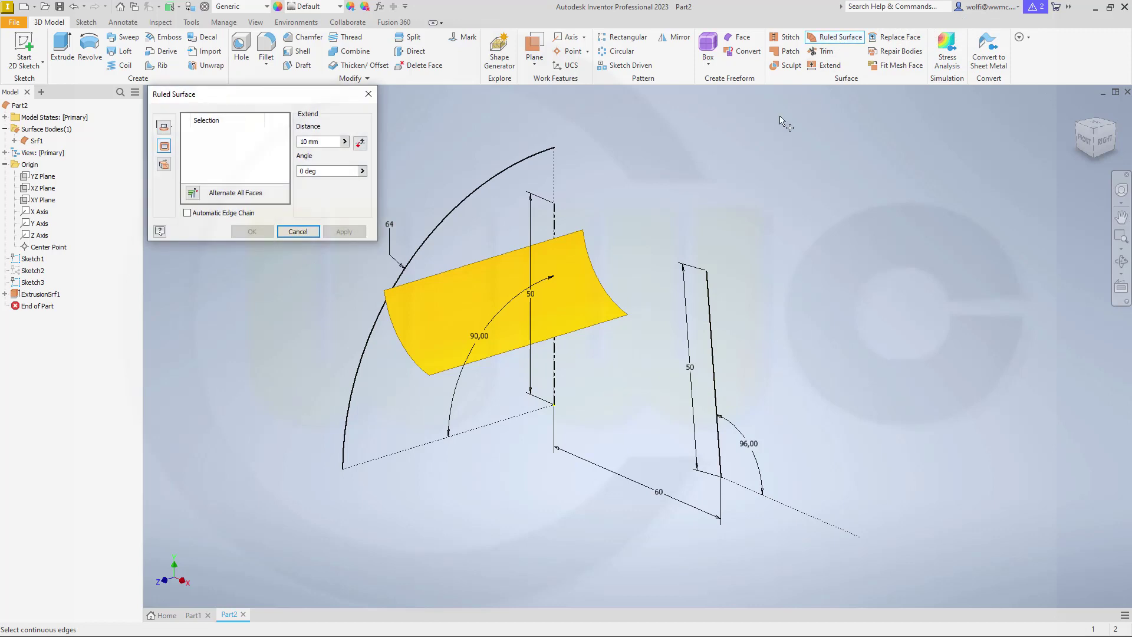
left_click(166, 149)
left_click(518, 351)
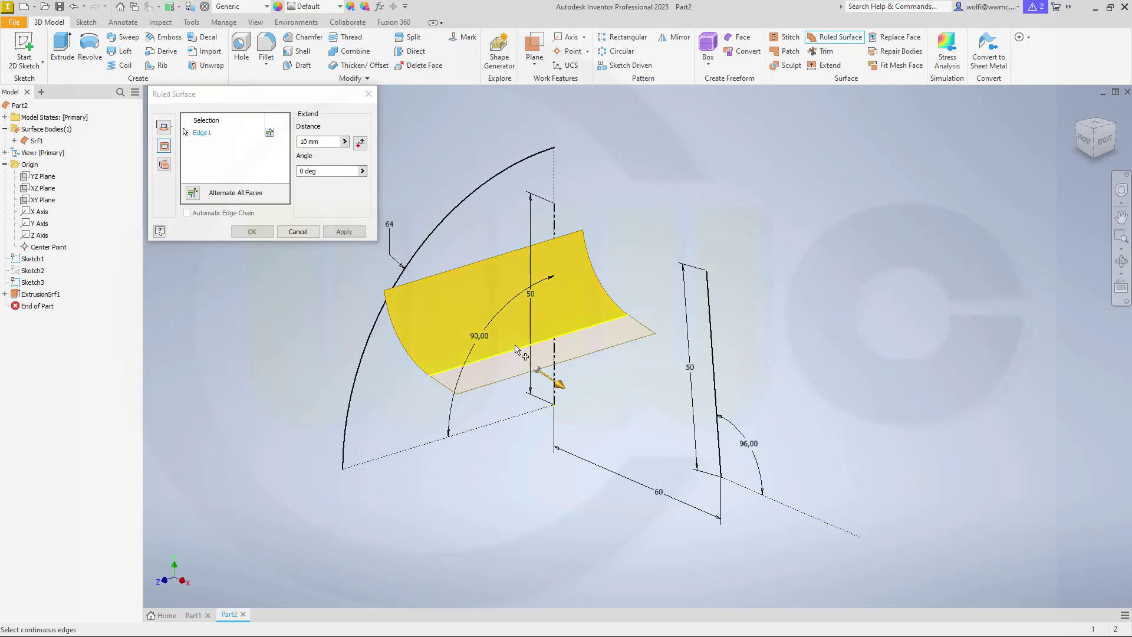
left_click(332, 142)
type("40")
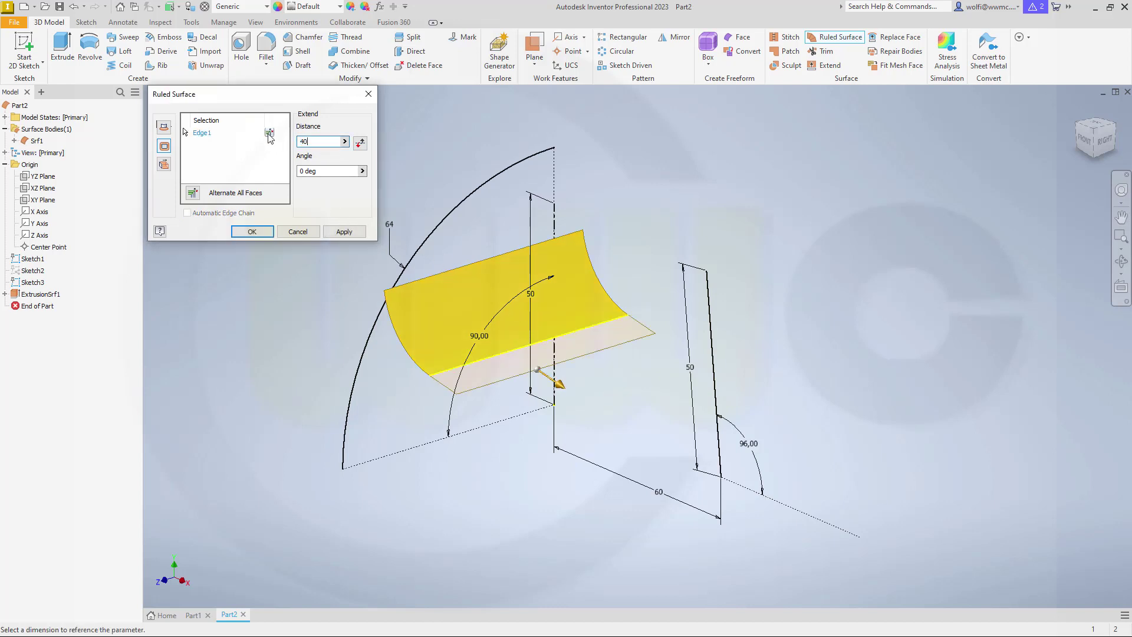
key("Return")
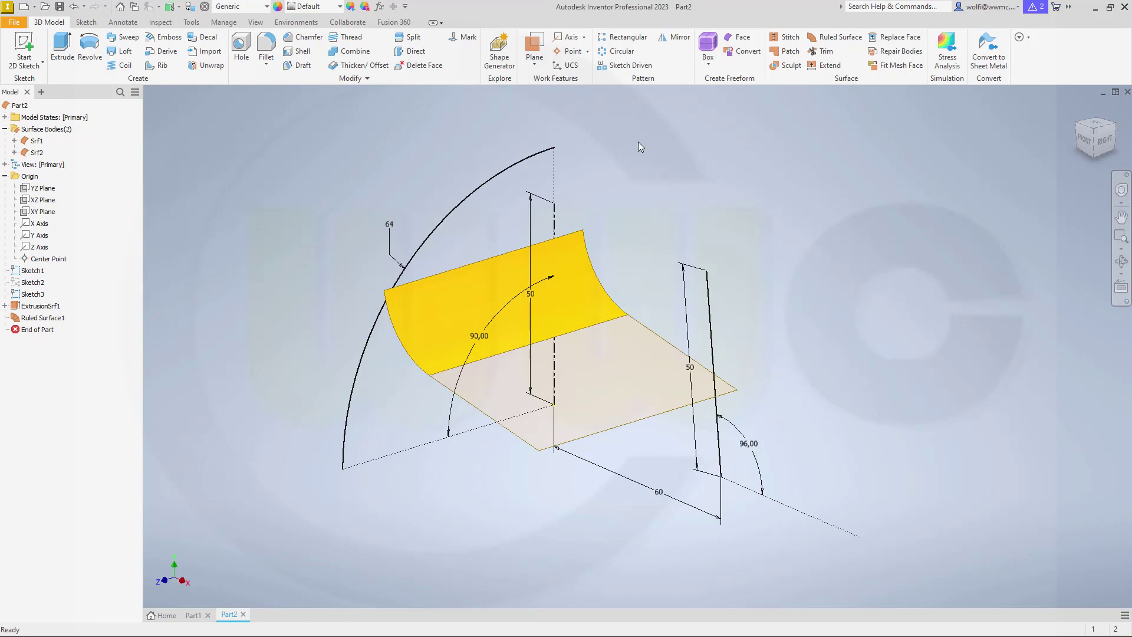
Add a second extended ruled surface along the strip's upper edge.
left_click(840, 39)
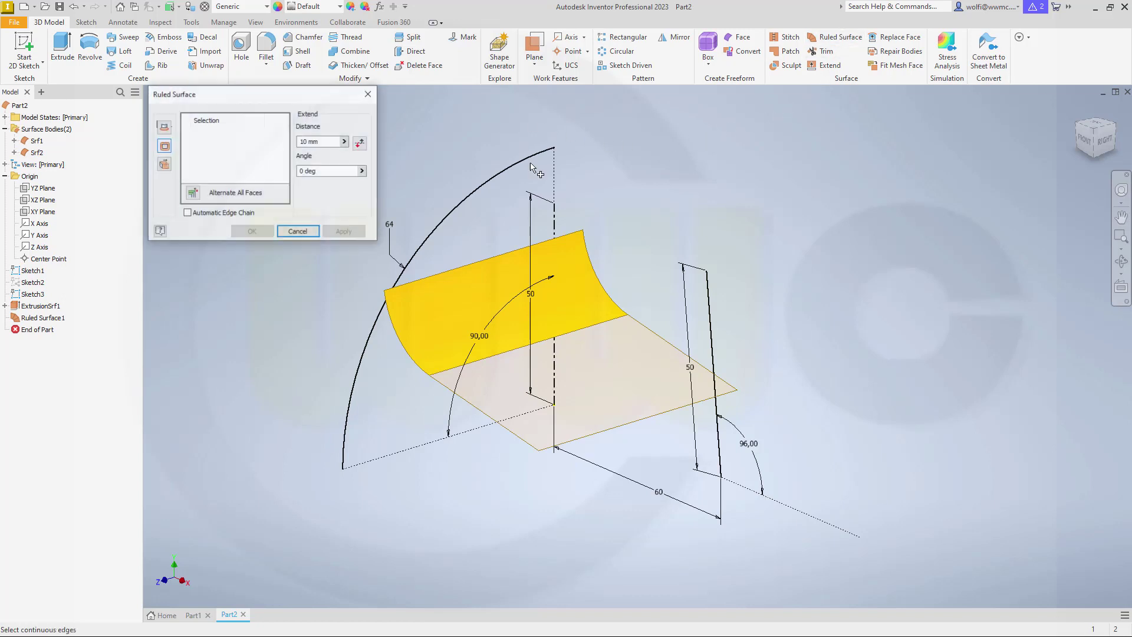
left_click(473, 261)
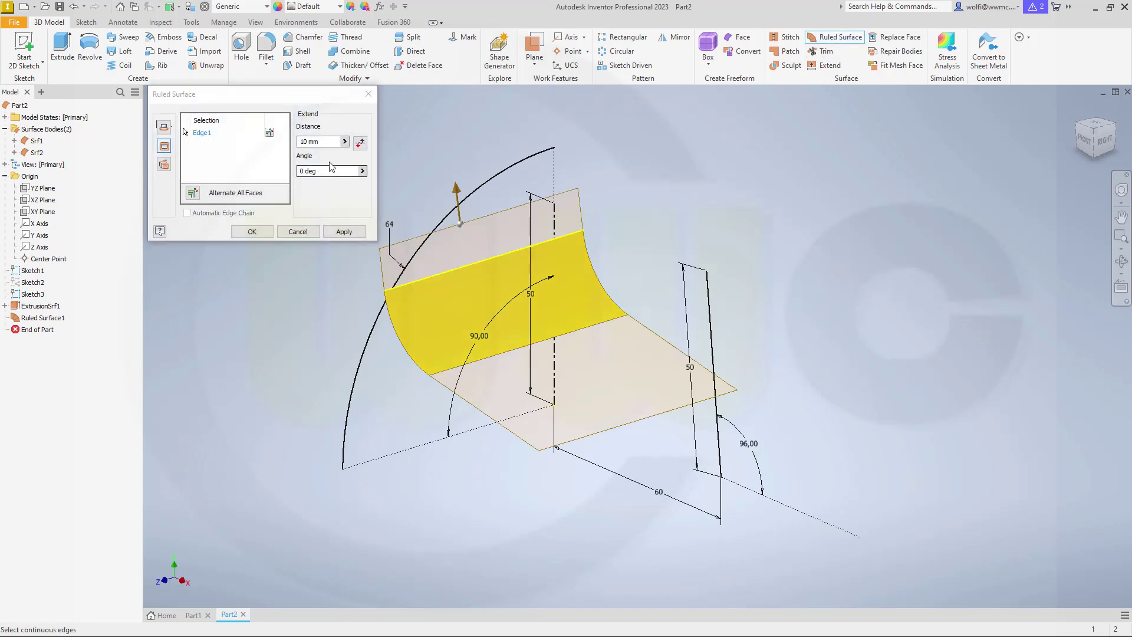
left_click(324, 142)
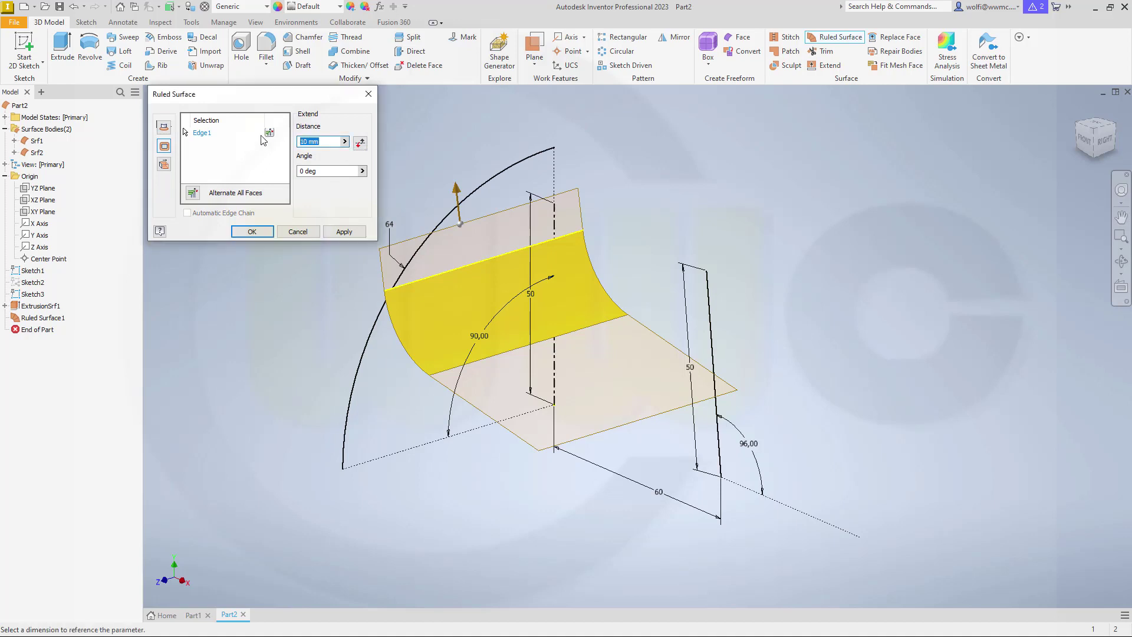
type("40")
key("Return")
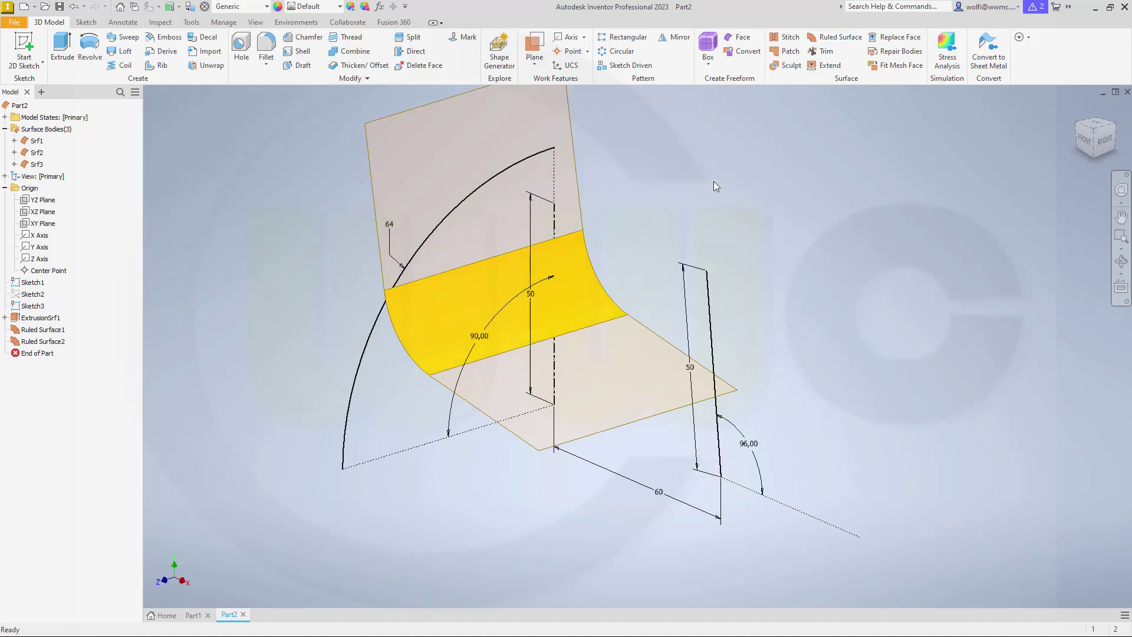
Stitch Srf1, Srf2 and Srf3 into body Srf4 and make it opaque.
left_click(786, 37)
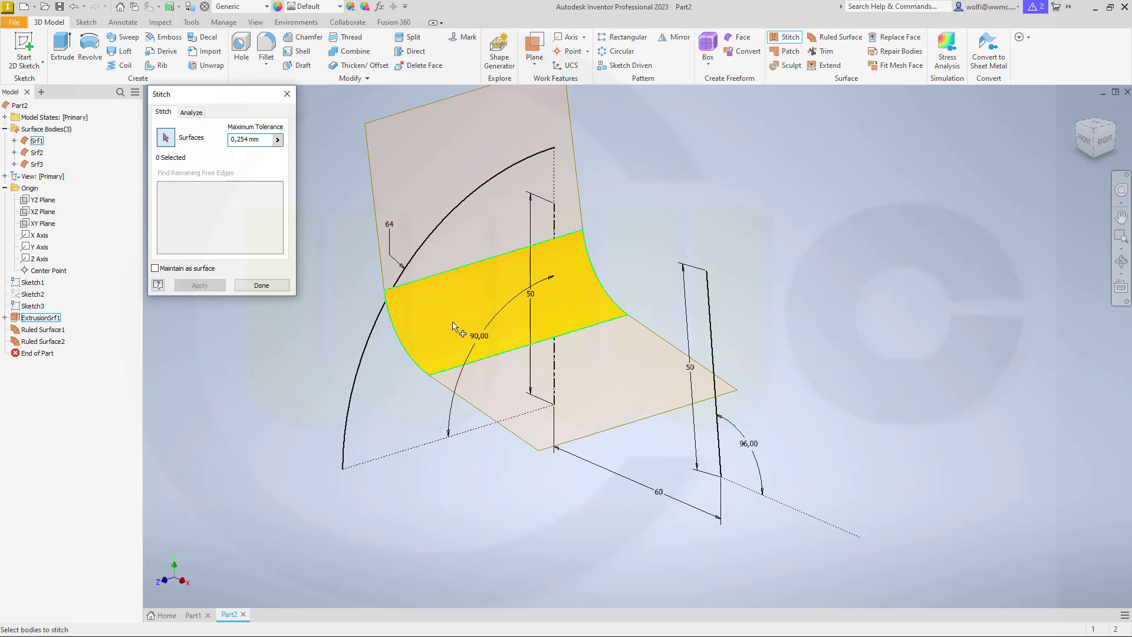
left_click(457, 330)
left_click(611, 369)
left_click(469, 178)
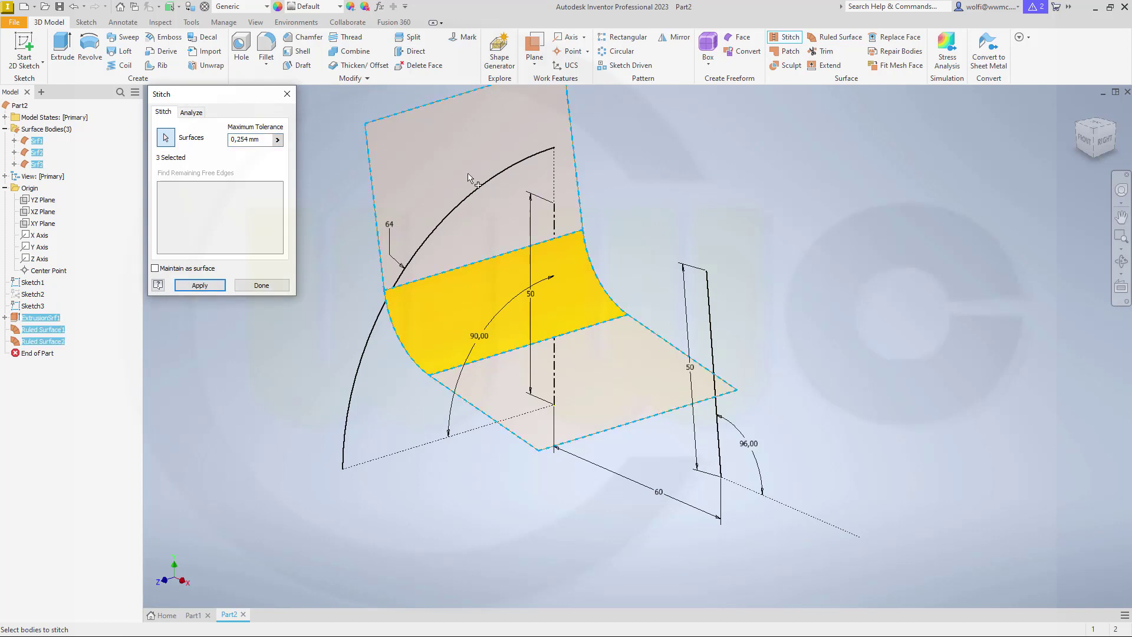
left_click(194, 286)
left_click(262, 286)
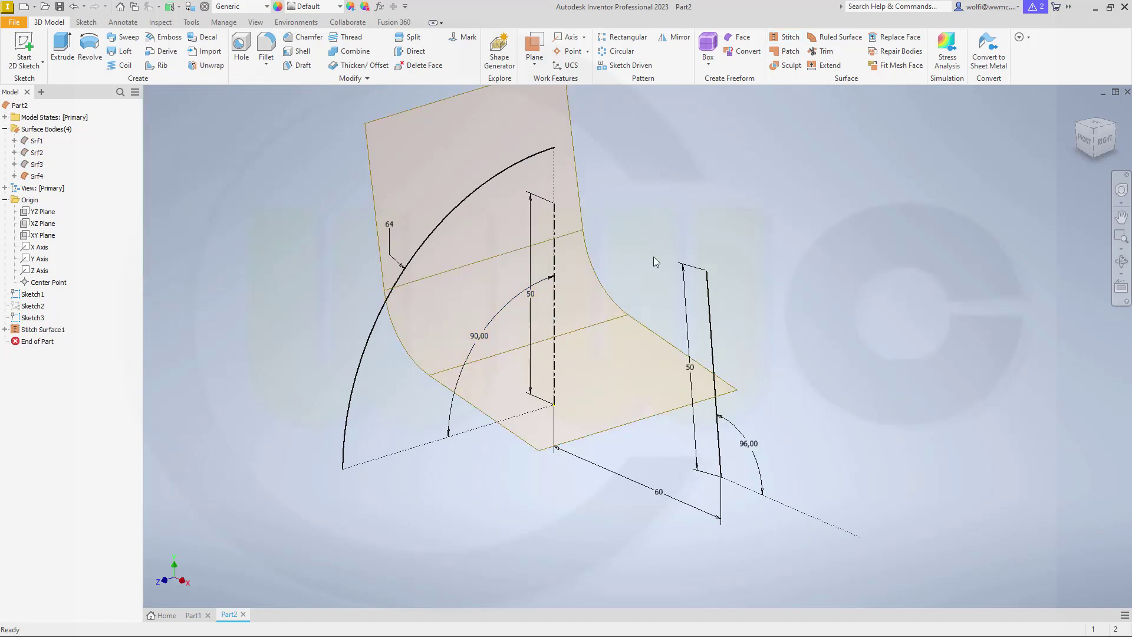
right_click(36, 175)
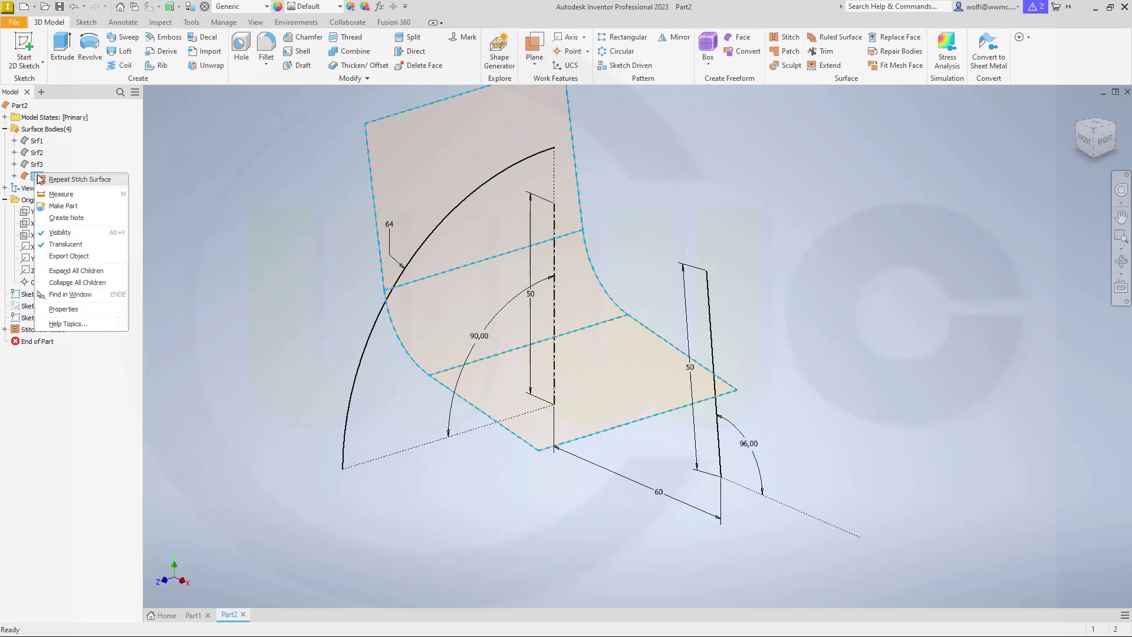
left_click(67, 245)
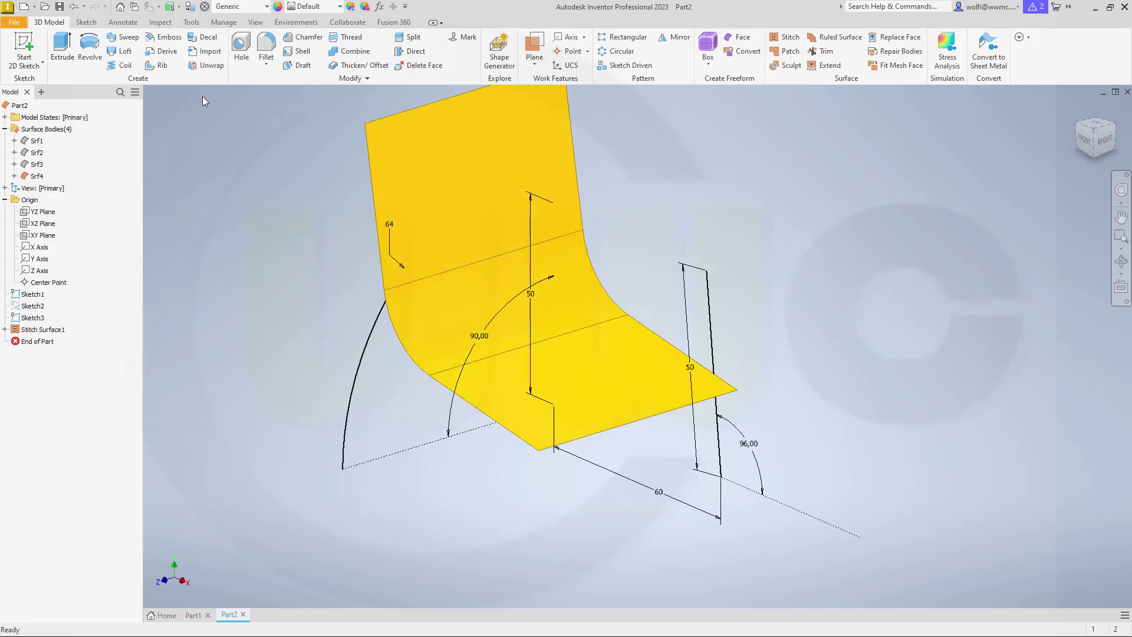
Extrude the Sketch3 arc 60 mm into surface Srf5 and make it opaque.
left_click(63, 49)
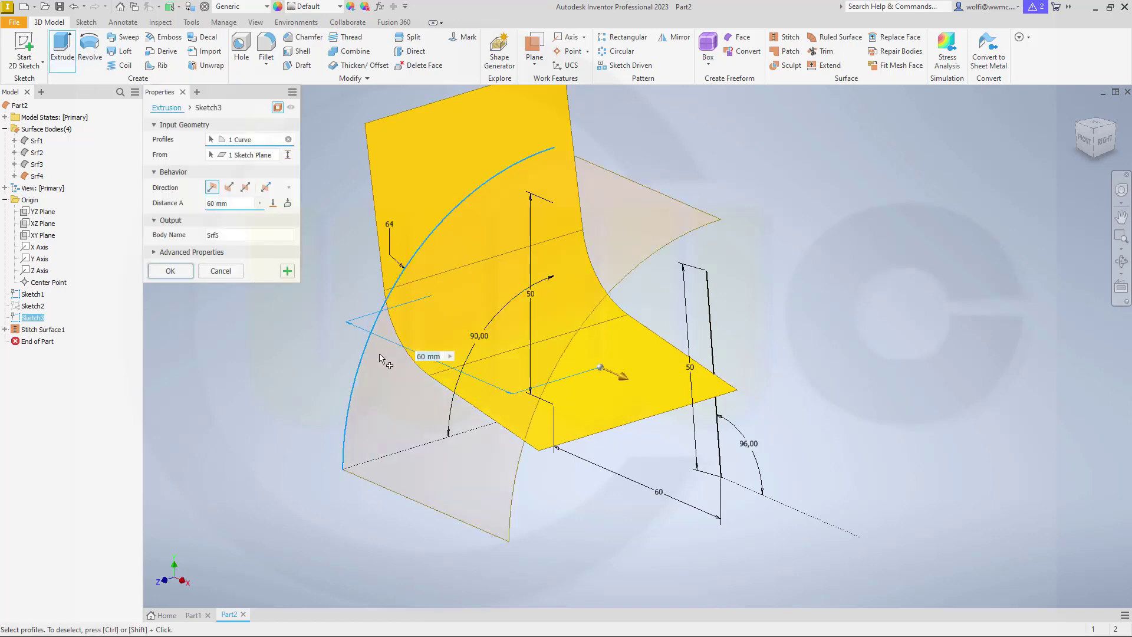
left_click(170, 271)
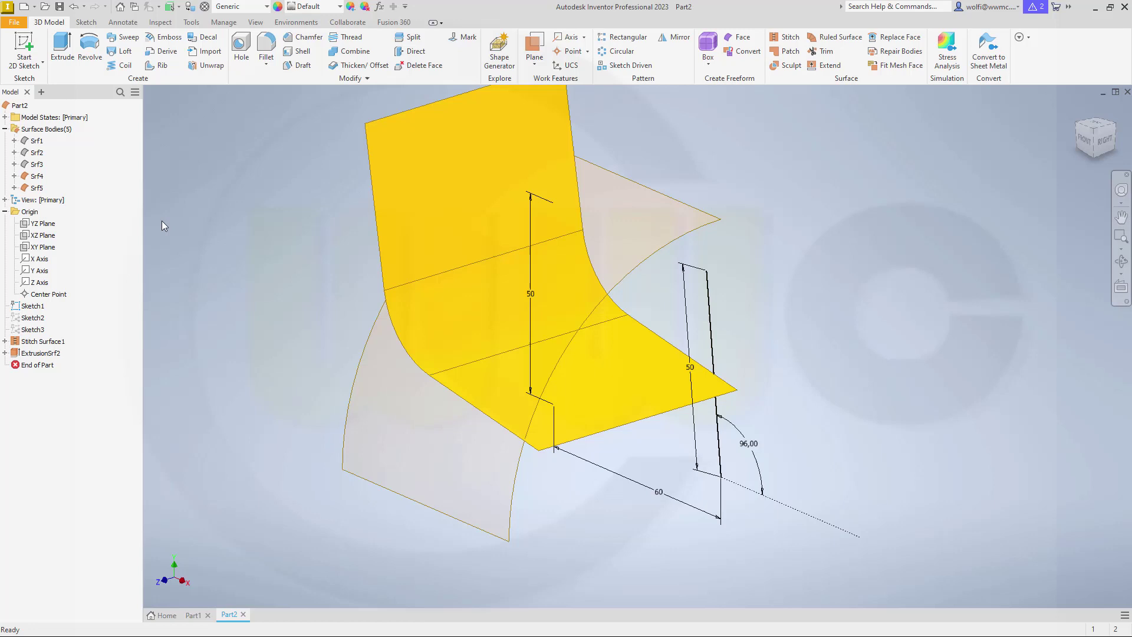
right_click(35, 188)
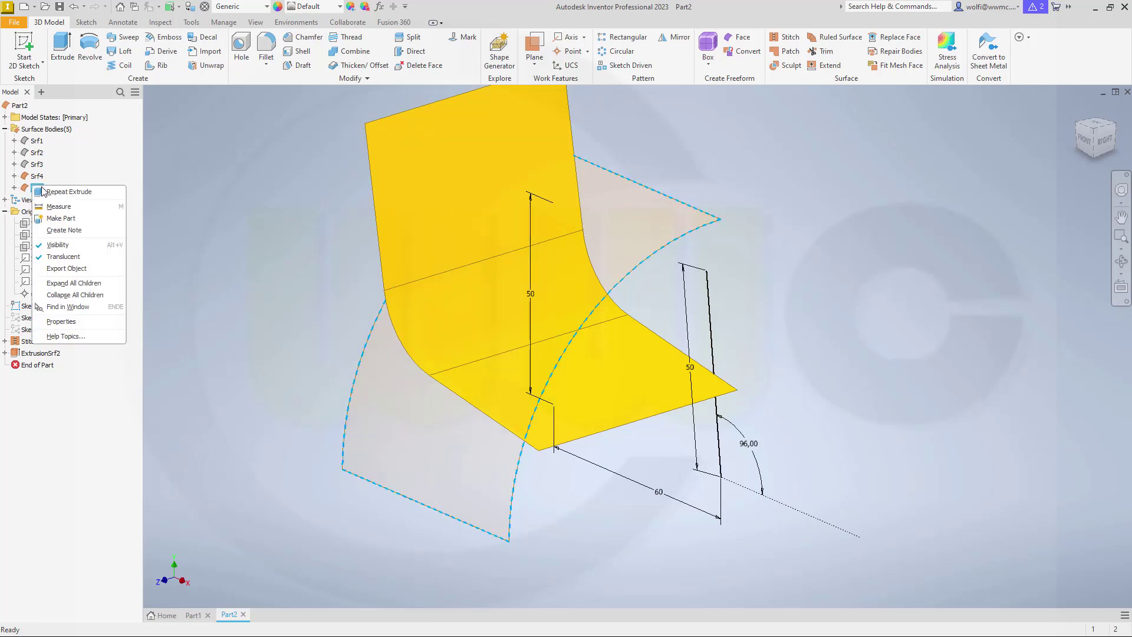
left_click(62, 256)
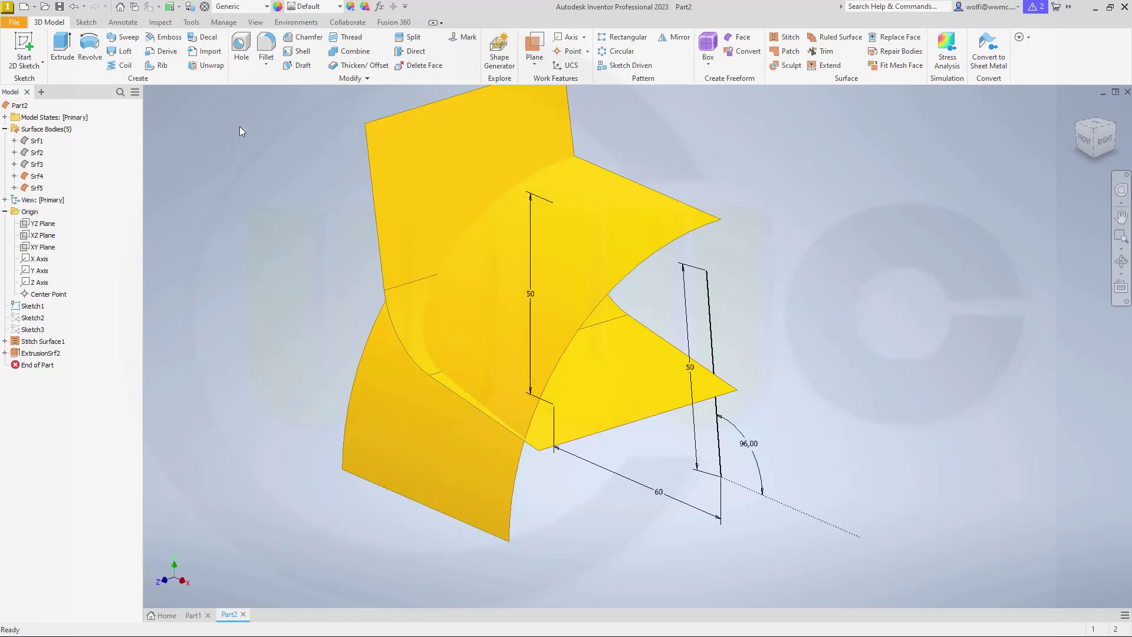
left_click(90, 52)
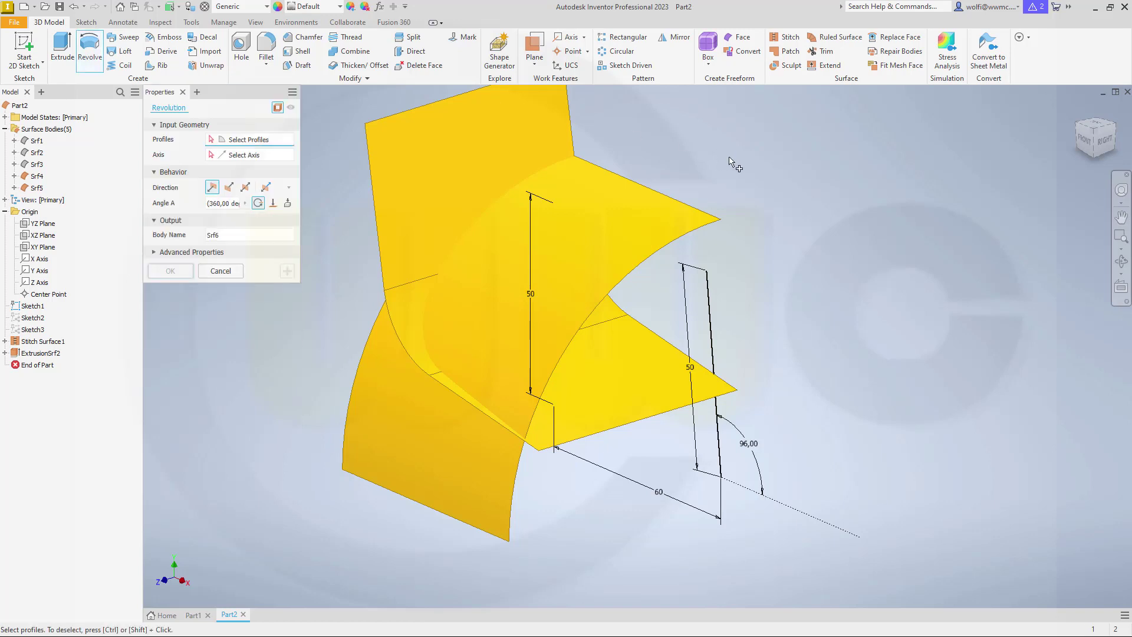
Revolve the slanted sketch line 90° in the flipped direction and show the resulting Srf6 opaque.
left_click(713, 307)
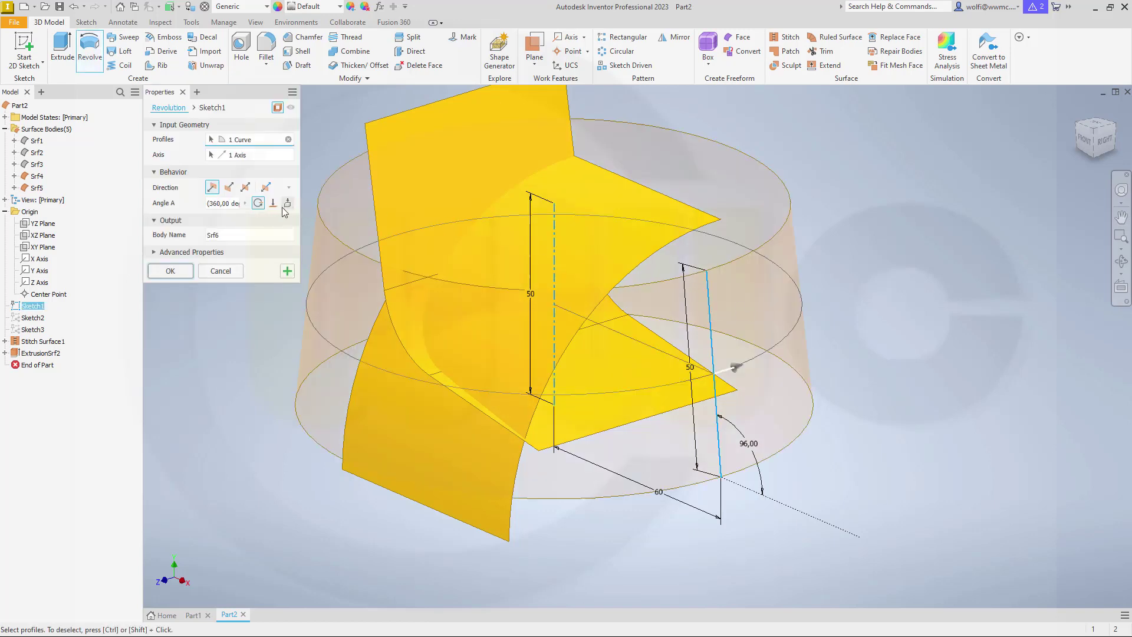
left_click(209, 203)
type("90")
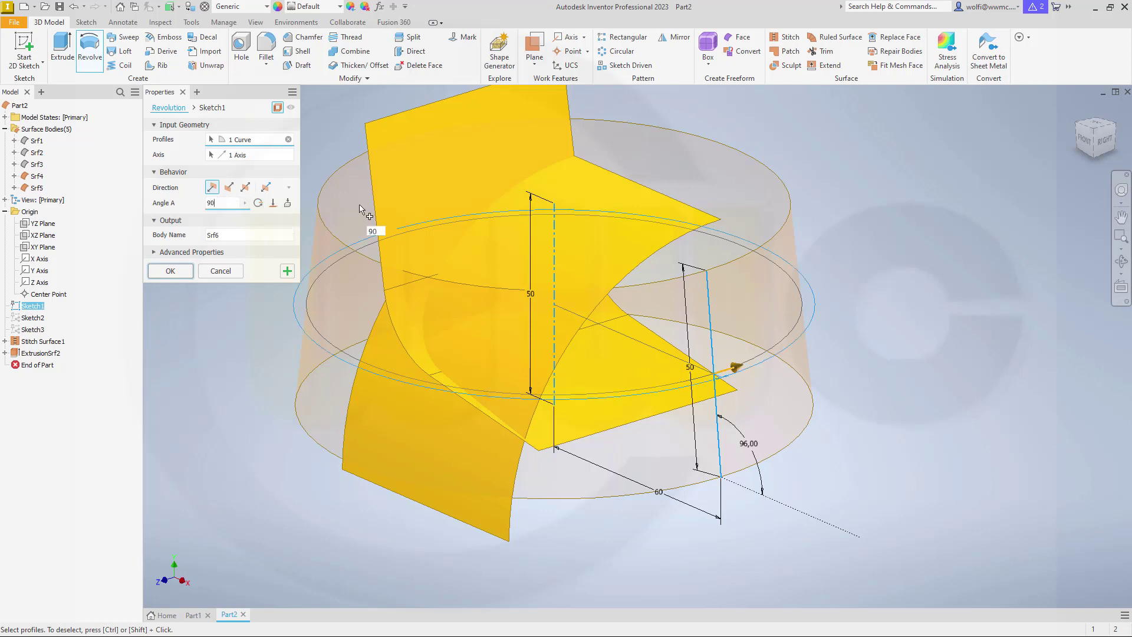
key("Tab")
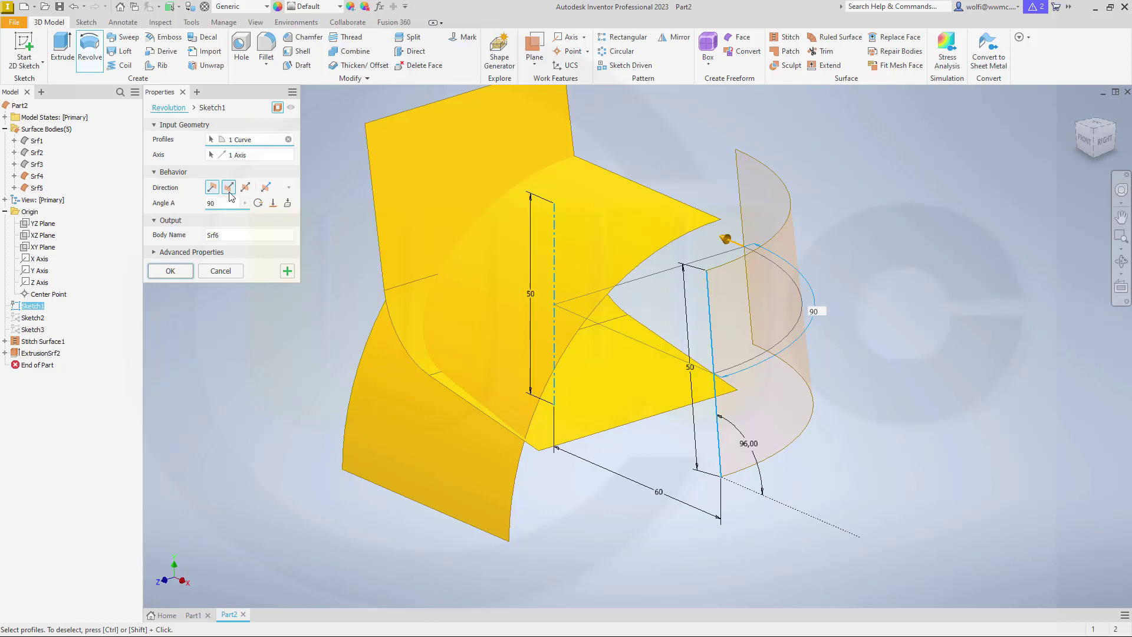
left_click(229, 186)
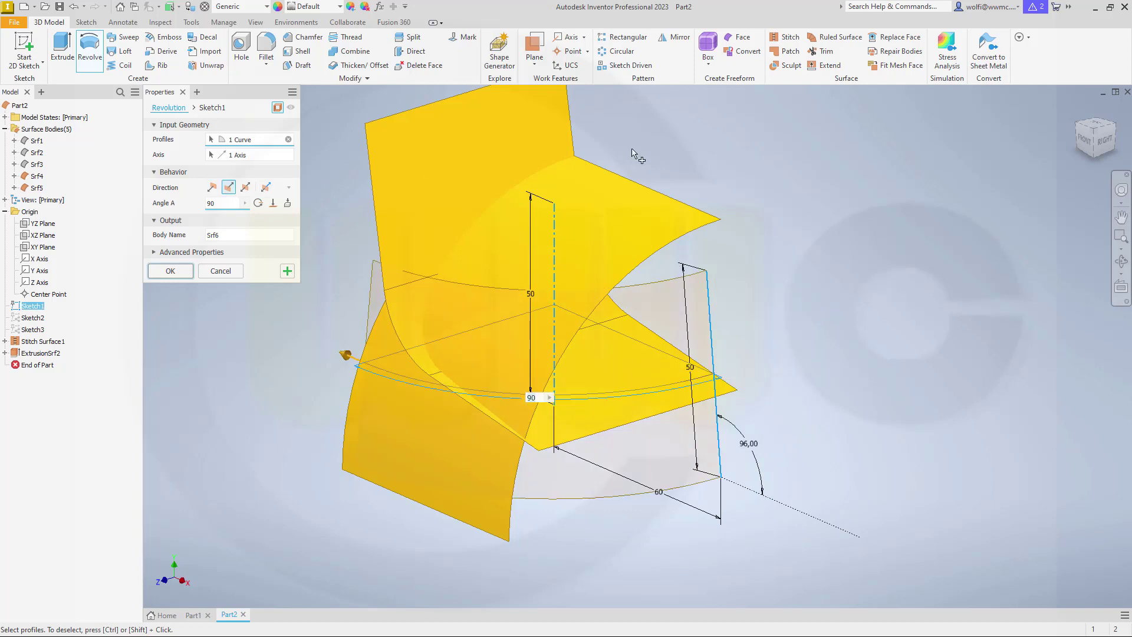
left_click(172, 270)
right_click(38, 204)
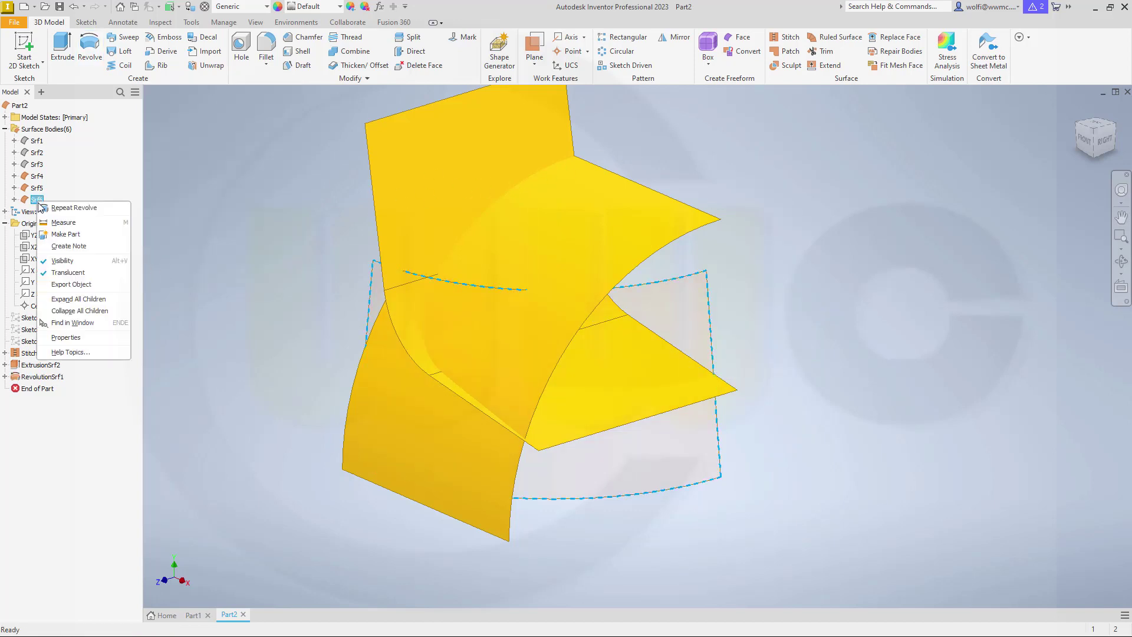
left_click(68, 272)
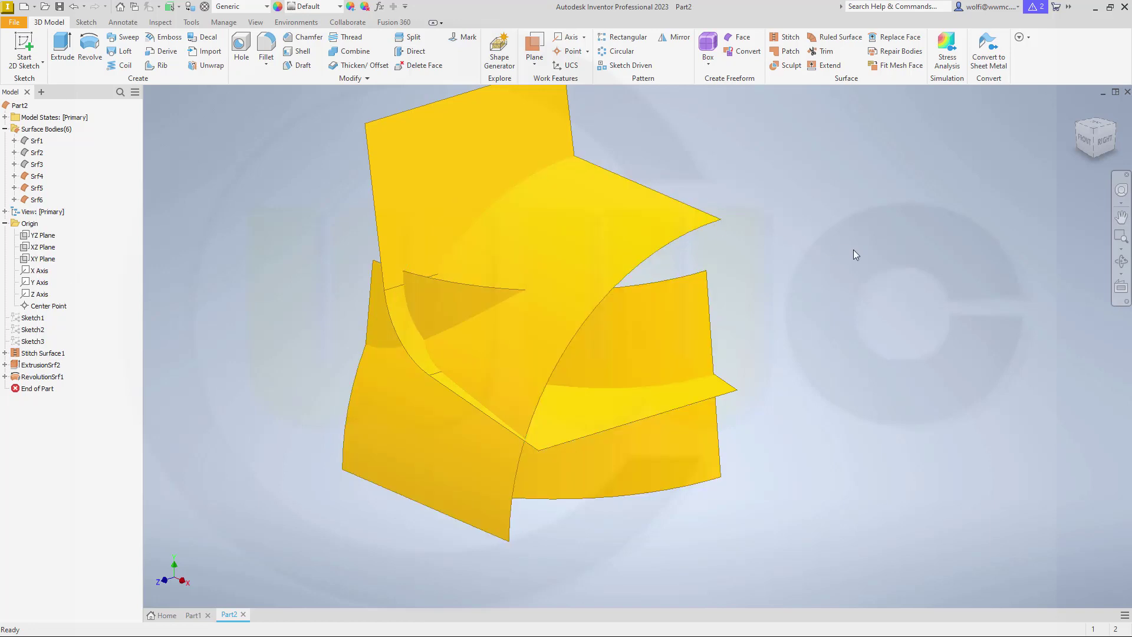
middle_click_drag(881, 284, 831, 302, "shift")
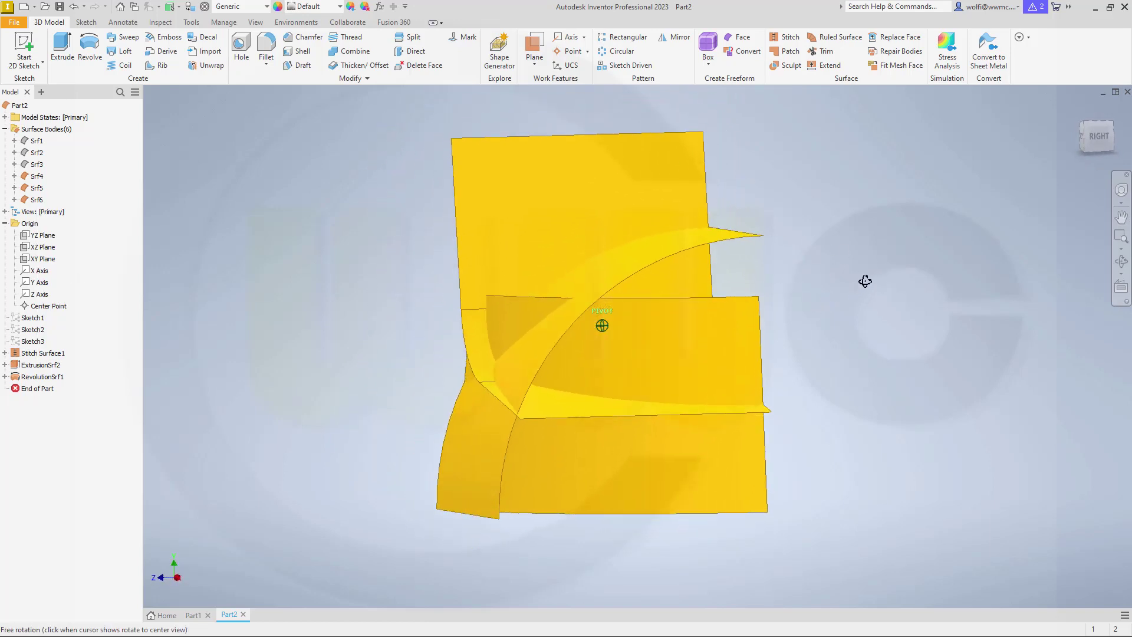
middle_click_drag(831, 302, 881, 293, "shift")
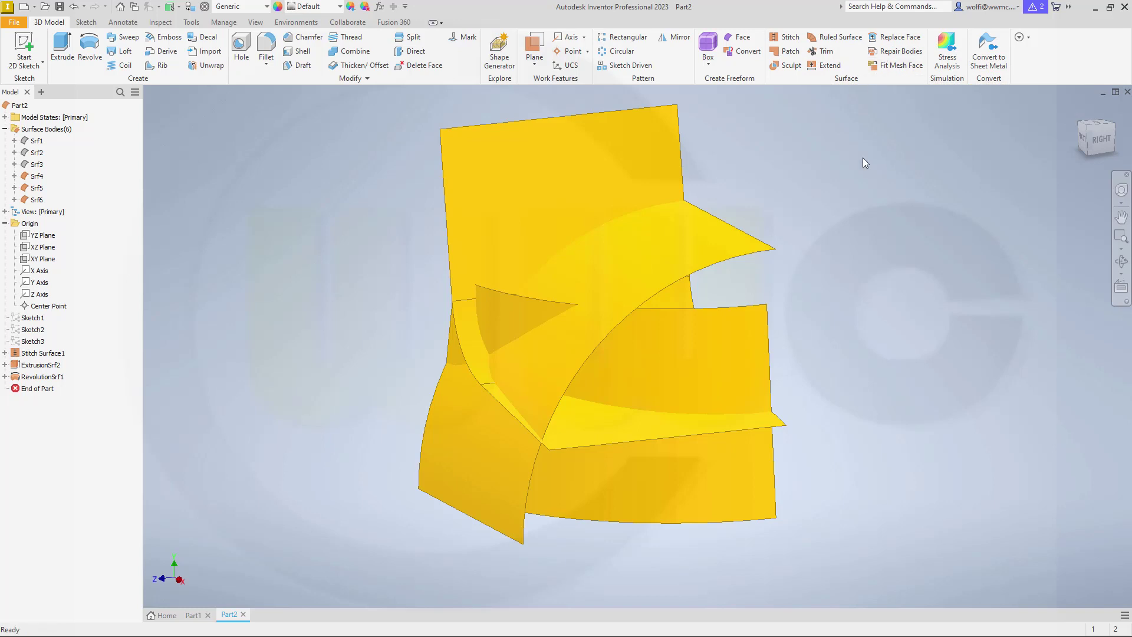
Trim away the overhanging piece and the excess curved surface, cutting with the upper stitched surface.
left_click(824, 53)
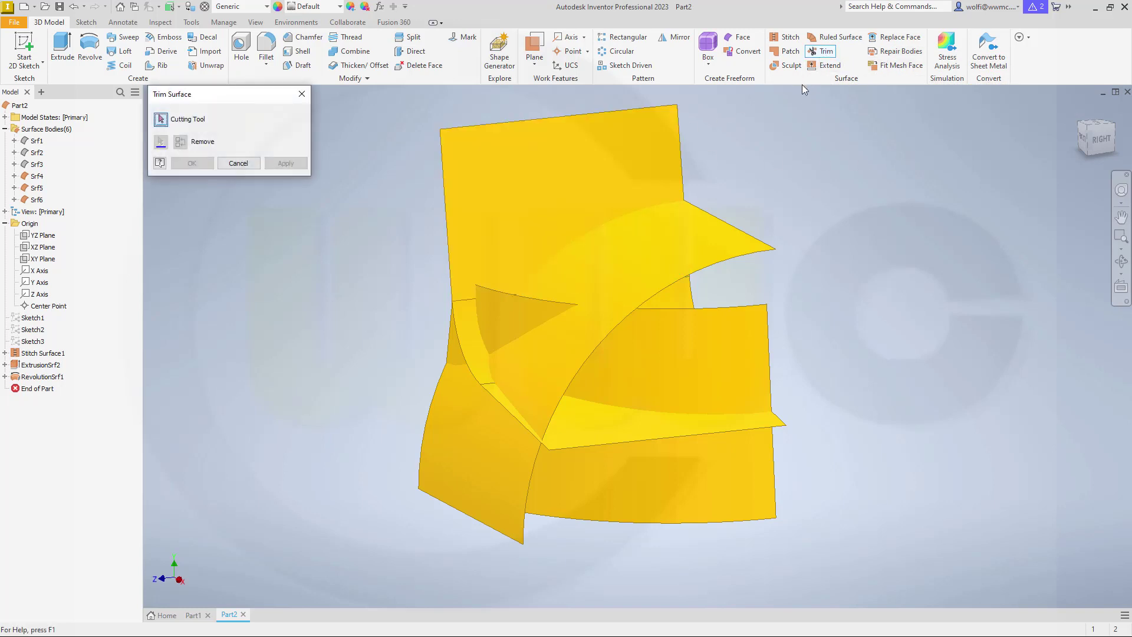
left_click(571, 161)
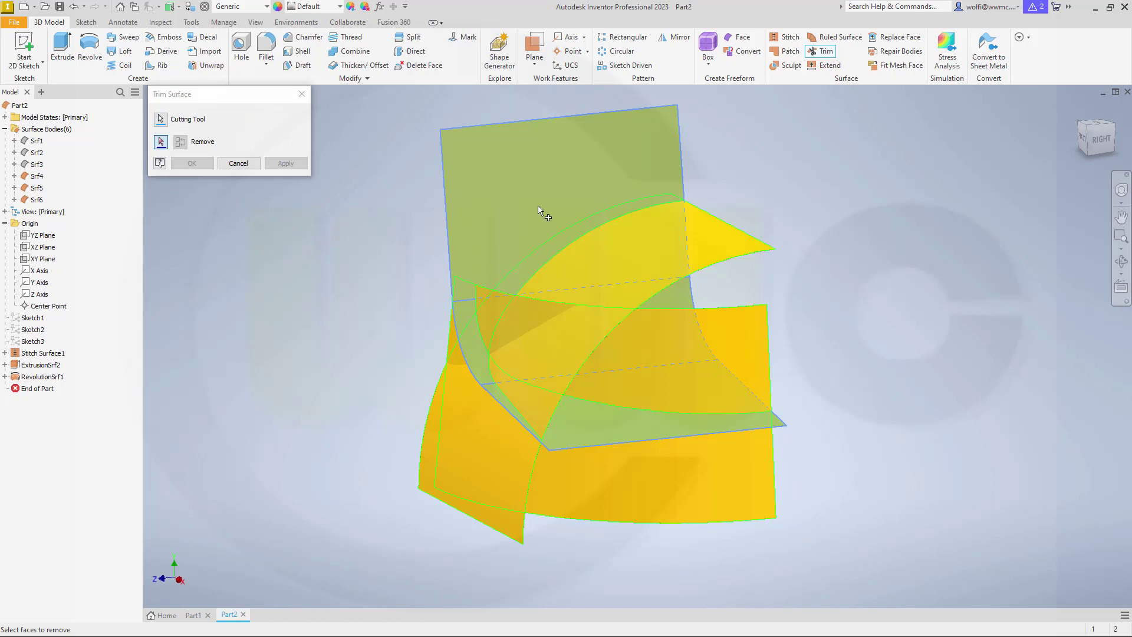
left_click(737, 350)
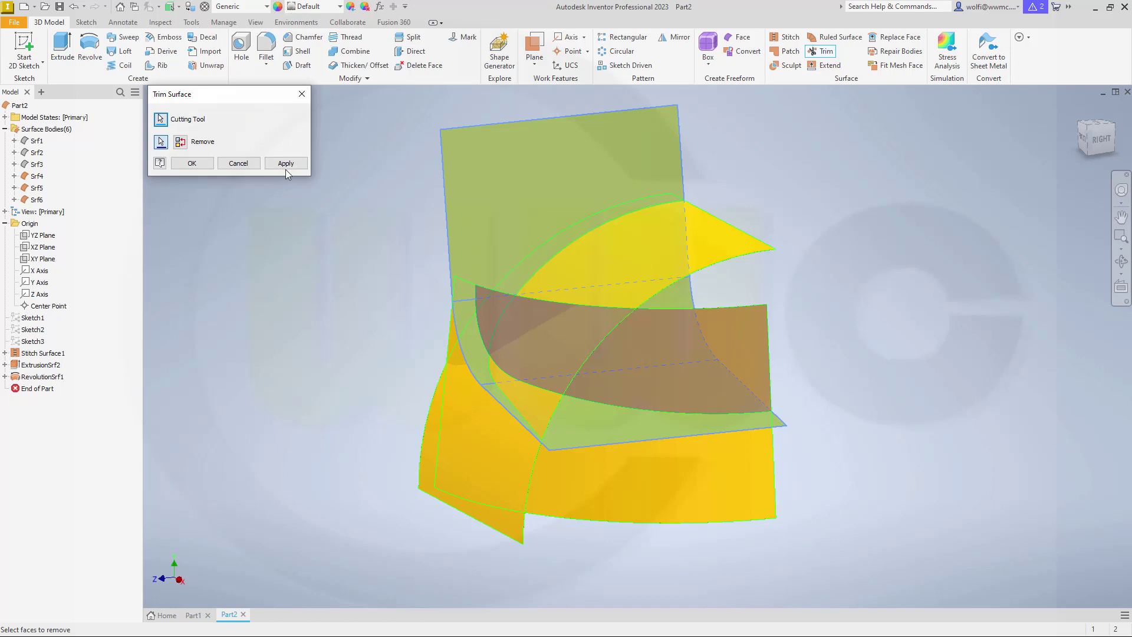
left_click(286, 167)
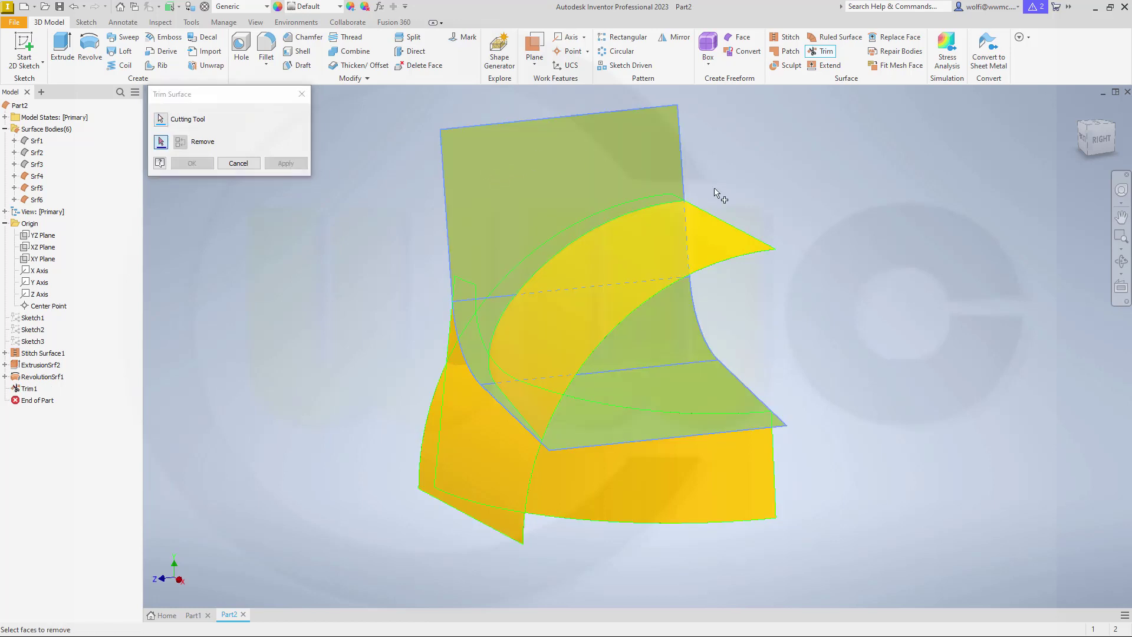
left_click(637, 283)
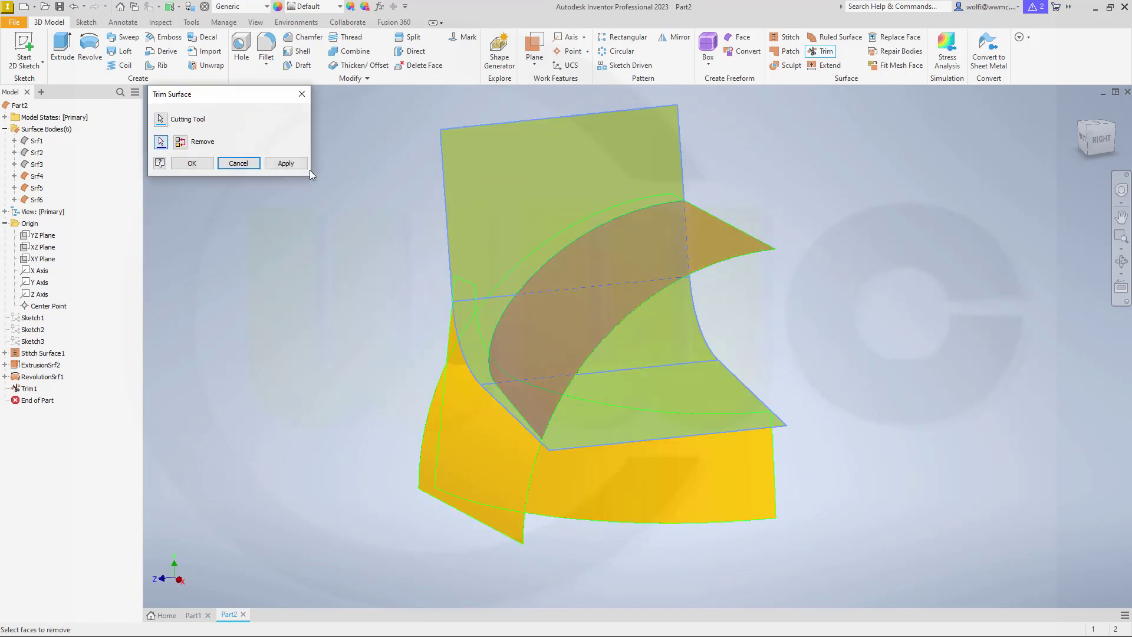
left_click(286, 163)
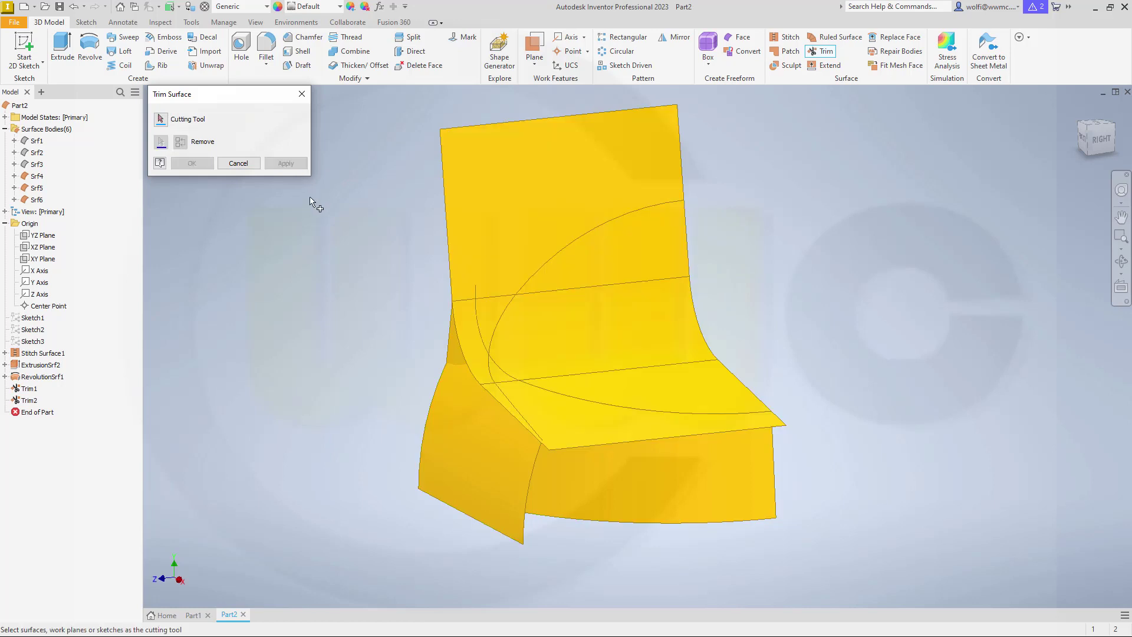
Trim off the small upper-left face, cutting with the lower-left curved surface.
left_click(447, 450)
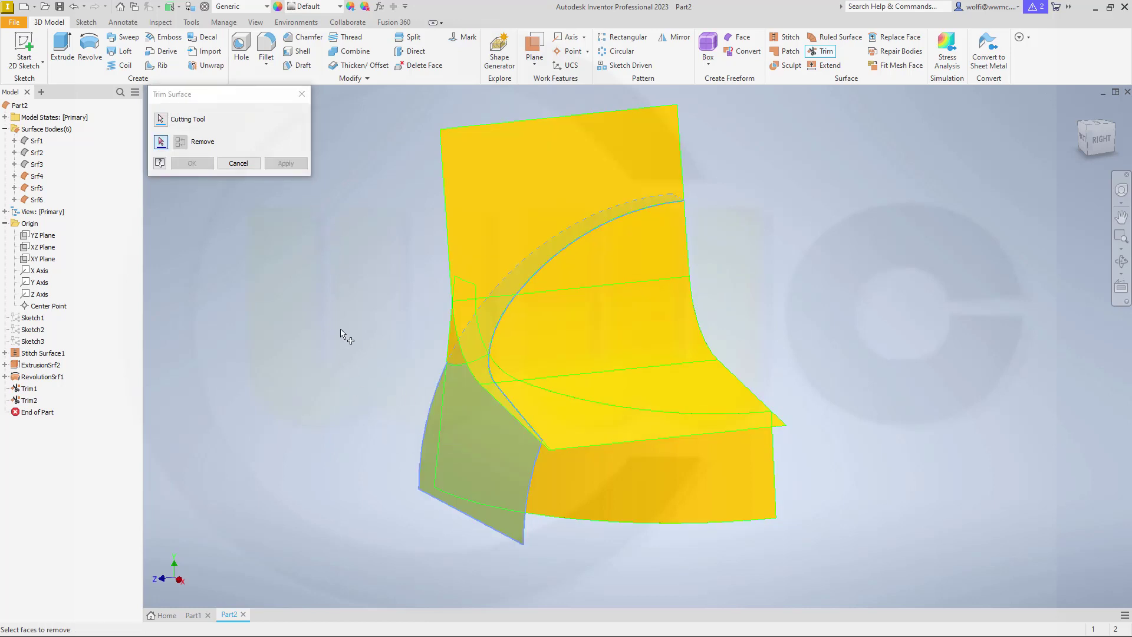
middle_click_drag(341, 339, 383, 335, "shift")
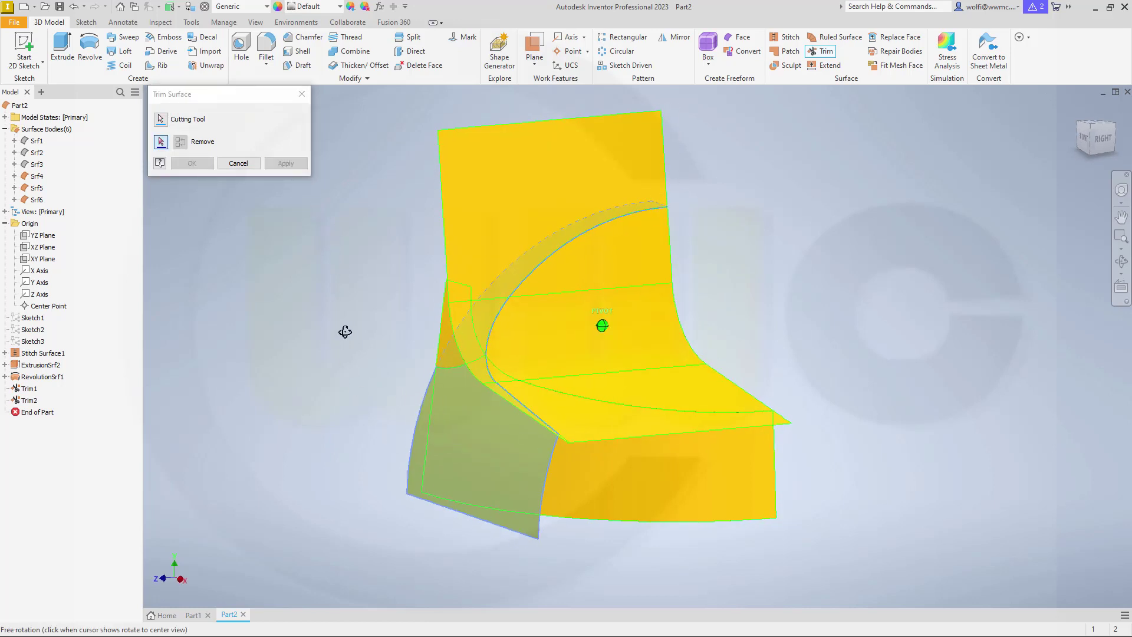
left_click(442, 316)
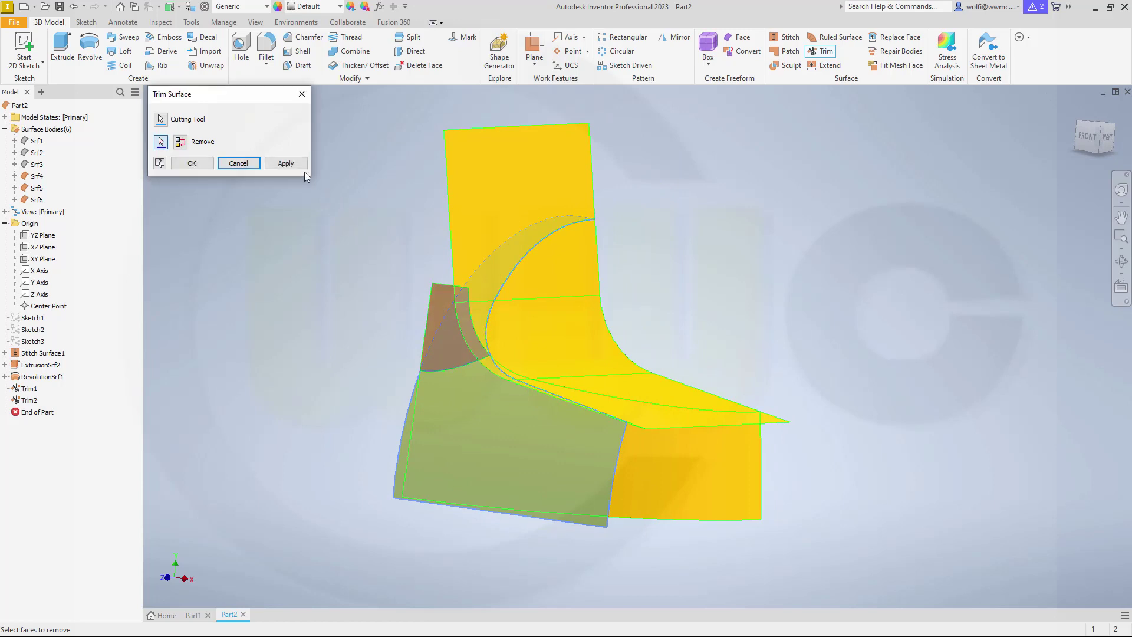
left_click(286, 163)
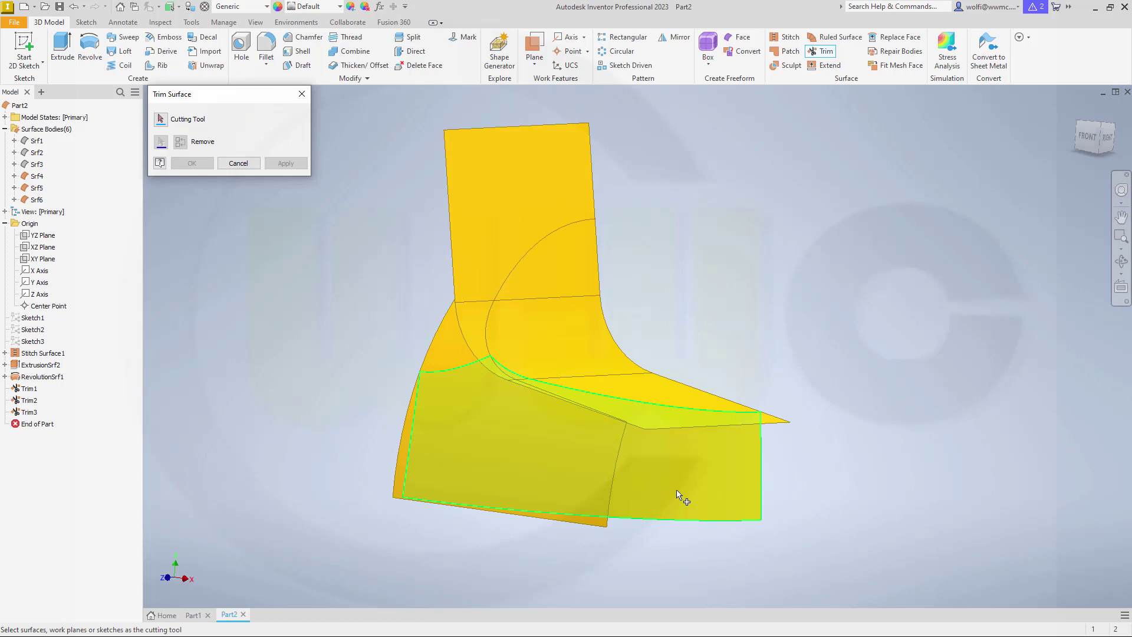
Trim off the lower-left face, cutting with the lower surface.
left_click(698, 494)
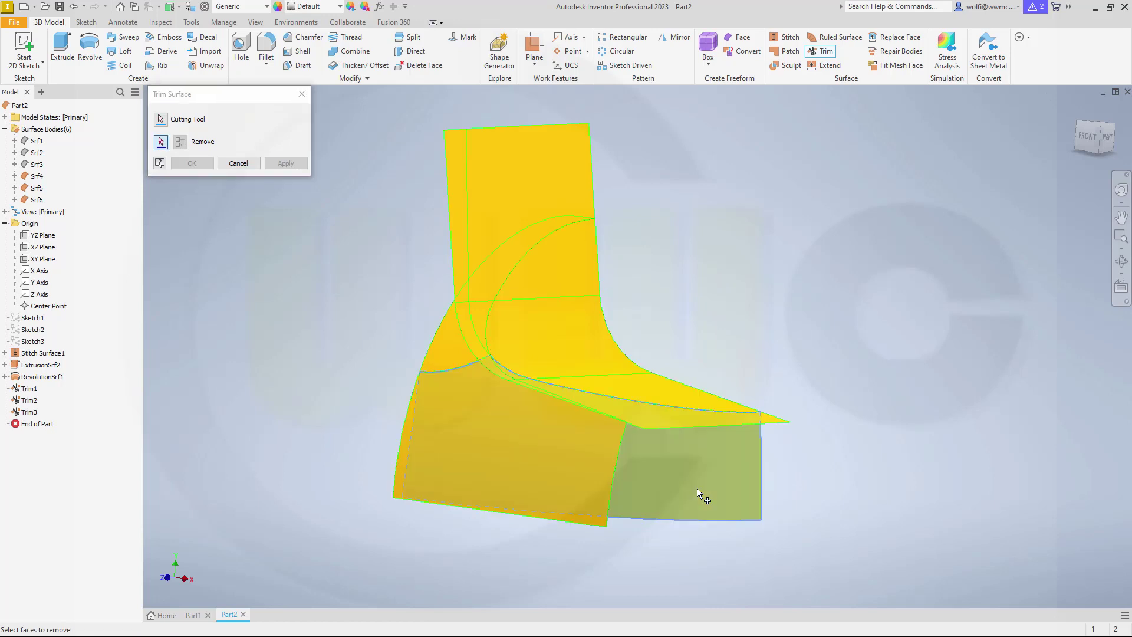
left_click(471, 459)
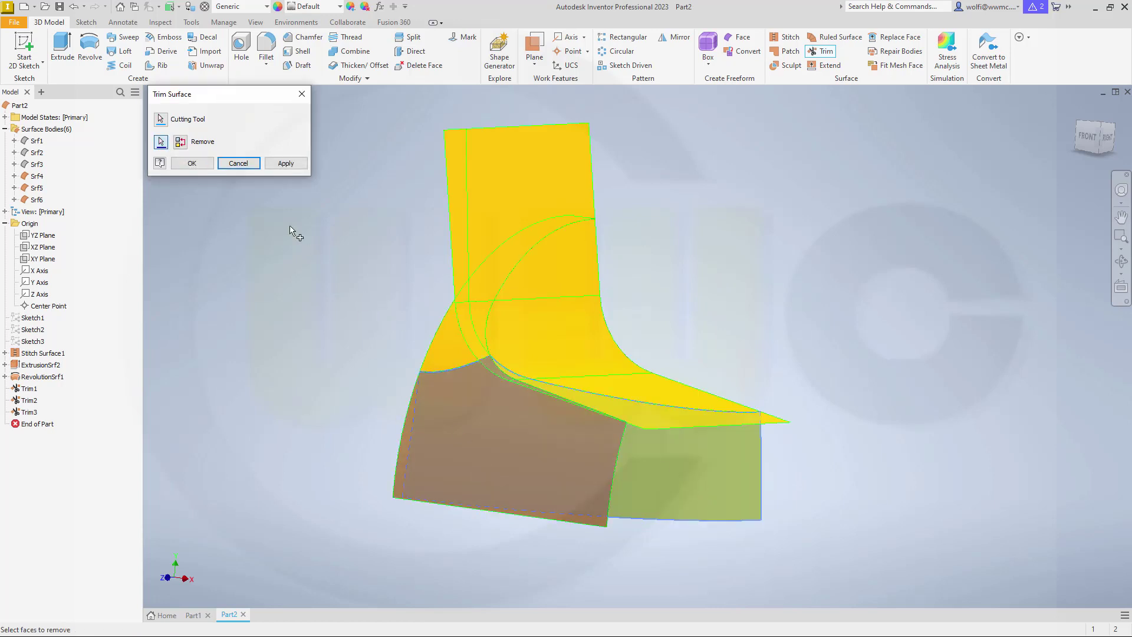
left_click(197, 164)
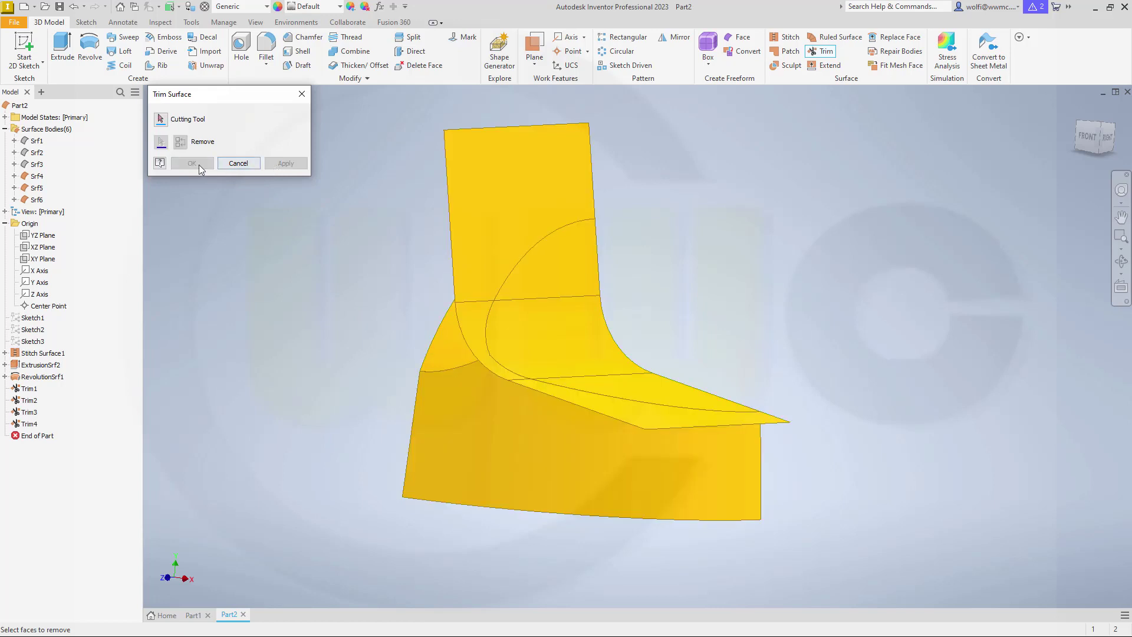
left_click(234, 164)
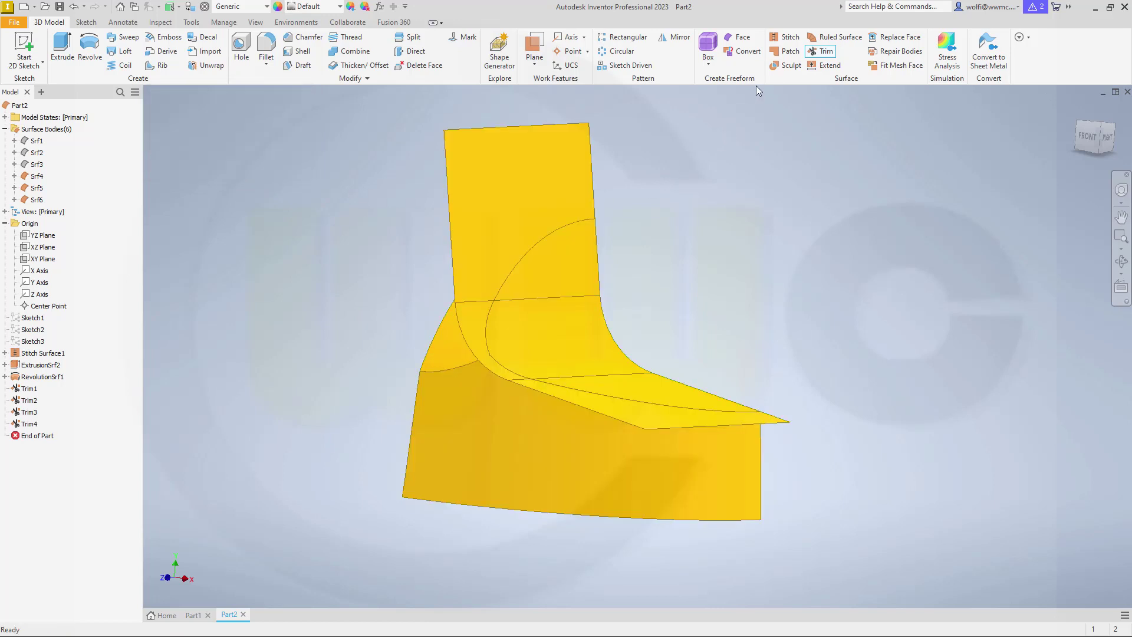
left_click(788, 37)
Stitch the two lower surfaces into a single body, Srf7.
left_click(447, 423)
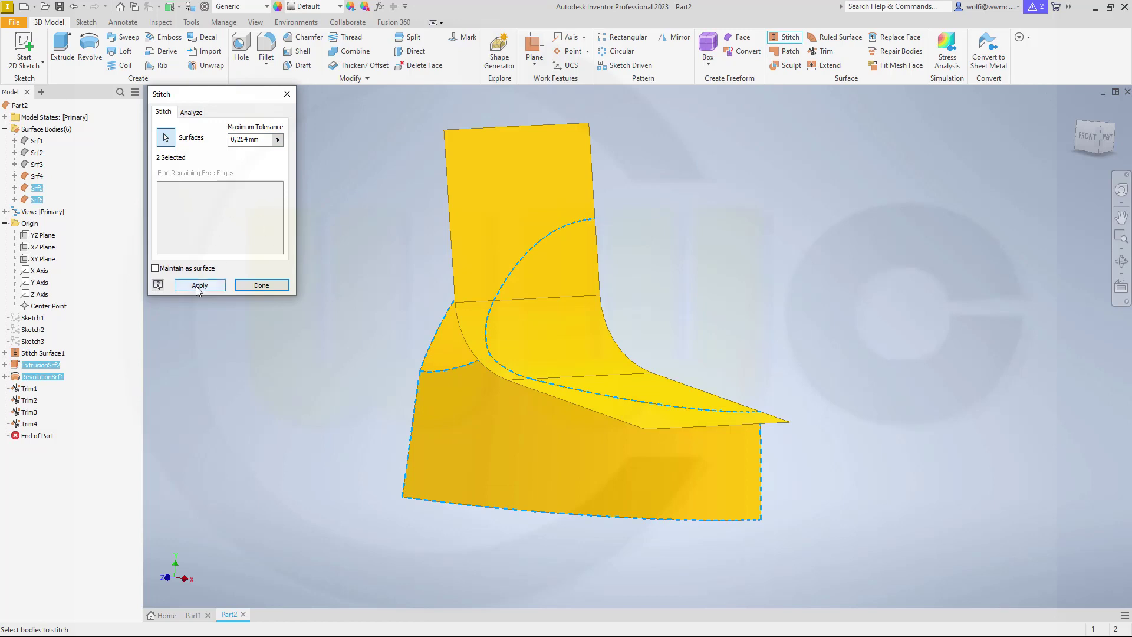
left_click(205, 288)
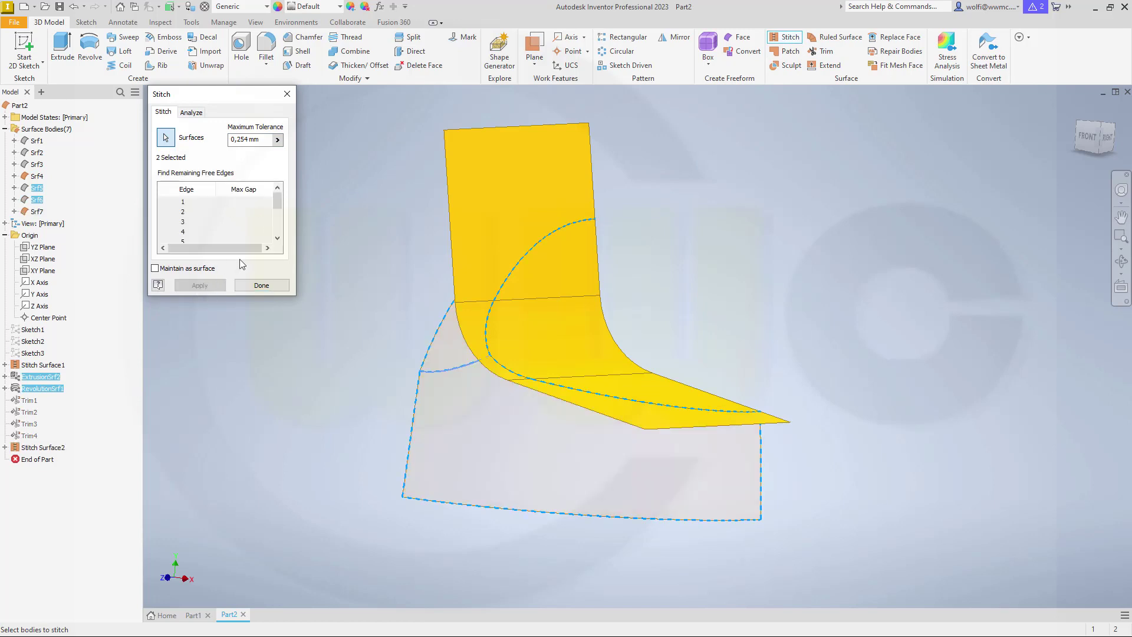
left_click(260, 284)
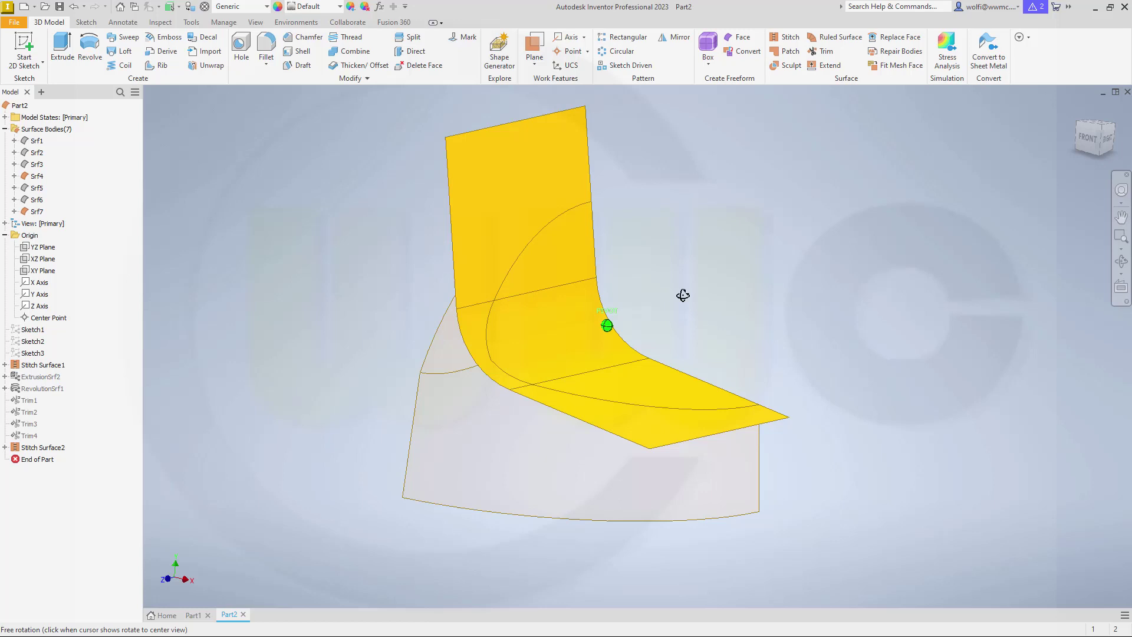
left_click_drag(683, 295, 747, 256)
Trim off the outer upper surface, using the lower body as the cutting tool.
left_click(824, 51)
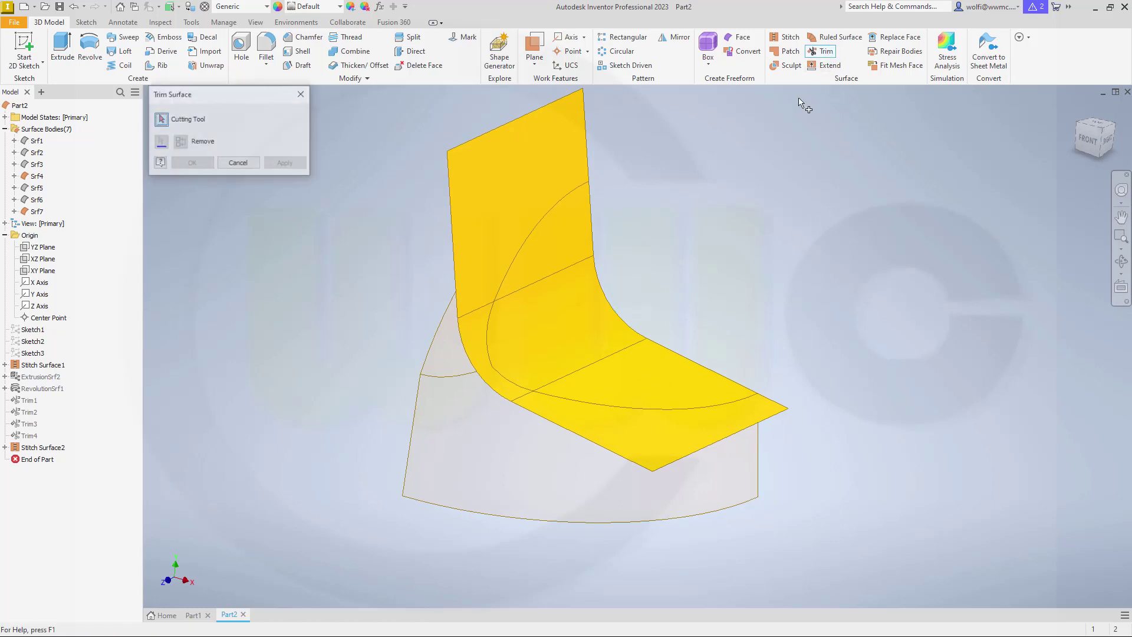
left_click(447, 449)
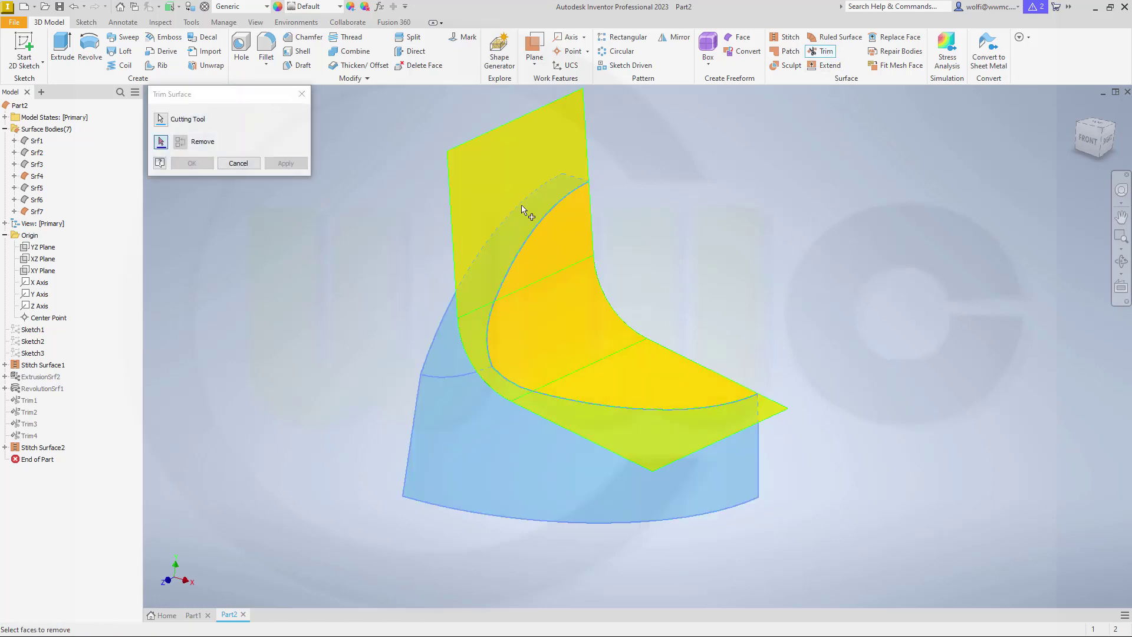
left_click(506, 184)
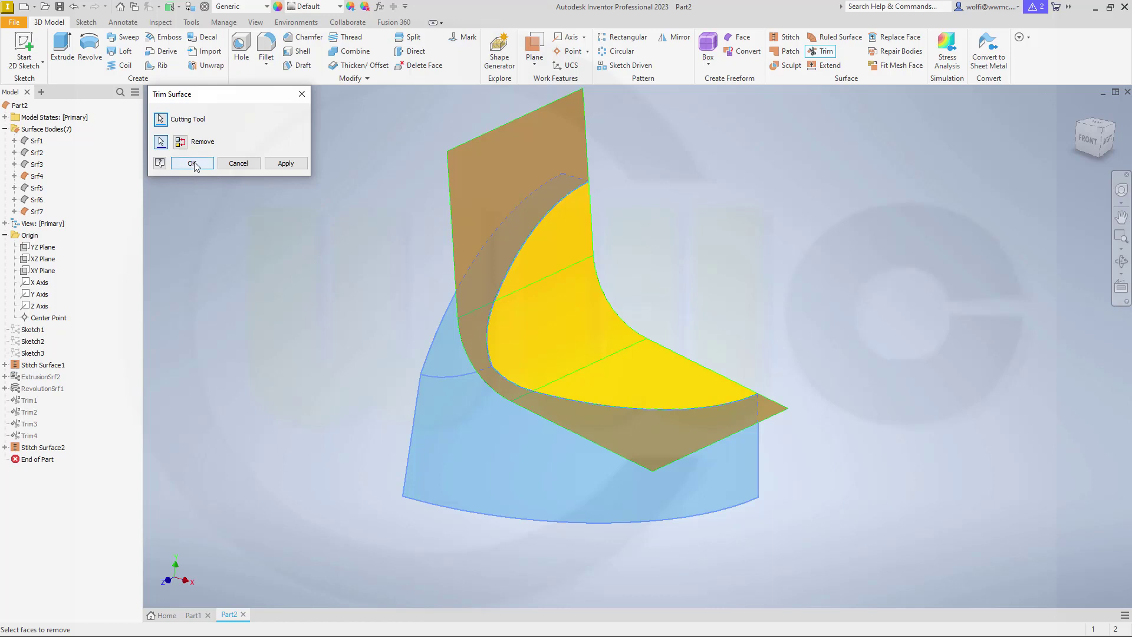
left_click(192, 164)
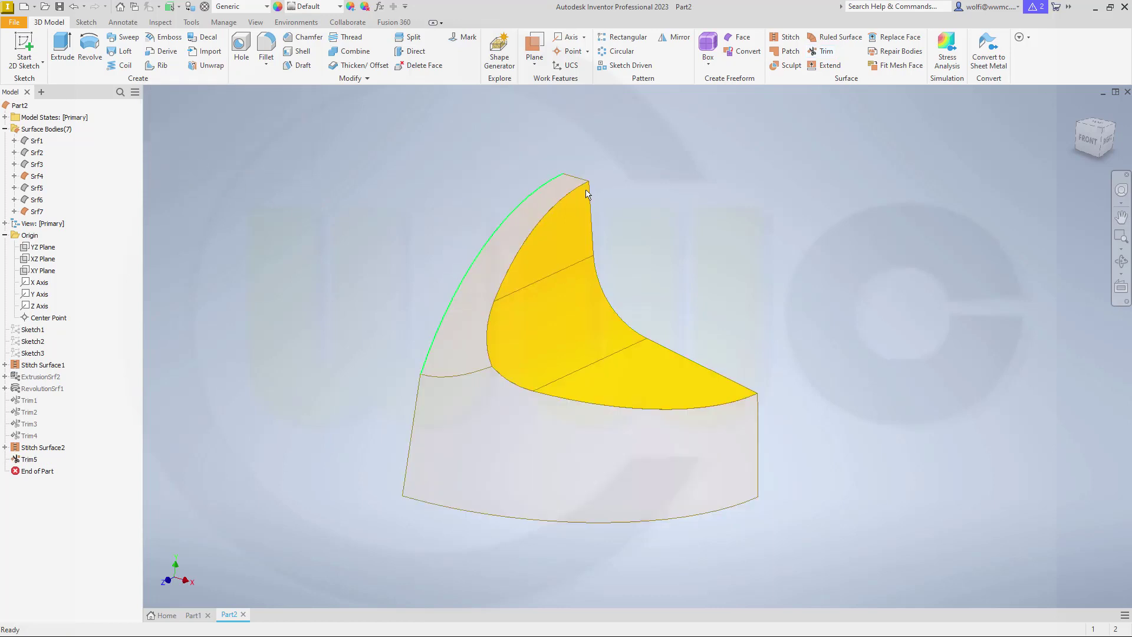
Stitch the remaining surfaces into one body, Srf8.
left_click(786, 37)
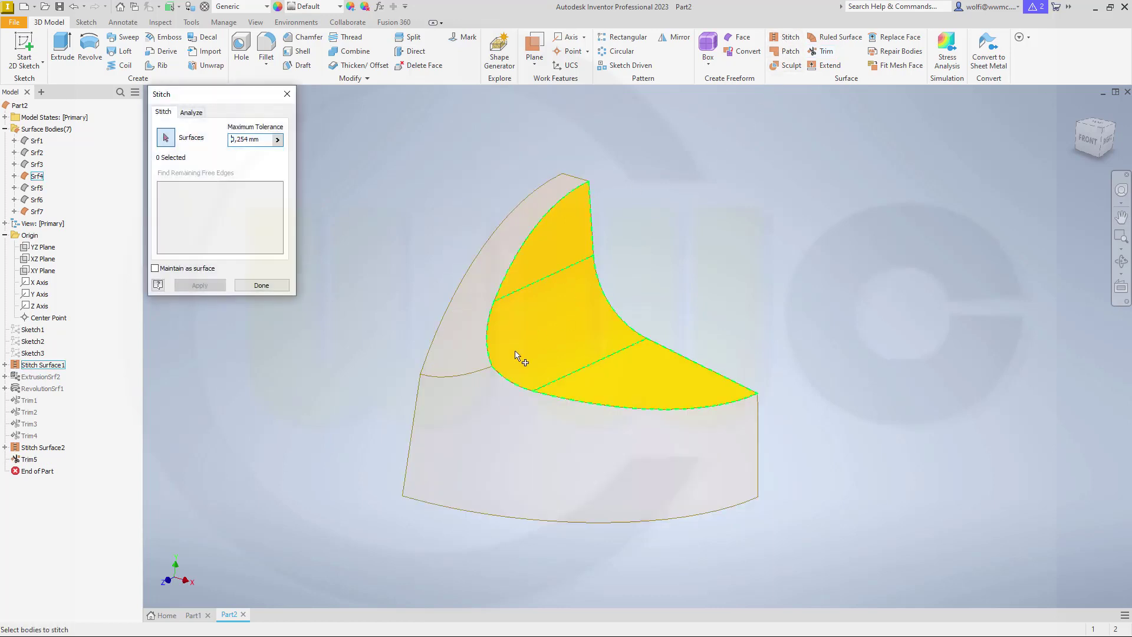
left_click(457, 416)
left_click(199, 285)
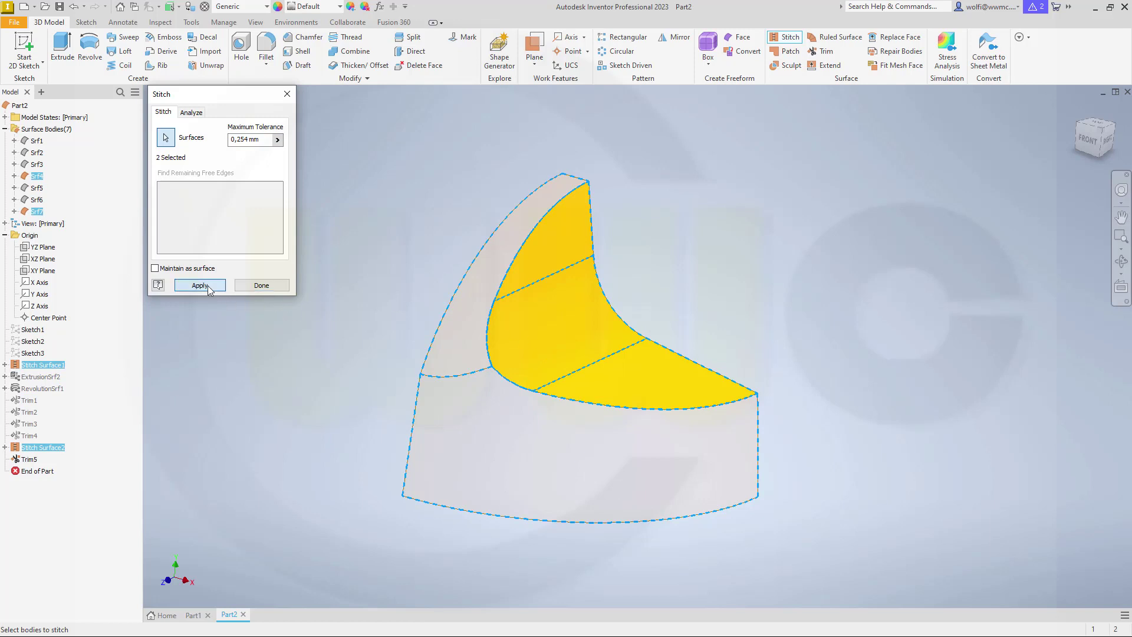
left_click(260, 285)
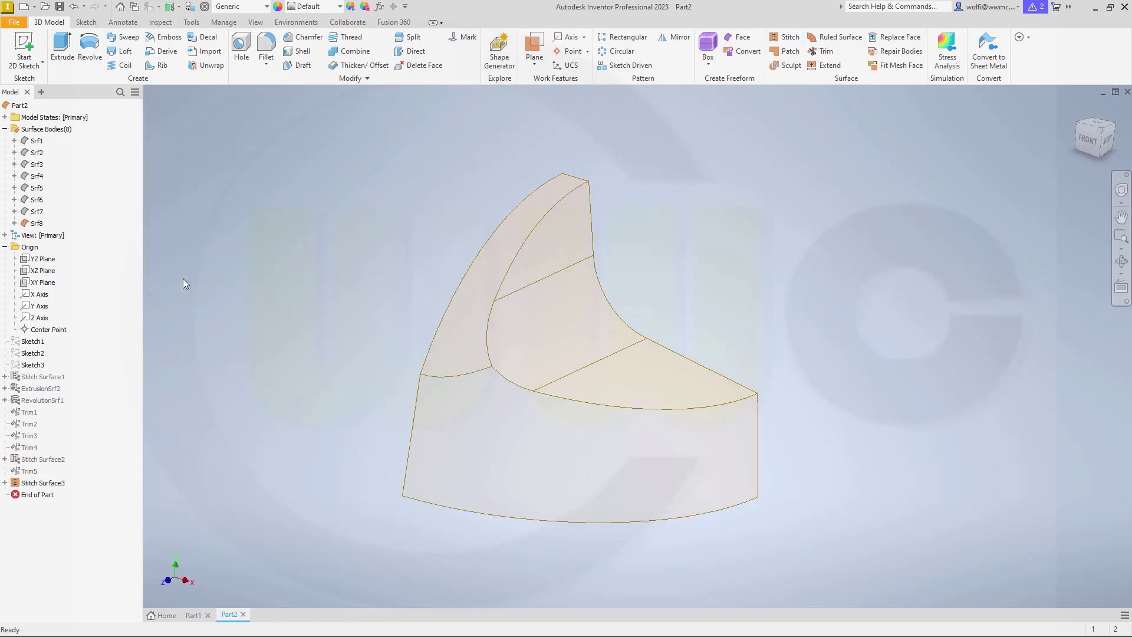
Show body Srf8 opaque and orbit to inspect the closed wedge shape.
right_click(37, 222)
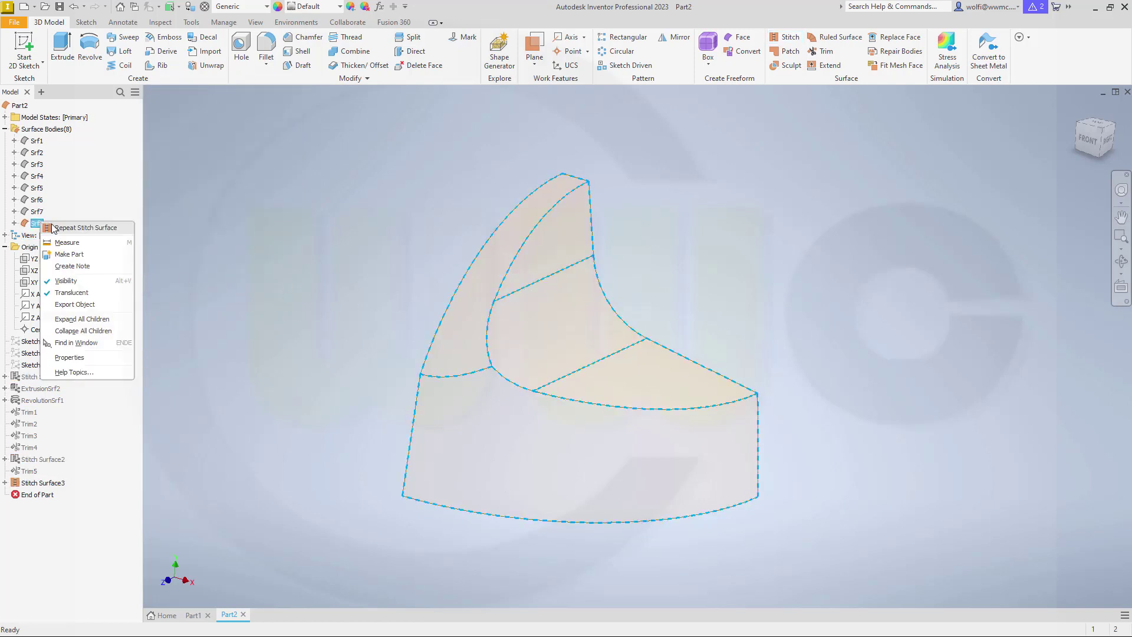
left_click(84, 293)
middle_click_drag(381, 303, 357, 311, "shift")
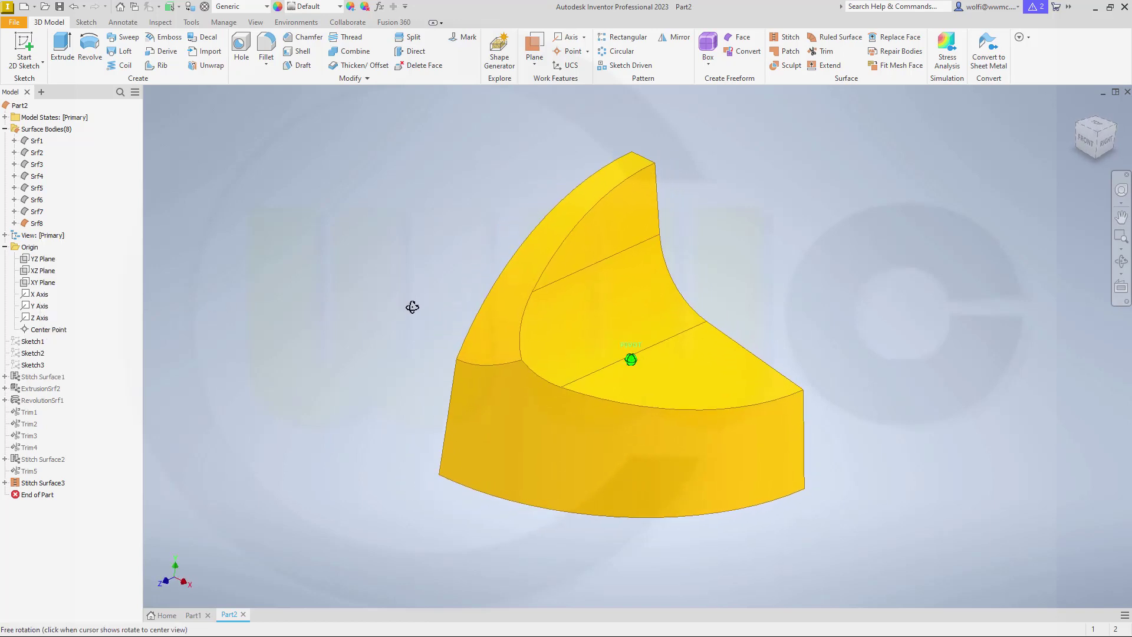
middle_click_drag(357, 310, 422, 311, "shift")
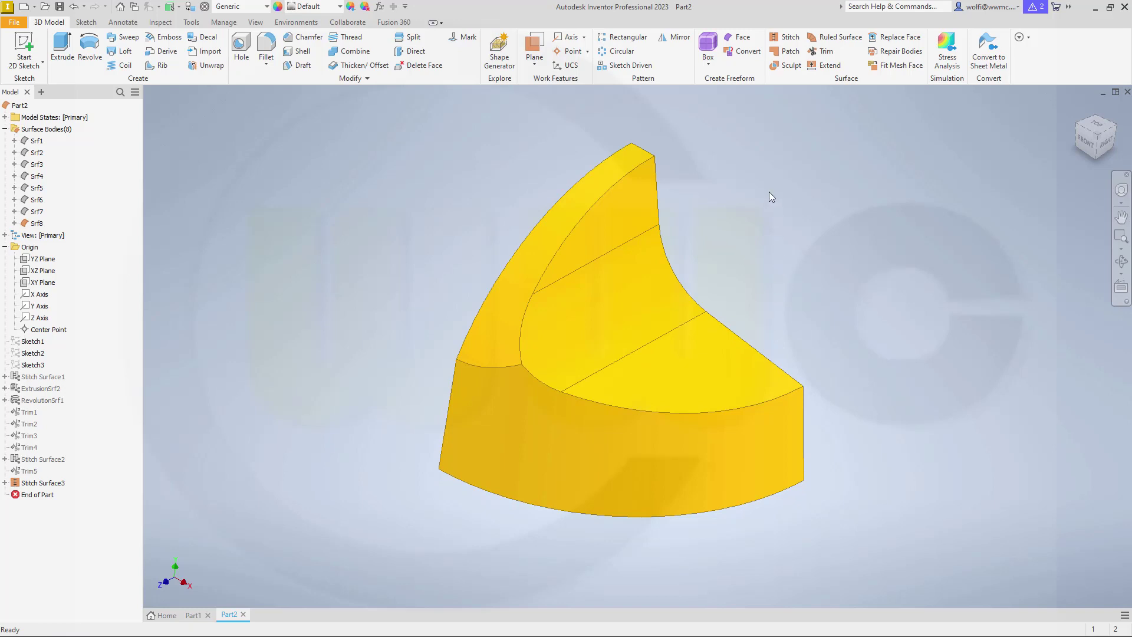
Mirror Stitch Surface3 across the YZ Plane, creating Mirror1 with body Srf9.
left_click(675, 39)
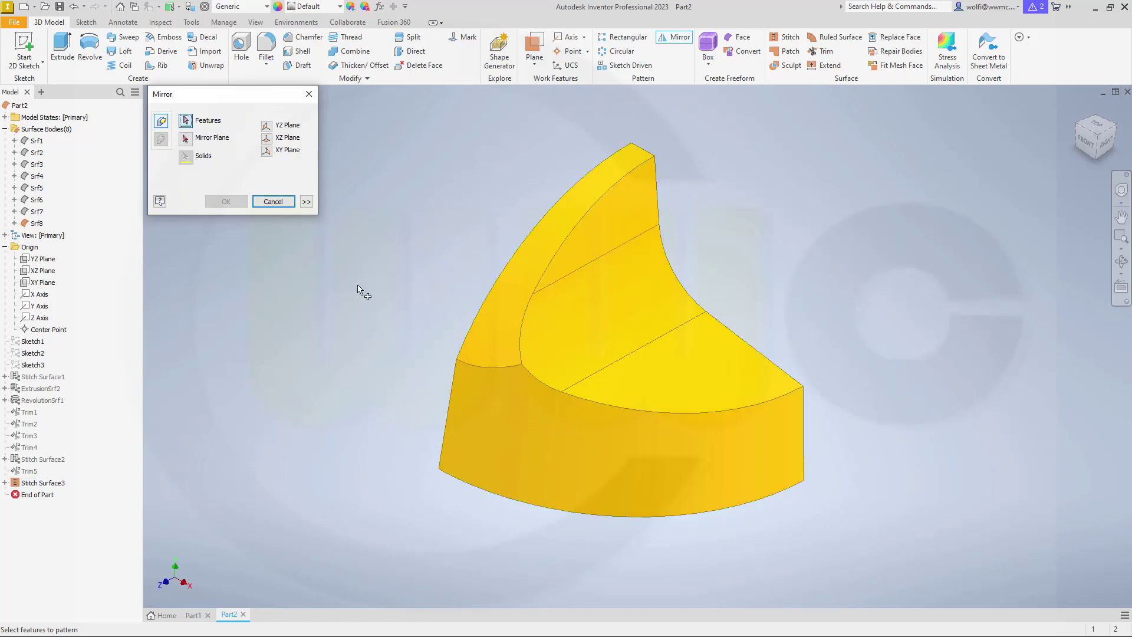
left_click(499, 406)
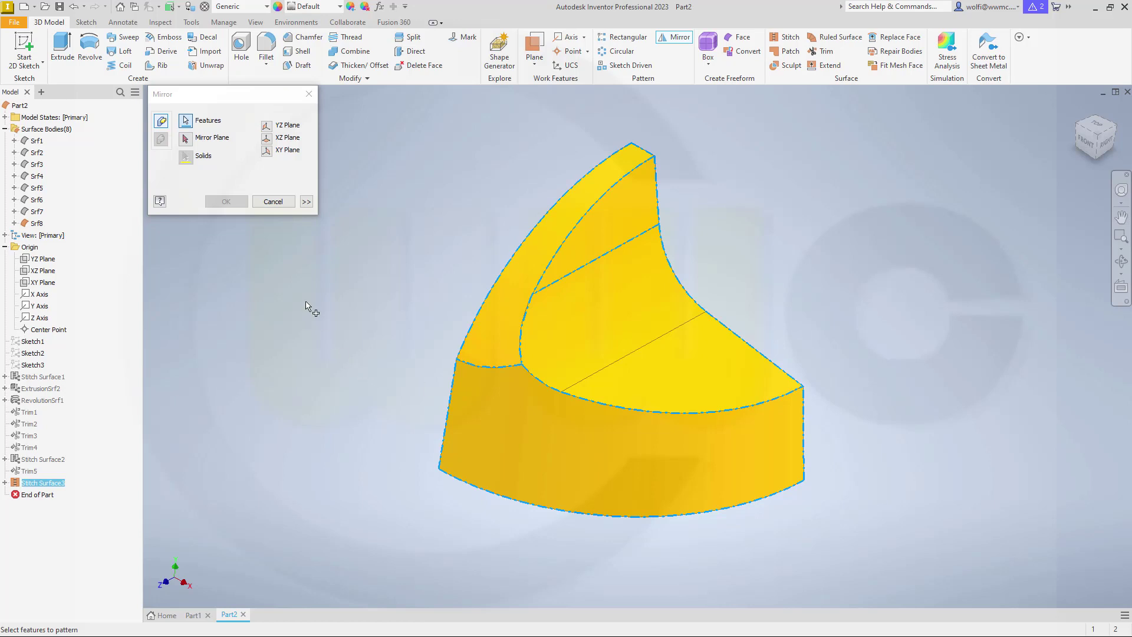
left_click(185, 139)
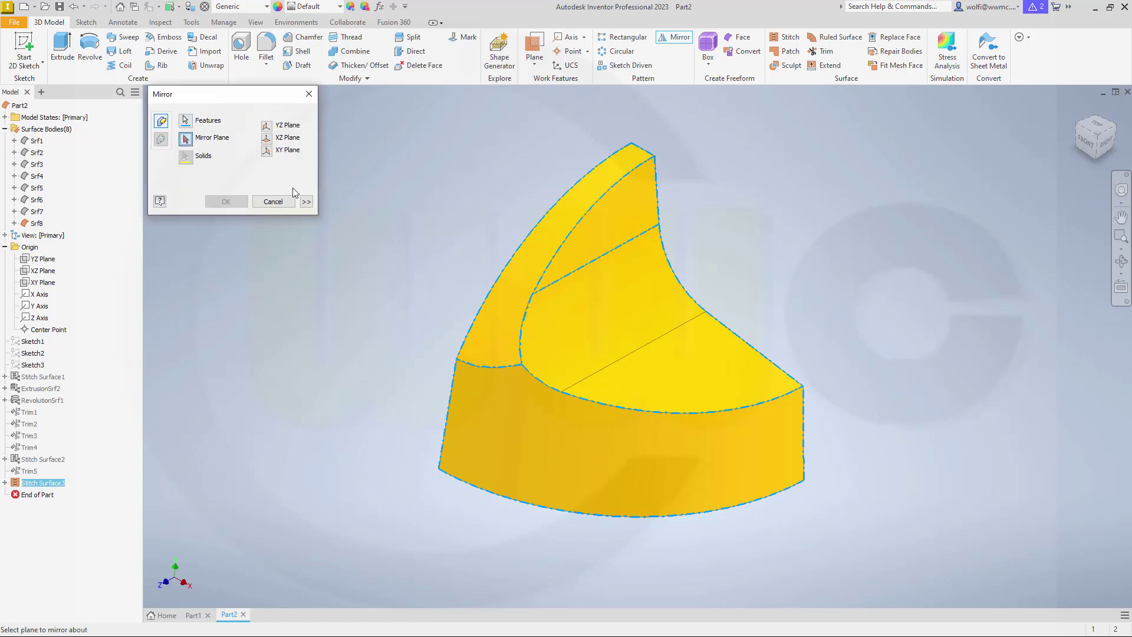
left_click(267, 126)
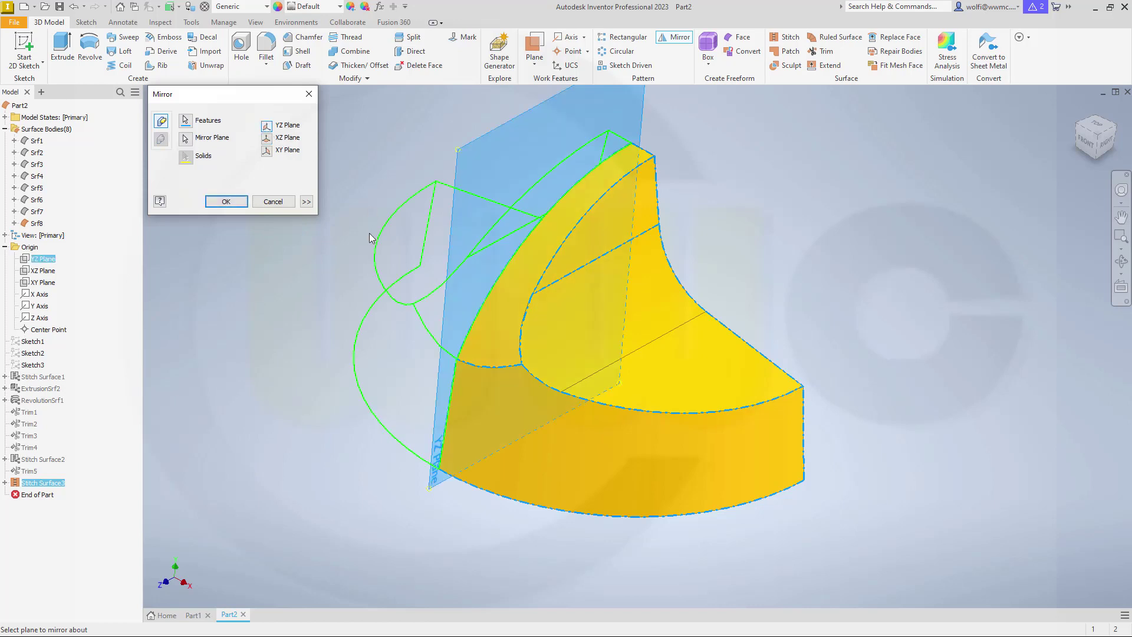
left_click(225, 202)
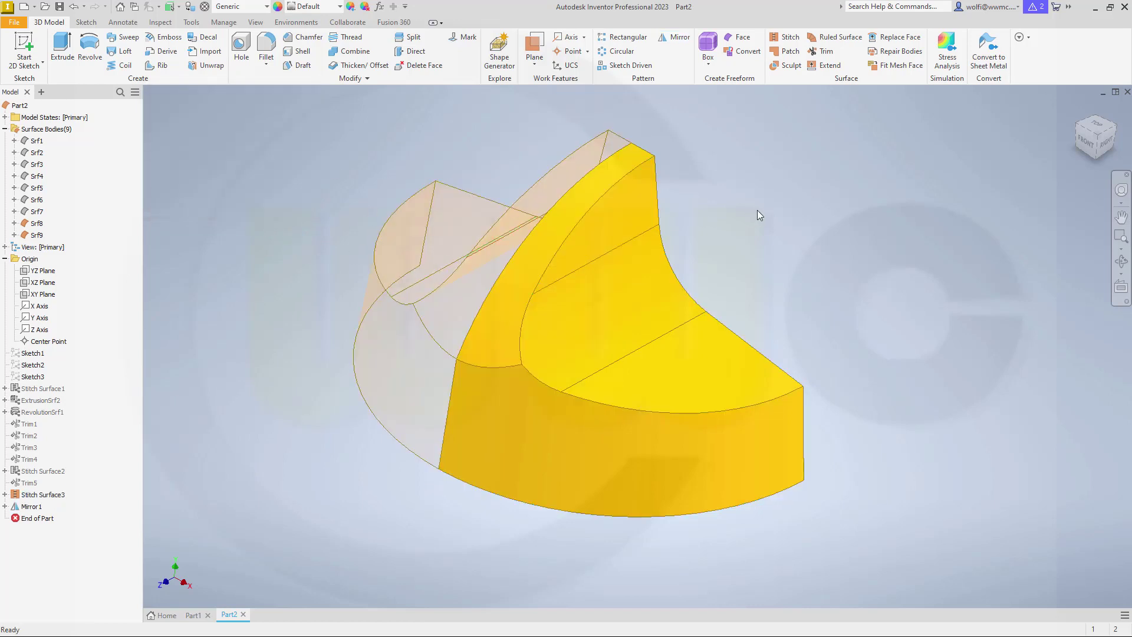
Stitch Srf8 and Srf9 into body Srf10 and display it opaque.
left_click(788, 39)
left_click(575, 375)
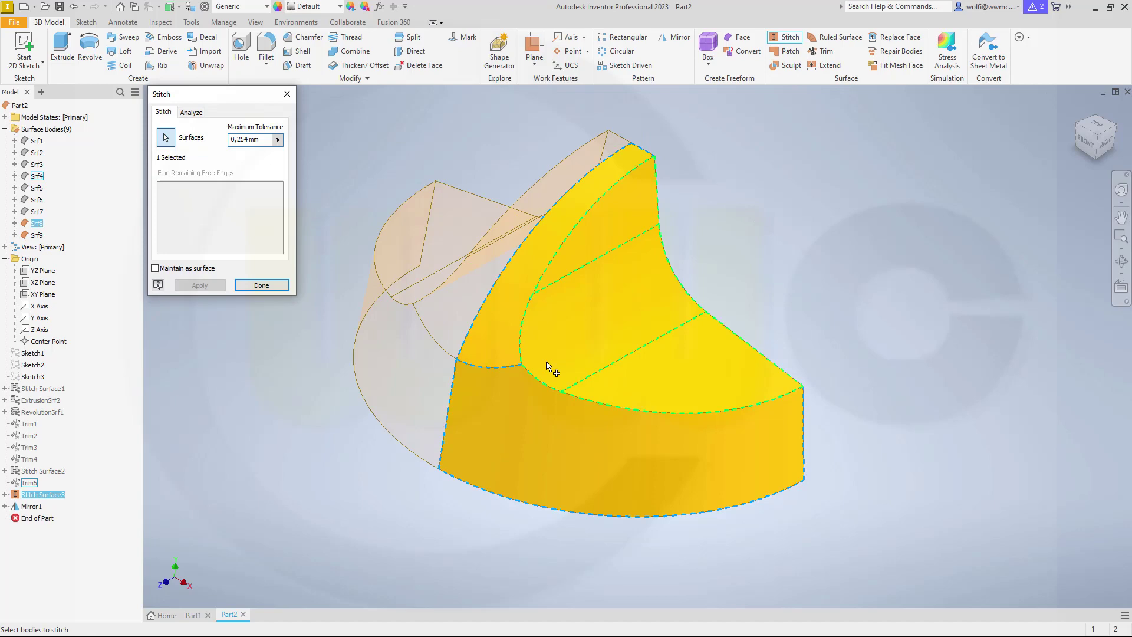
left_click(437, 358)
left_click(200, 286)
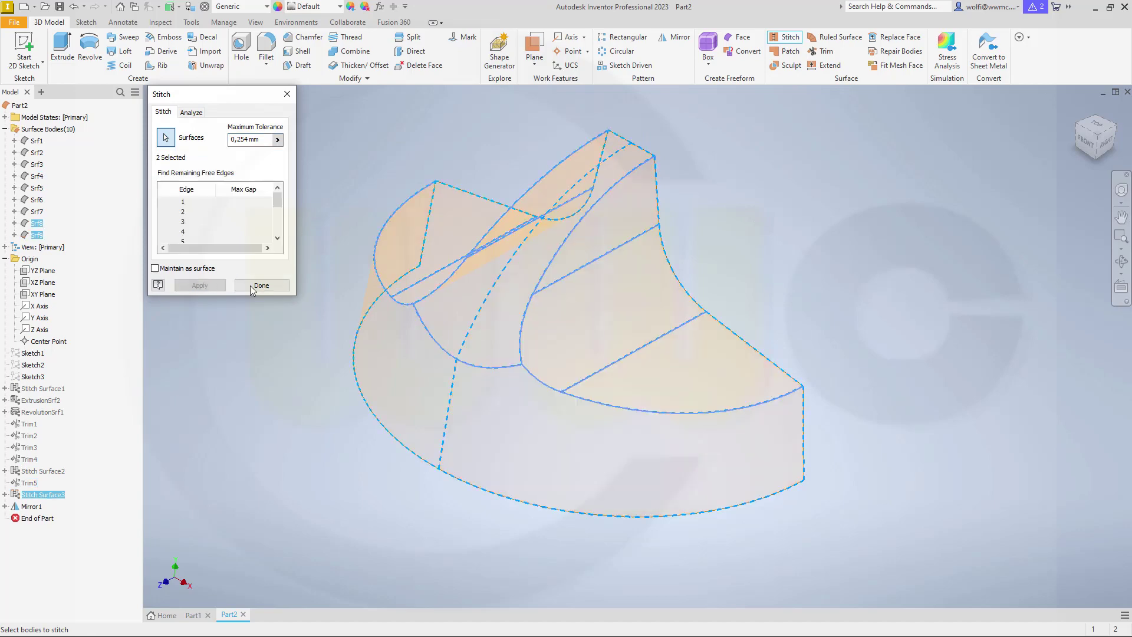
left_click(261, 285)
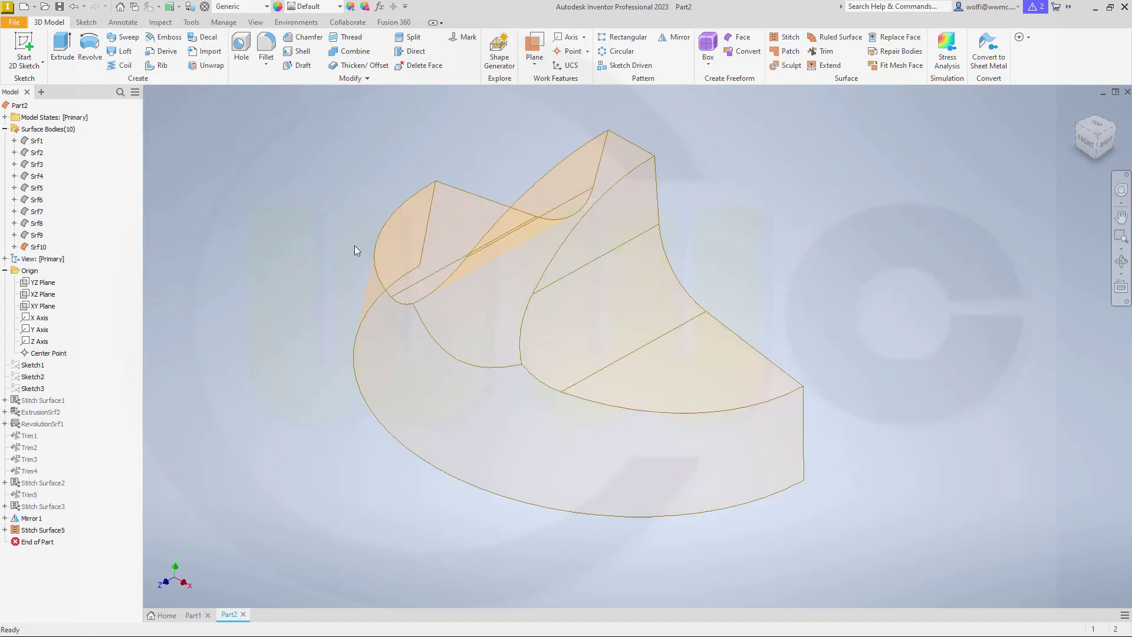
right_click(39, 247)
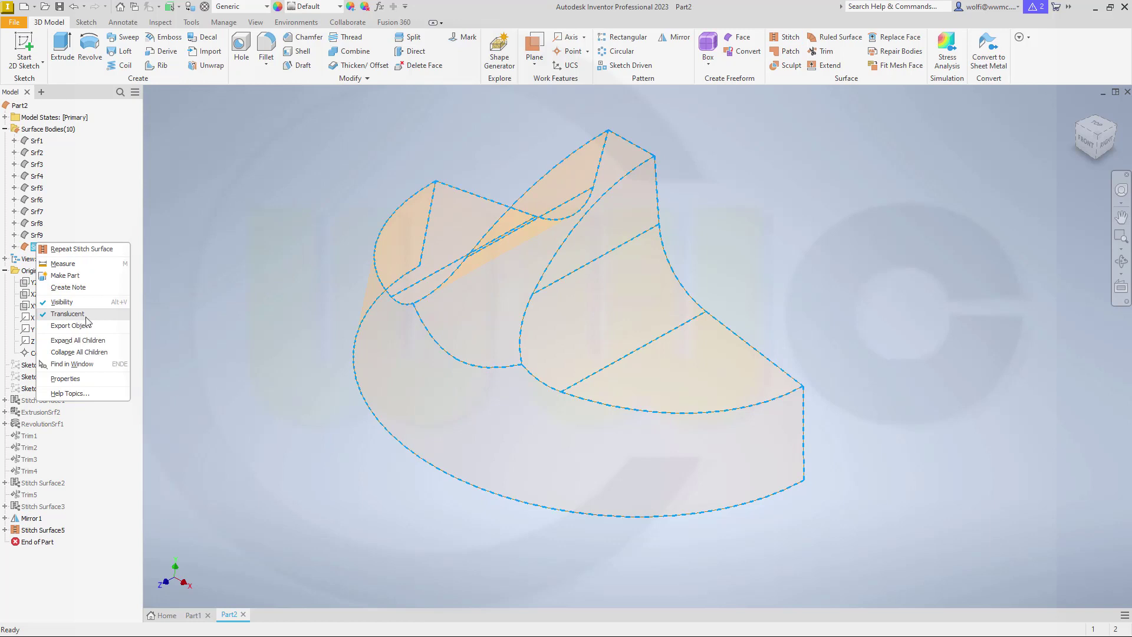
left_click(67, 313)
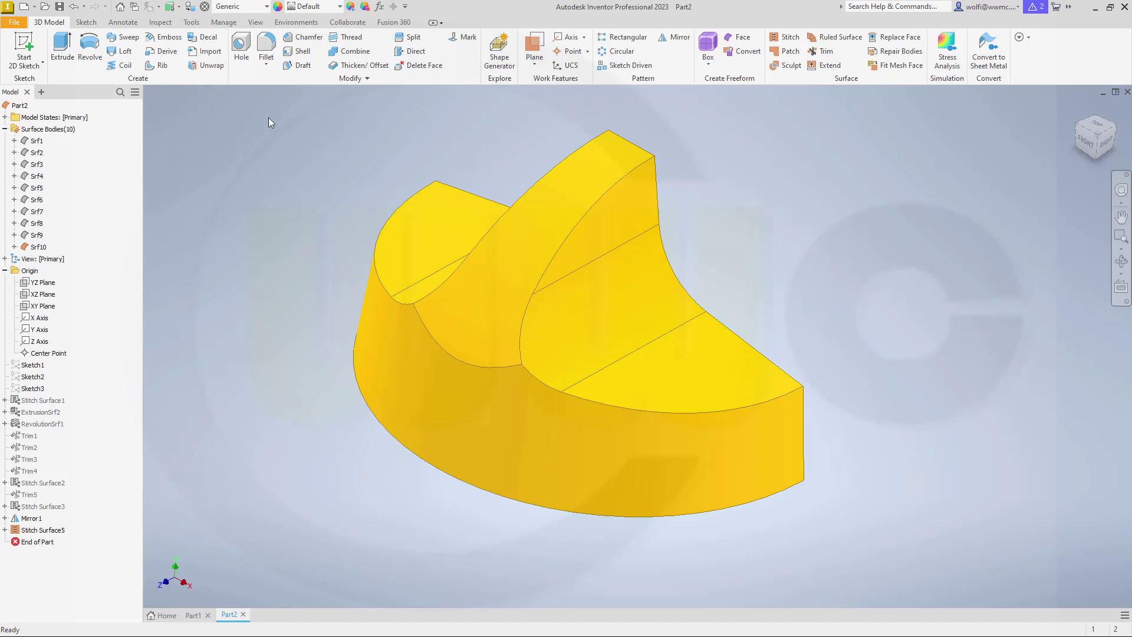
Fillet the curved inner edge with variable radii: 10 mm at both ends, 20 mm midway.
left_click(268, 51)
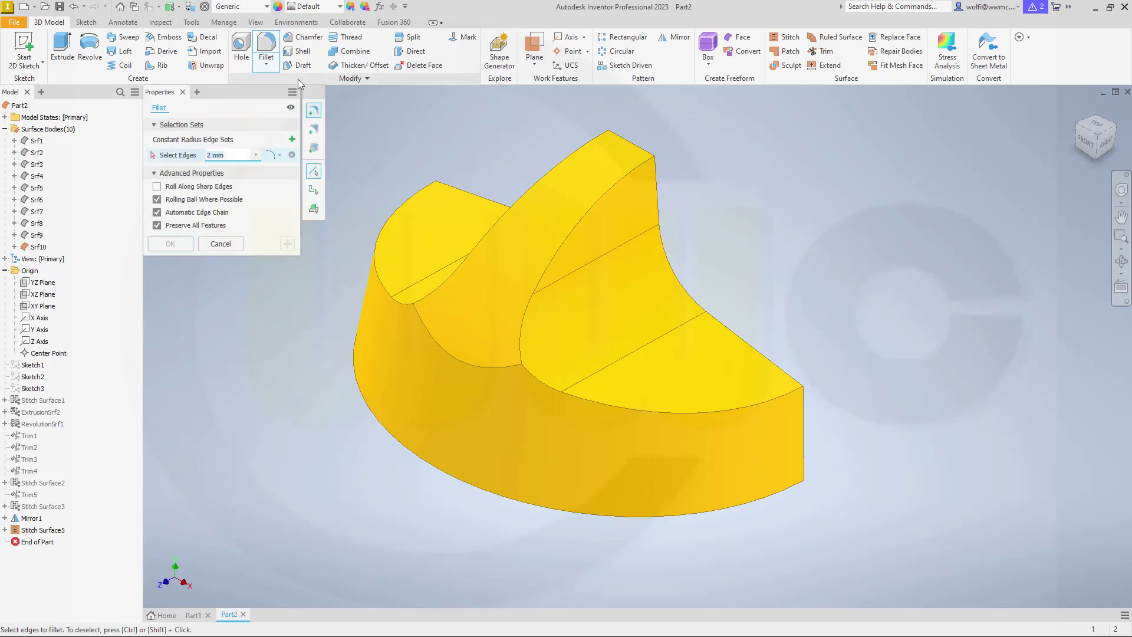
key("F6")
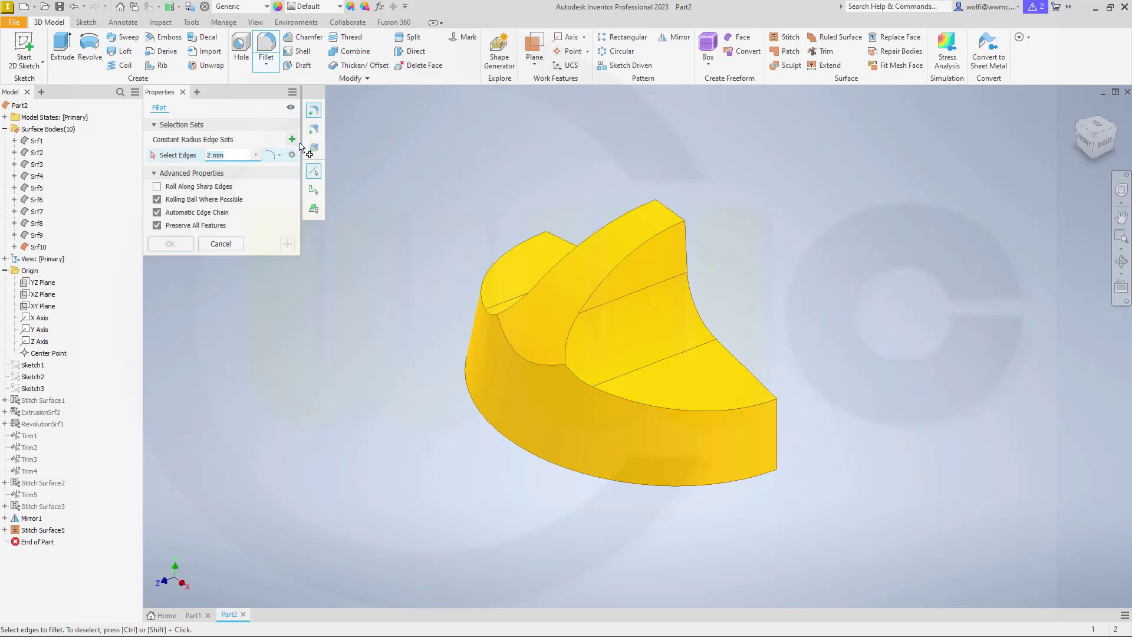
left_click(315, 133)
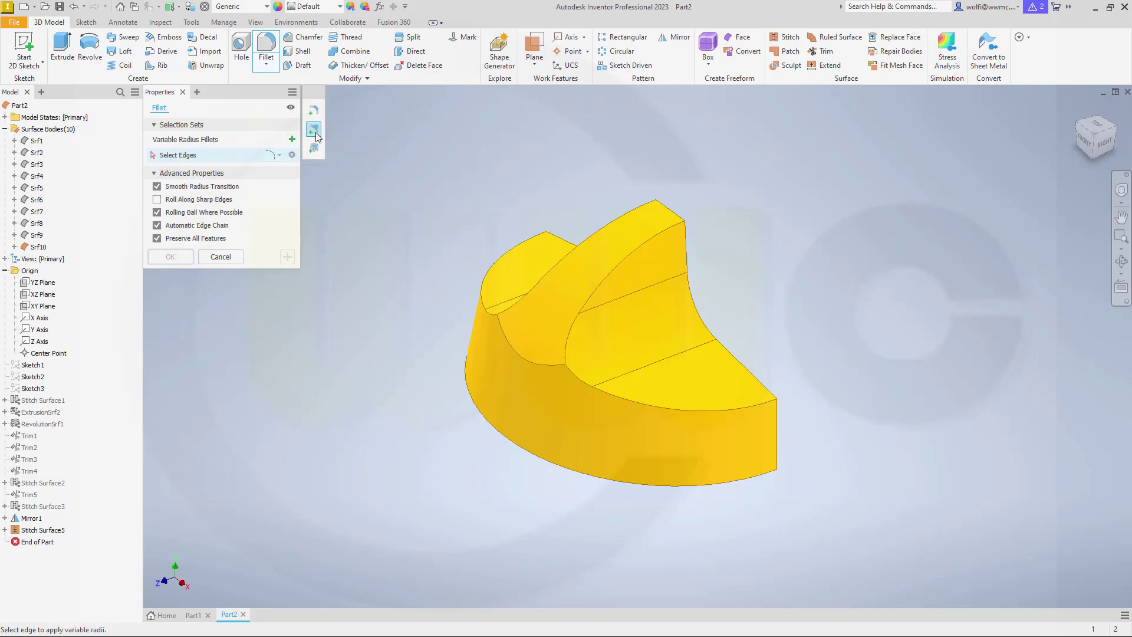
left_click(519, 355)
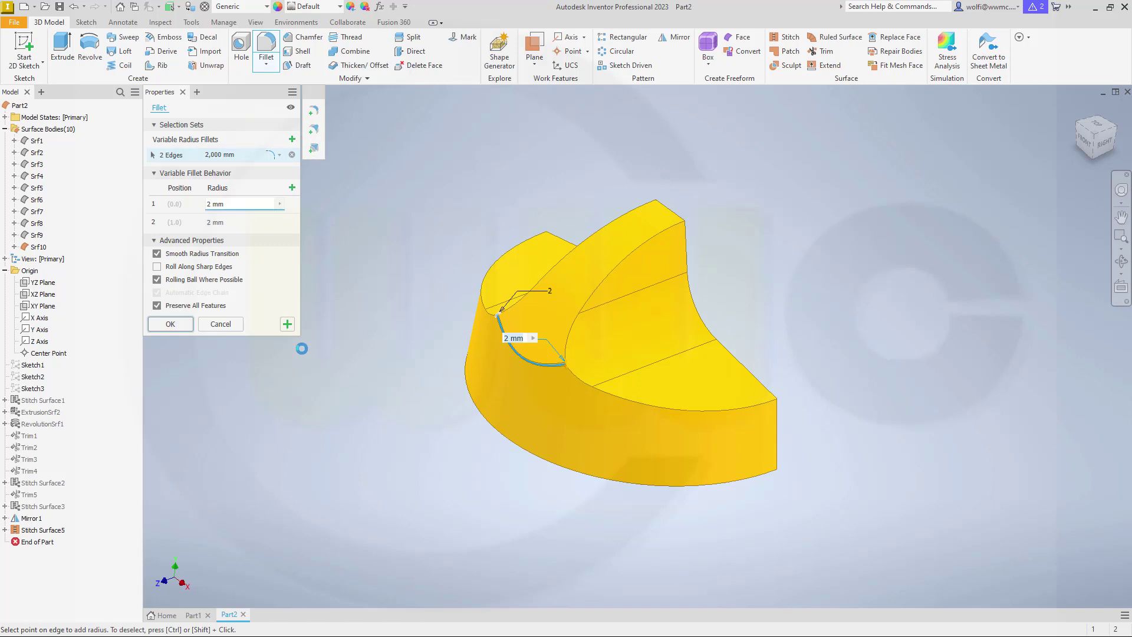
double_click(237, 204)
type("10")
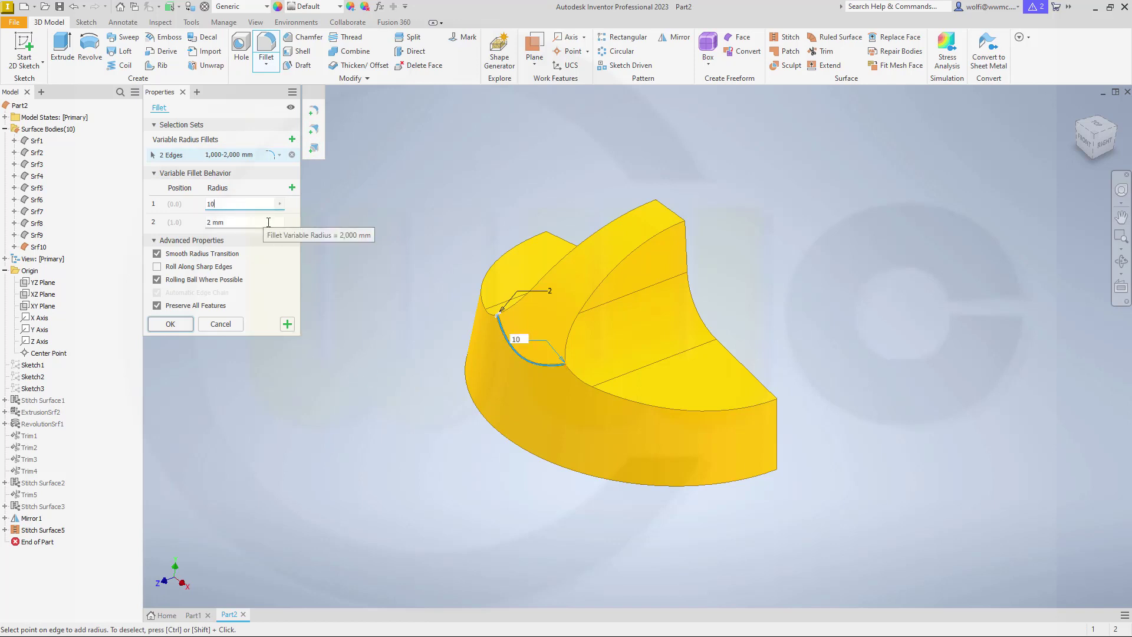
left_click(245, 222)
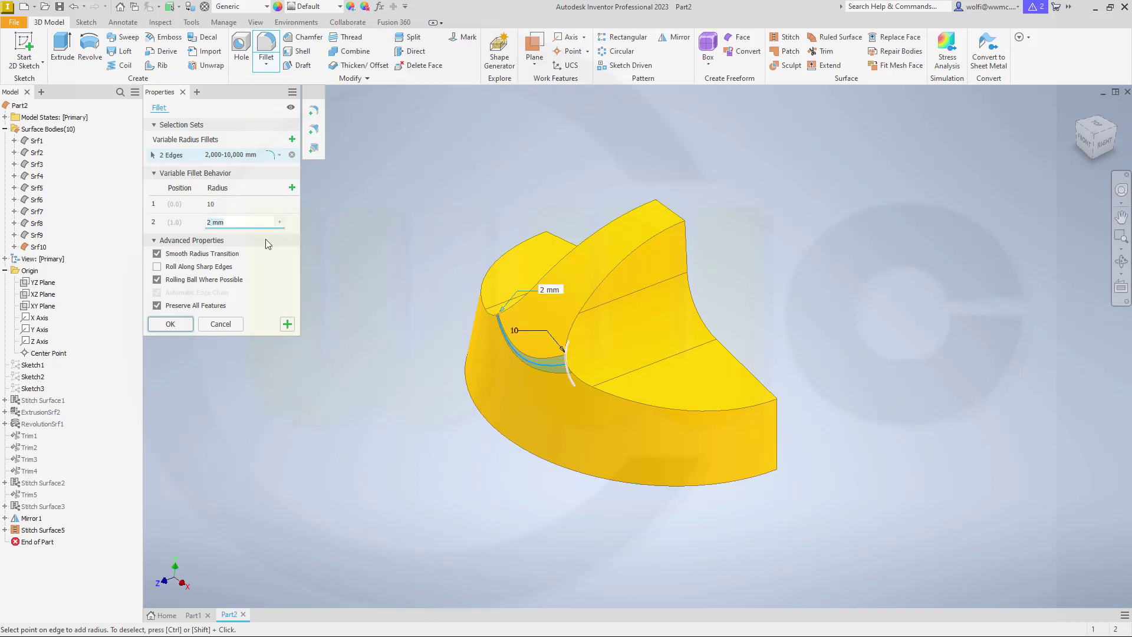
type("10")
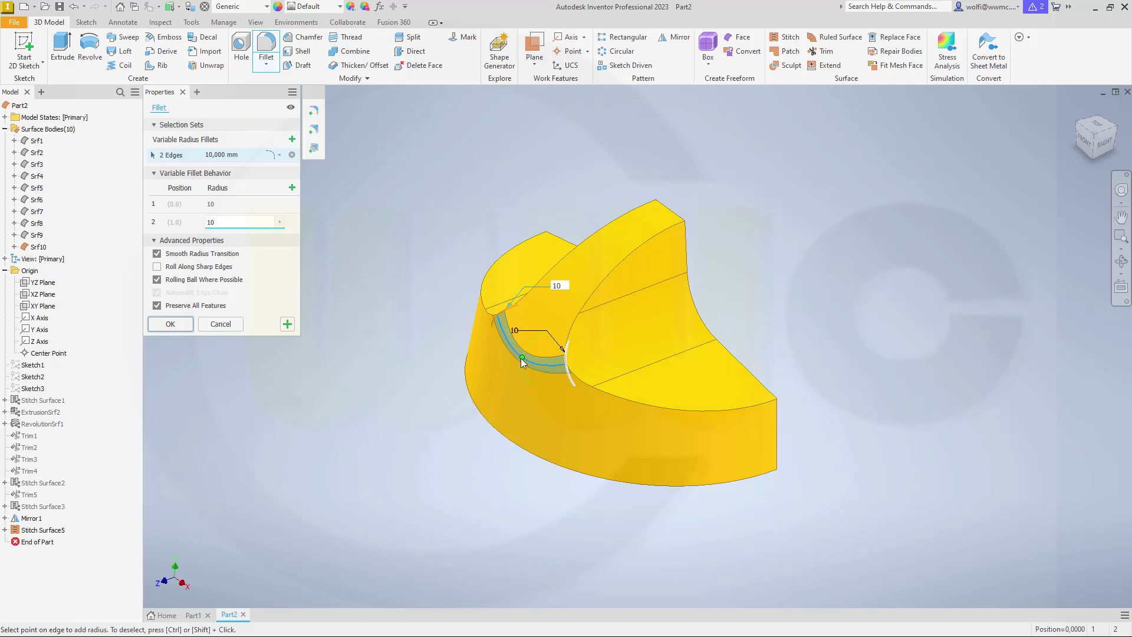
left_click(522, 362)
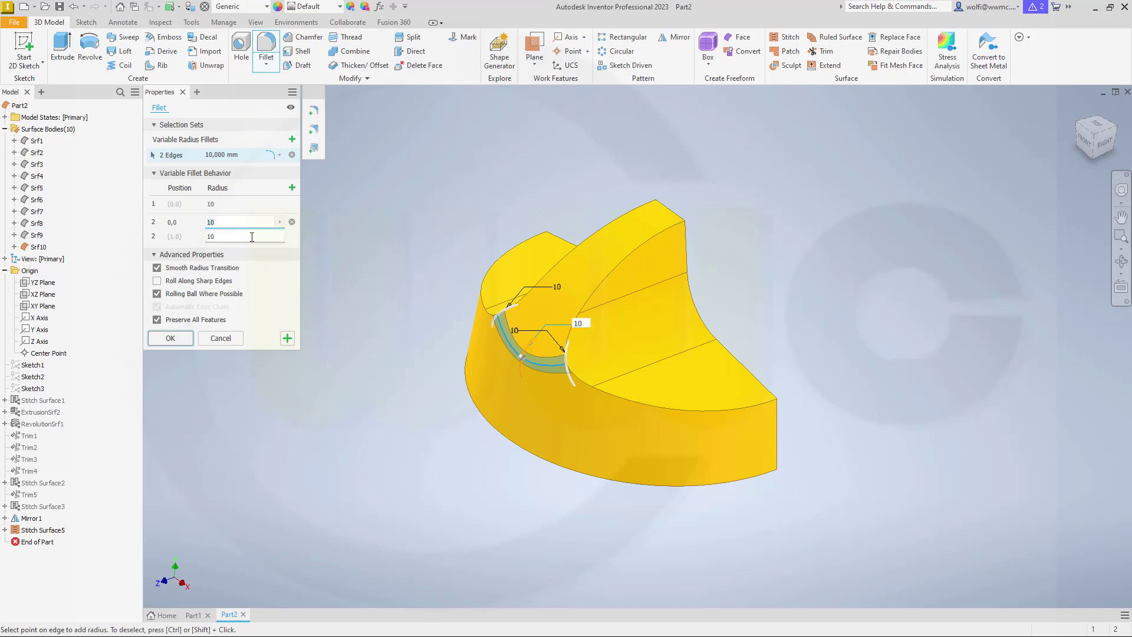
type("20")
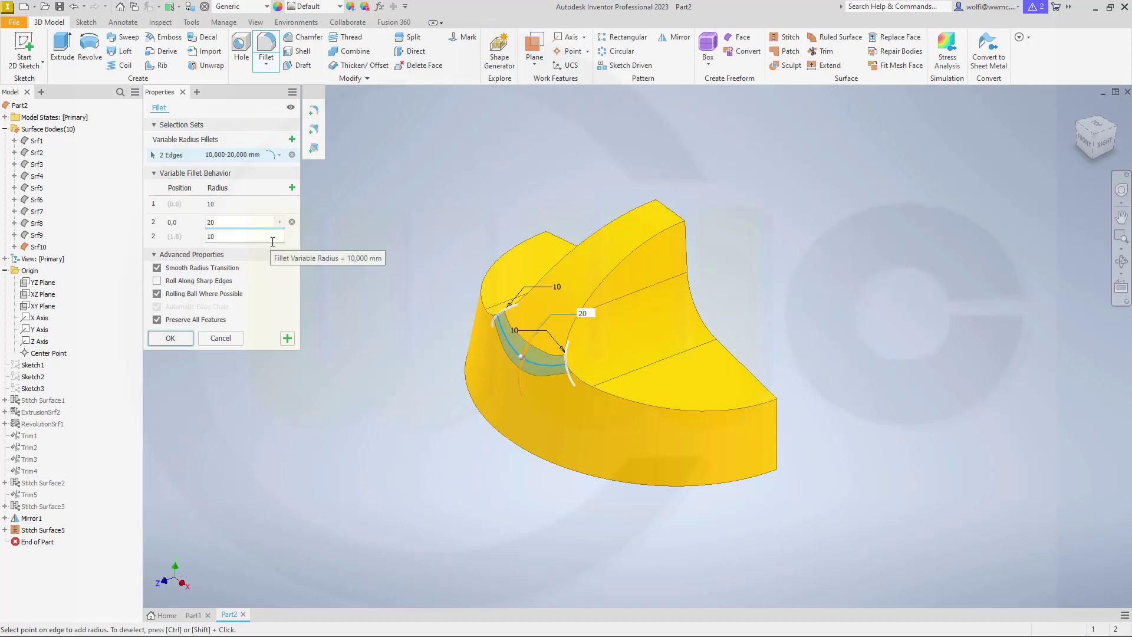
key("Return")
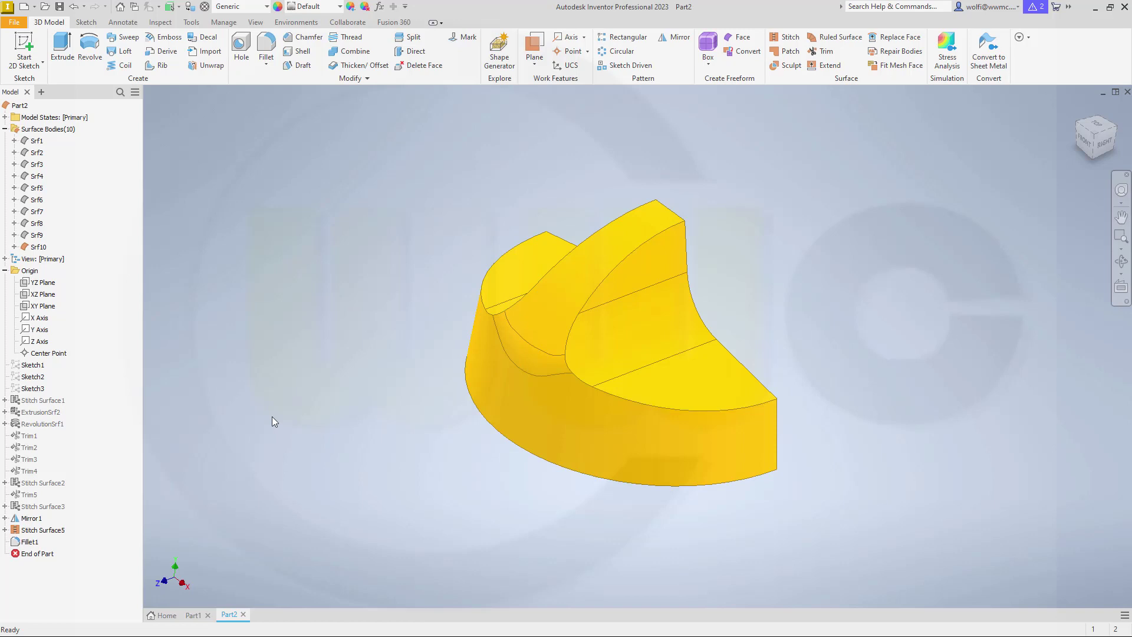
Turn off Smooth Radius Transition in Fillet1.
double_click(30, 542)
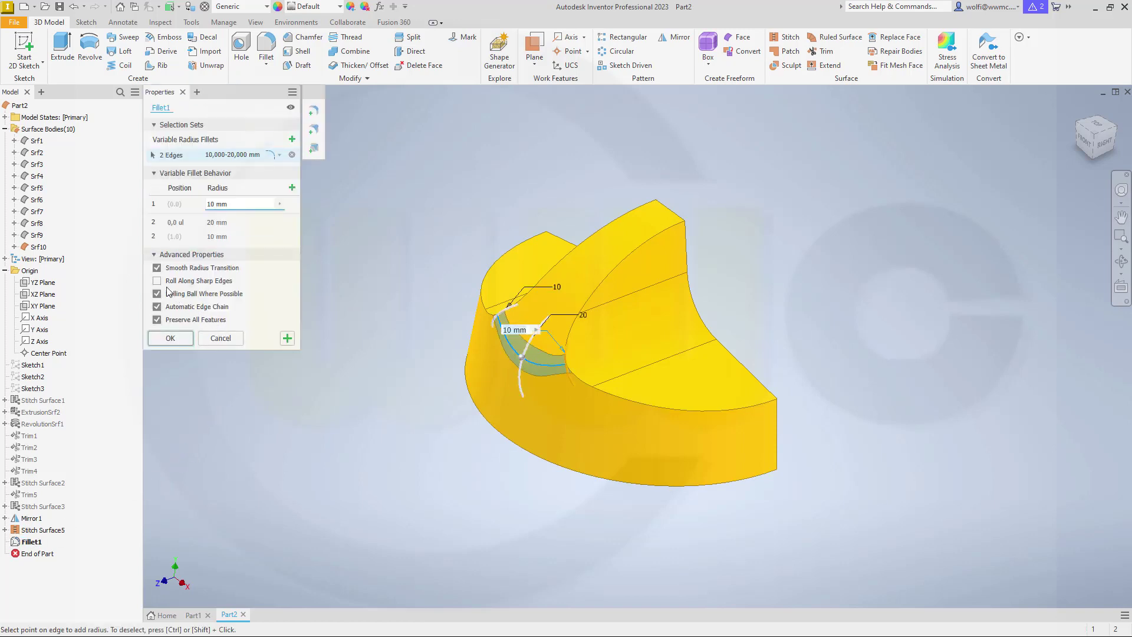
left_click(158, 268)
left_click(179, 341)
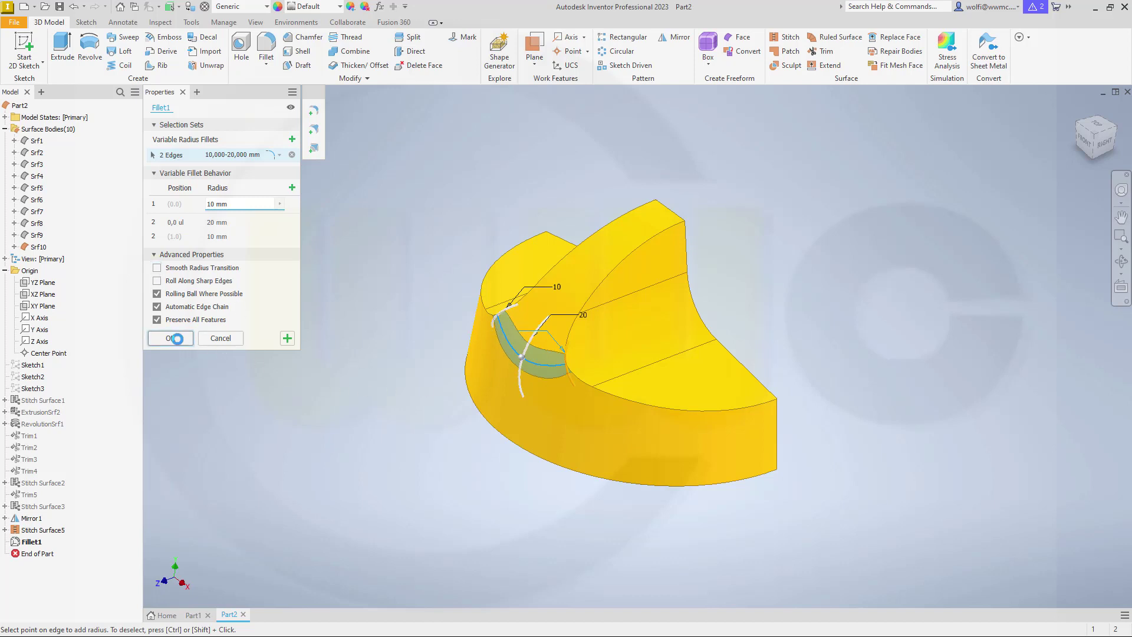
middle_click_drag(364, 348, 392, 368)
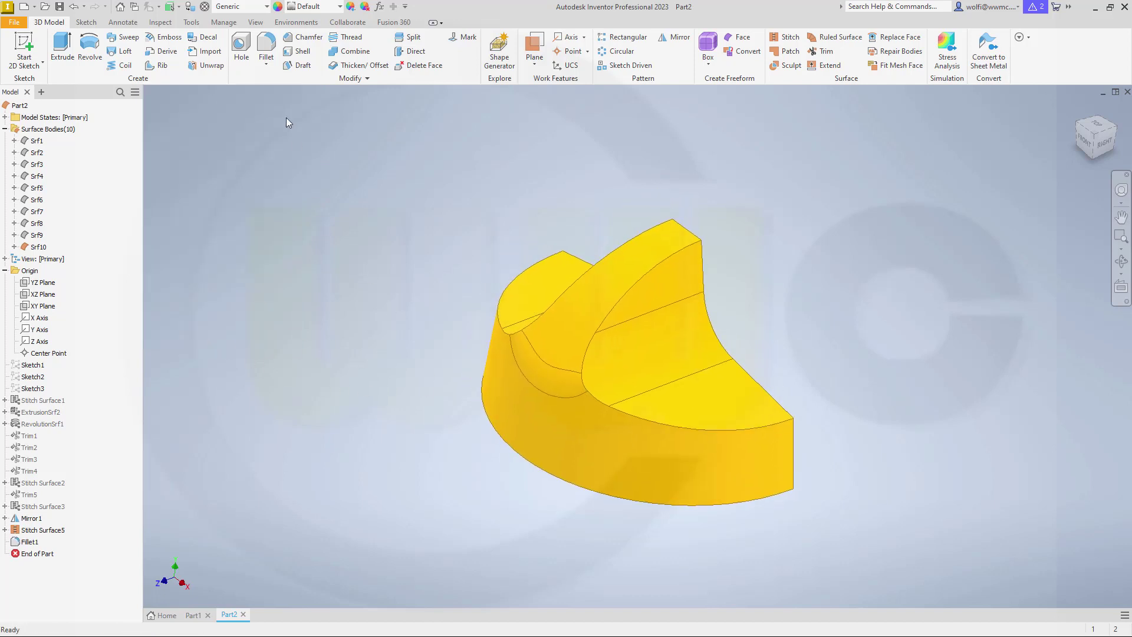
Round the two top edge chains with a constant 5 mm fillet, Fillet2.
left_click(265, 49)
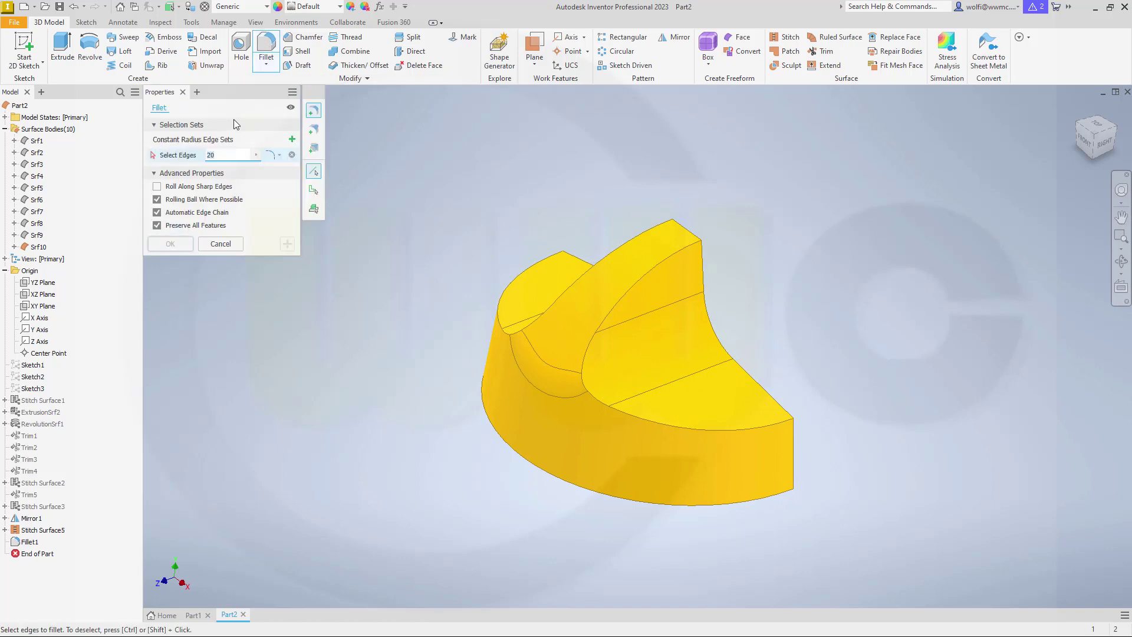
type("5")
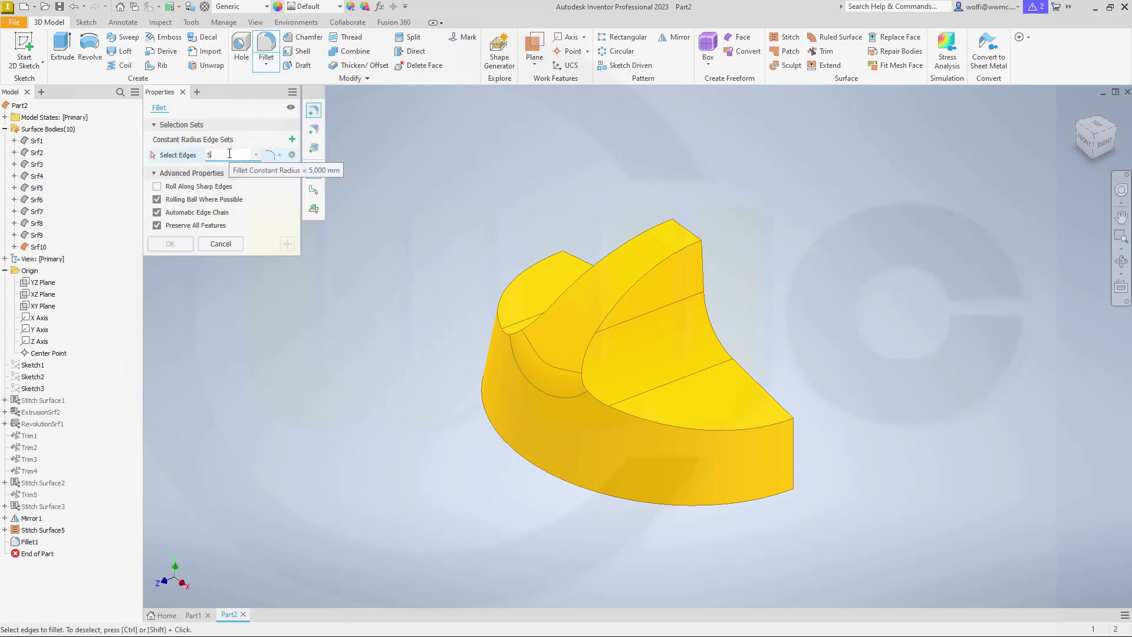
left_click(633, 288)
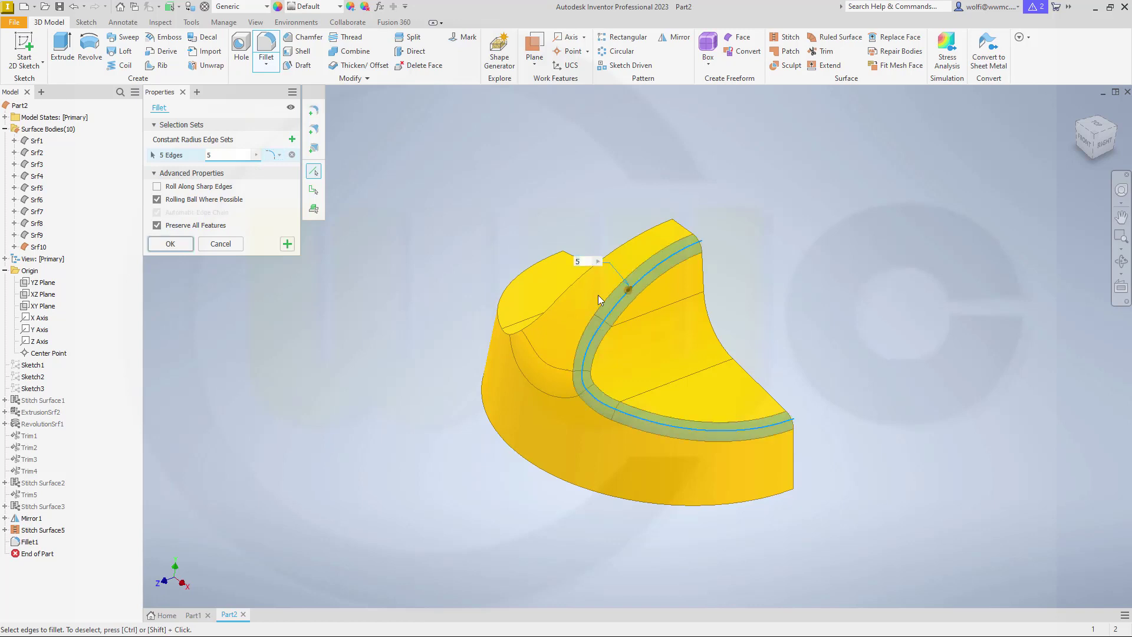
left_click(503, 303)
left_click(182, 247)
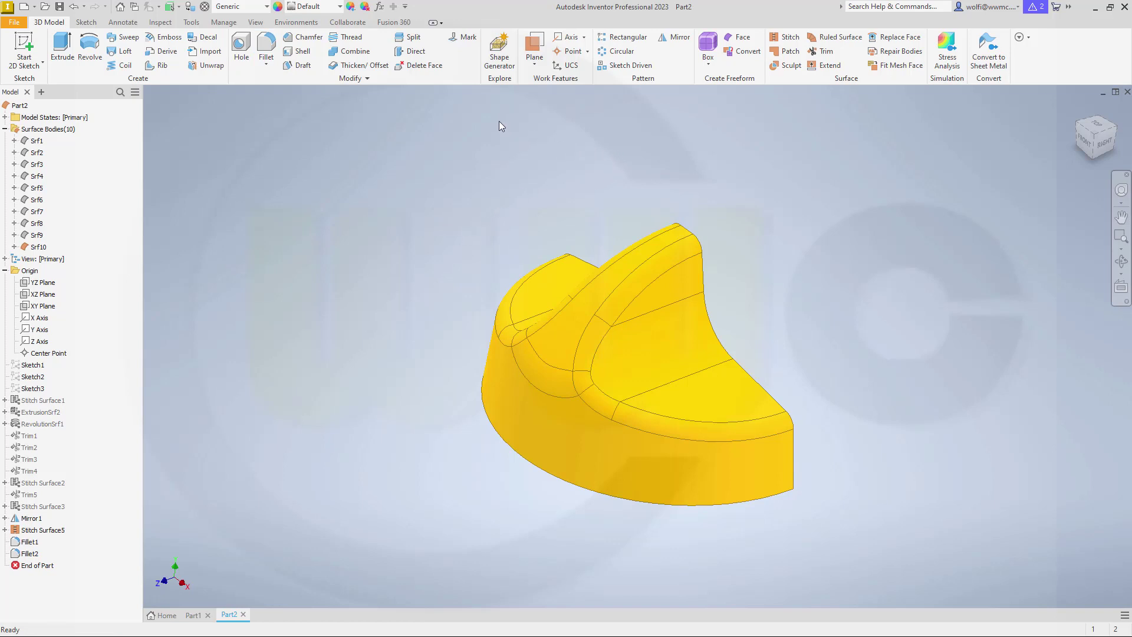
Mirror Stitch Surface5, Fillet1 and Fillet2 across the XY Plane, creating body Srf11.
left_click(676, 37)
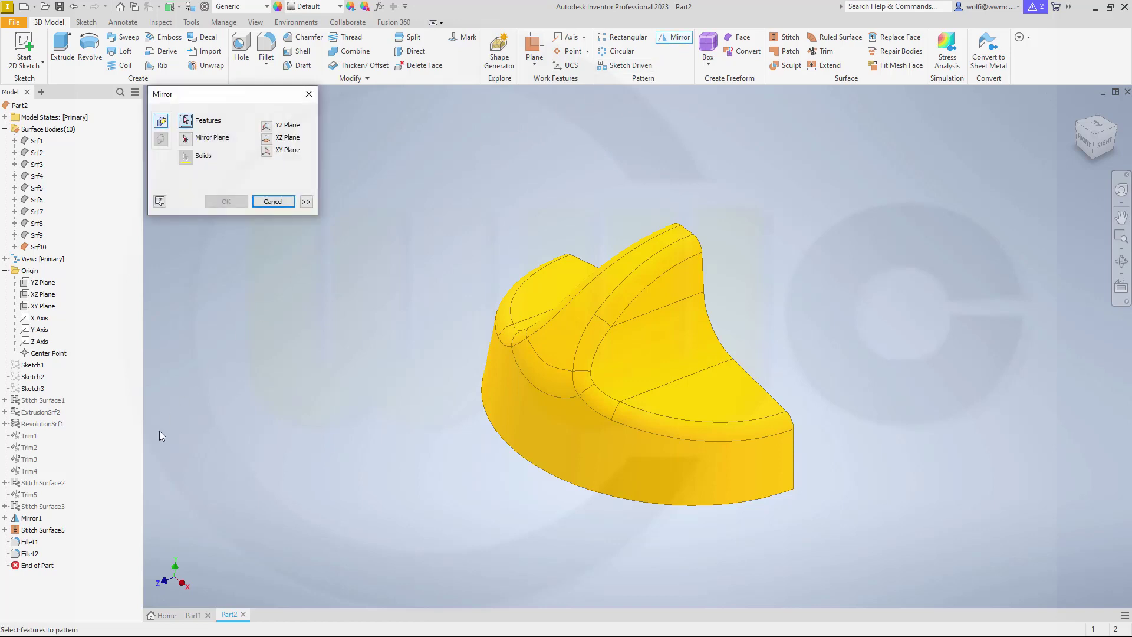
left_click(56, 531)
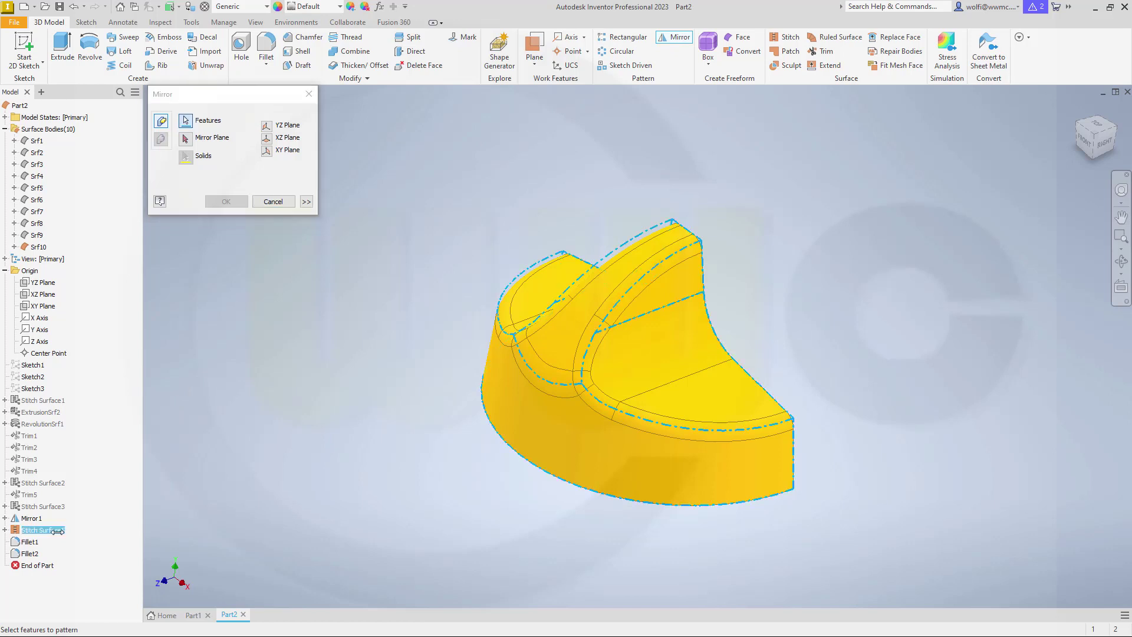
left_click(30, 553)
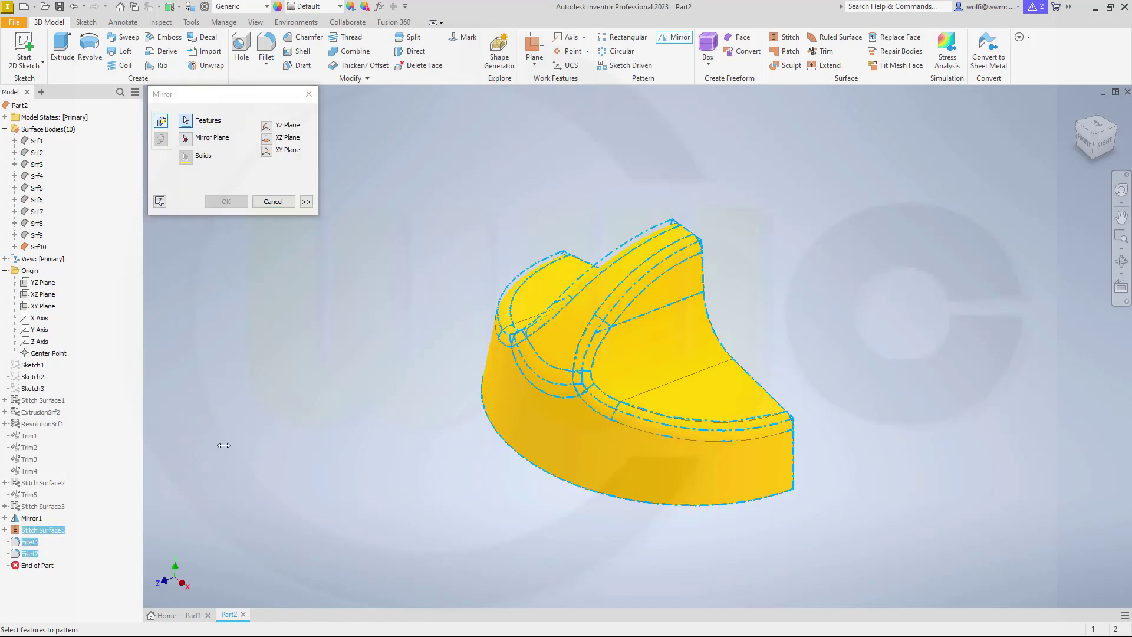
left_click(184, 138)
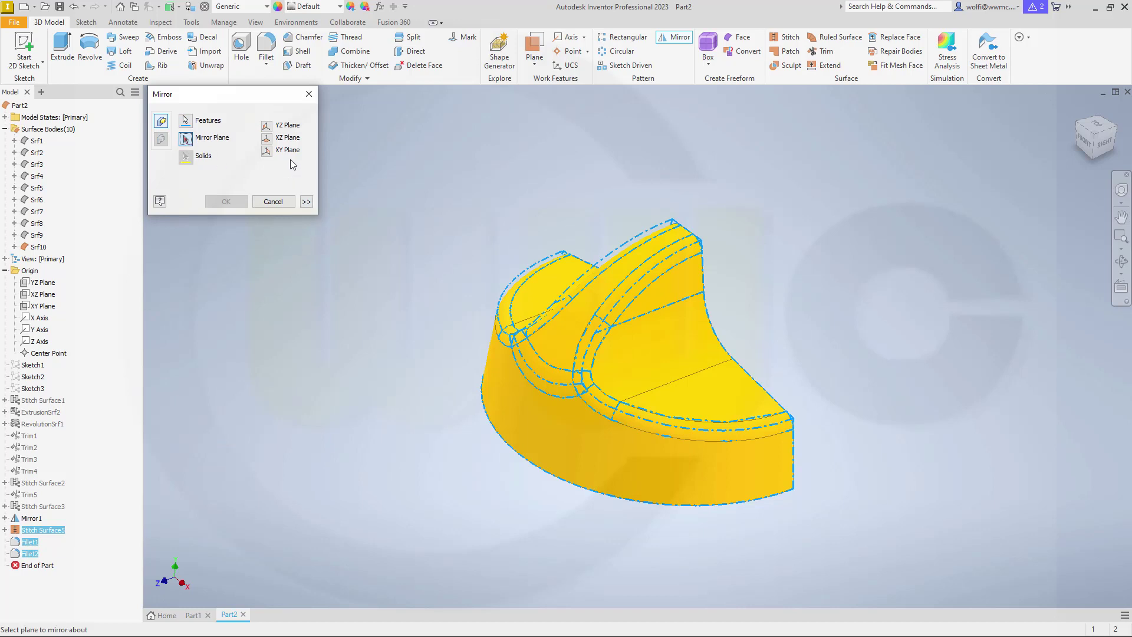
left_click(273, 152)
left_click(227, 202)
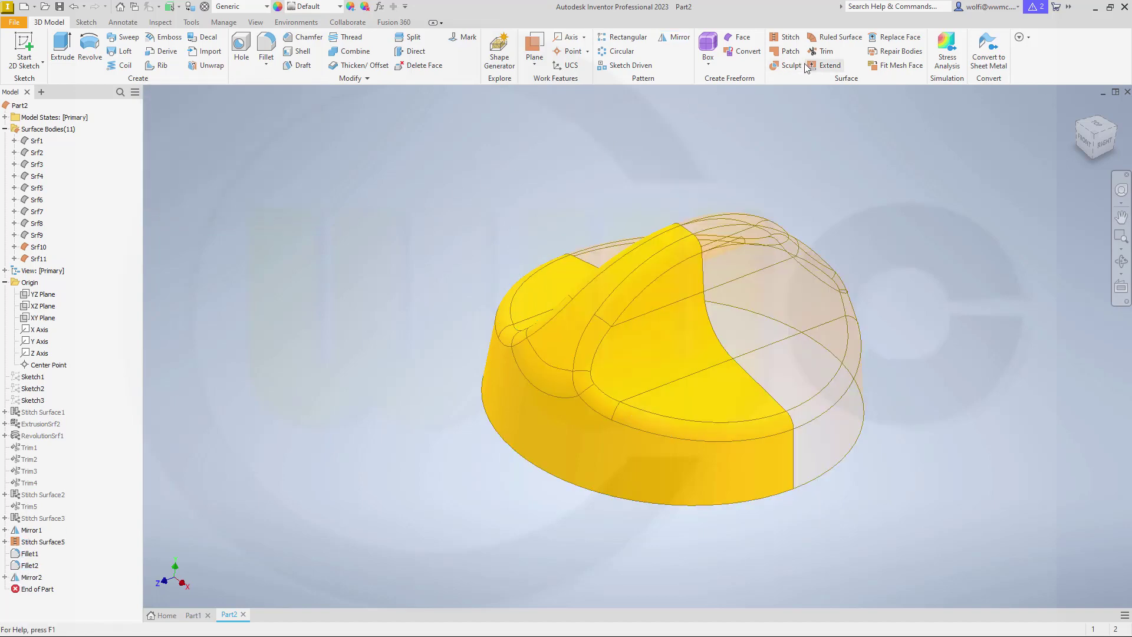
Stitch the original half Srf10 and its mirror Srf11 into Stitch Surface7.
left_click(791, 42)
left_click(661, 314)
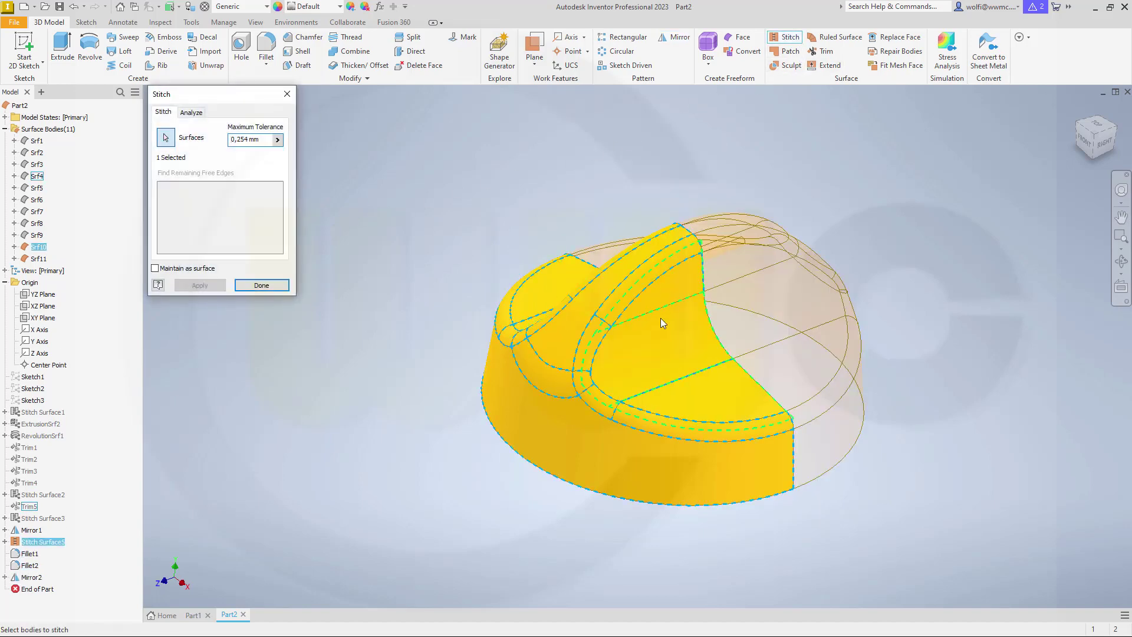
left_click(760, 292)
left_click(193, 287)
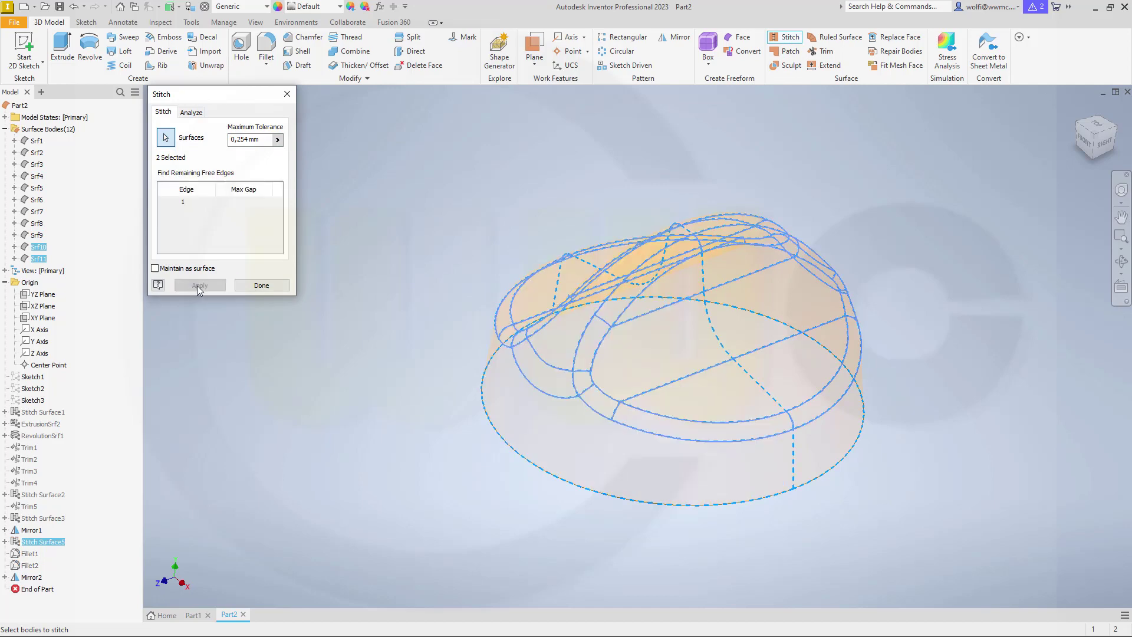
left_click(277, 285)
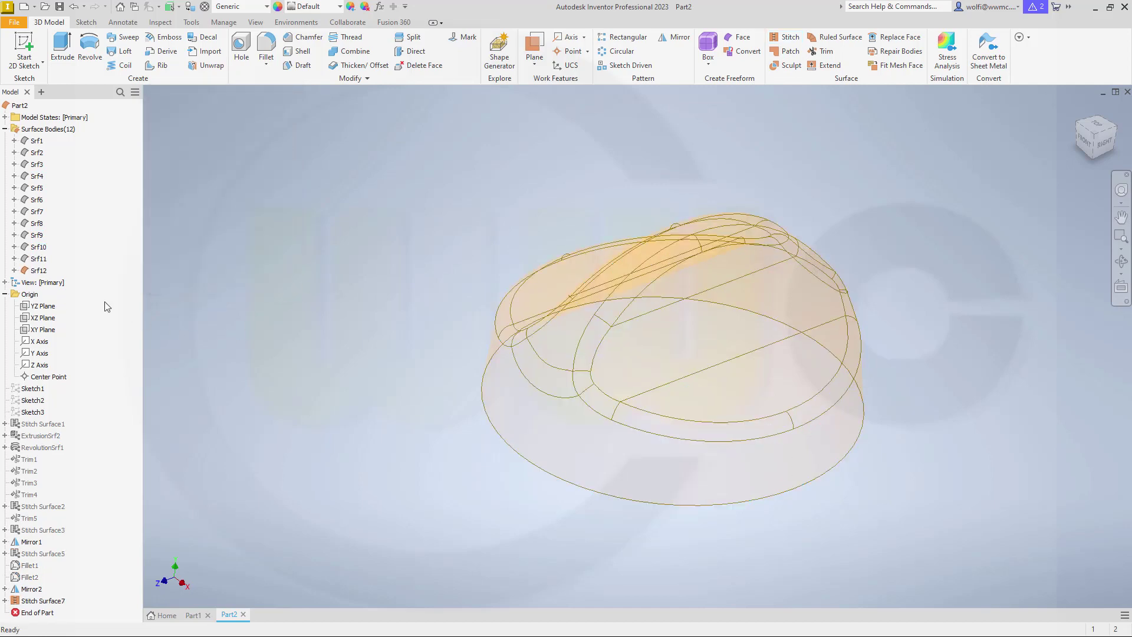
Turn off Translucent on Srf12 so the body shows opaque yellow.
right_click(38, 270)
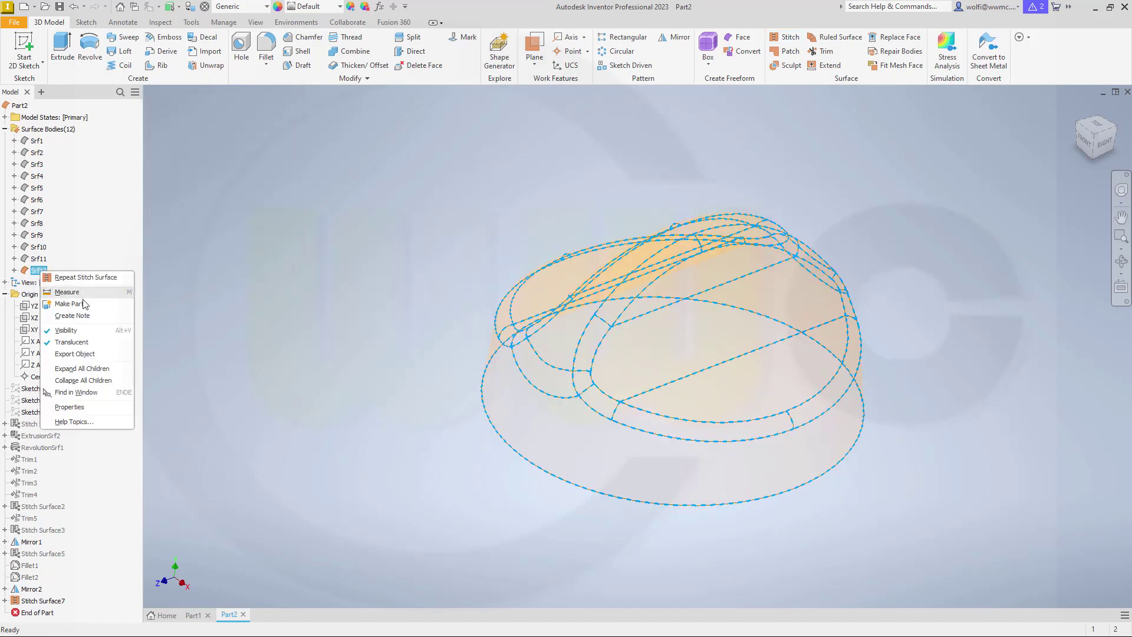
left_click(70, 341)
middle_click_drag(921, 231, 912, 238, "shift")
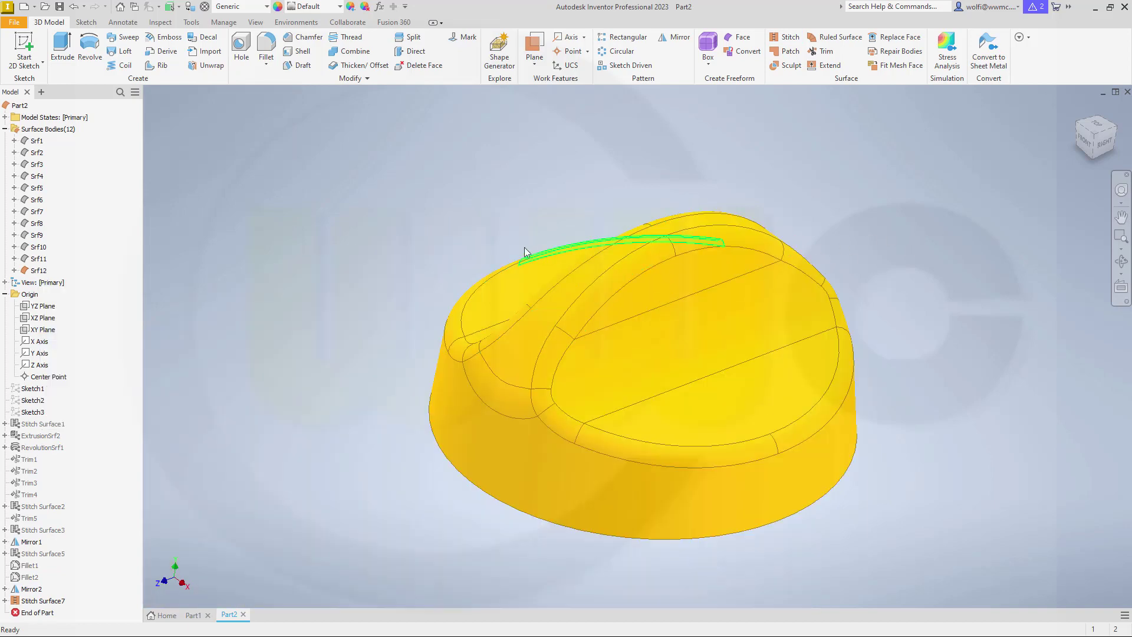
mouse_move(434, 248)
middle_mouse_down("shift")
mouse_move(423, 280)
mouse_move(422, 244)
mouse_move(416, 255)
mouse_move(549, 228)
middle_mouse_up("shift")
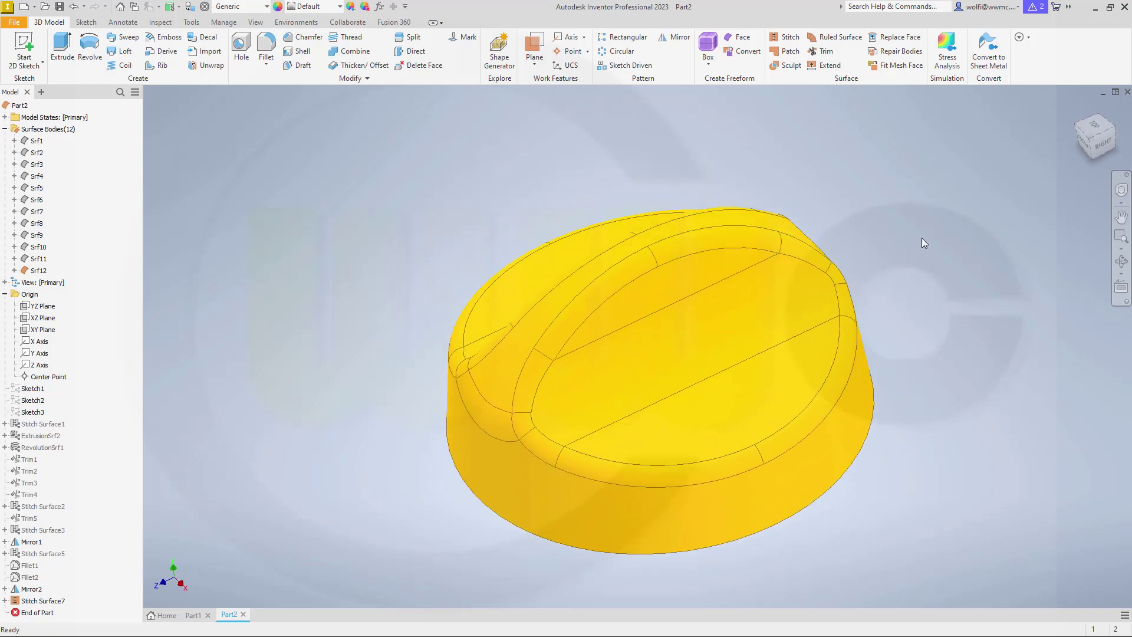